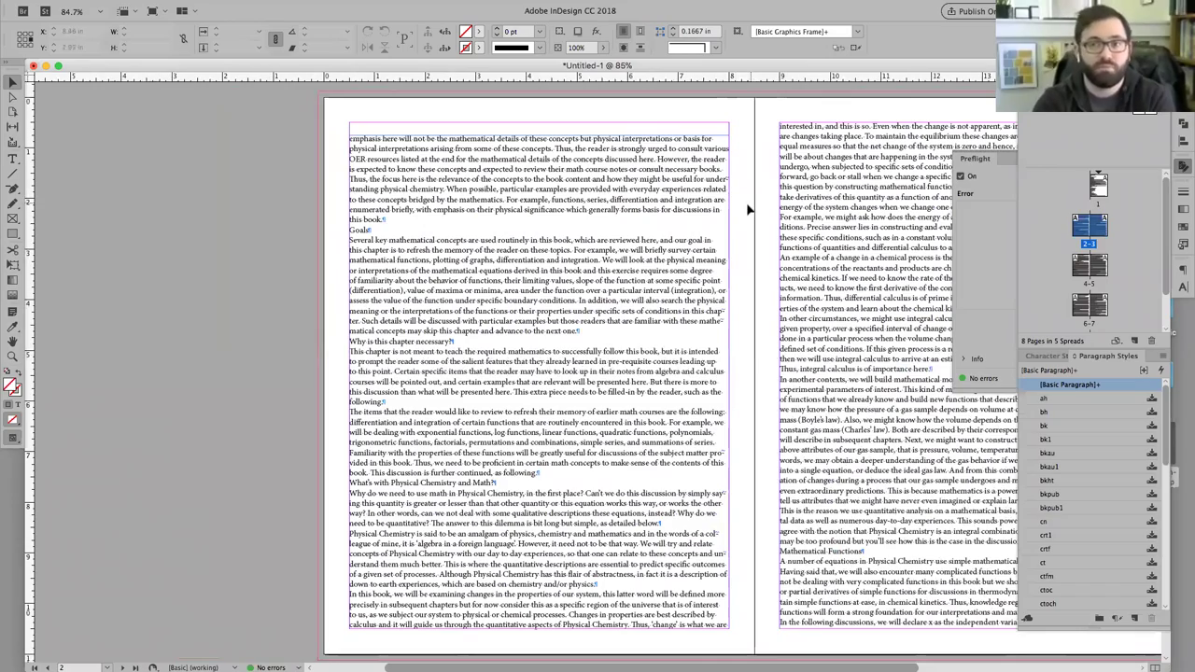
- Extend the top edge of page 2's text frame up to the page's top margin
{"action": "scroll", "coordinate": [746, 205], "scroll_direction": "right", "scroll_amount": 10}
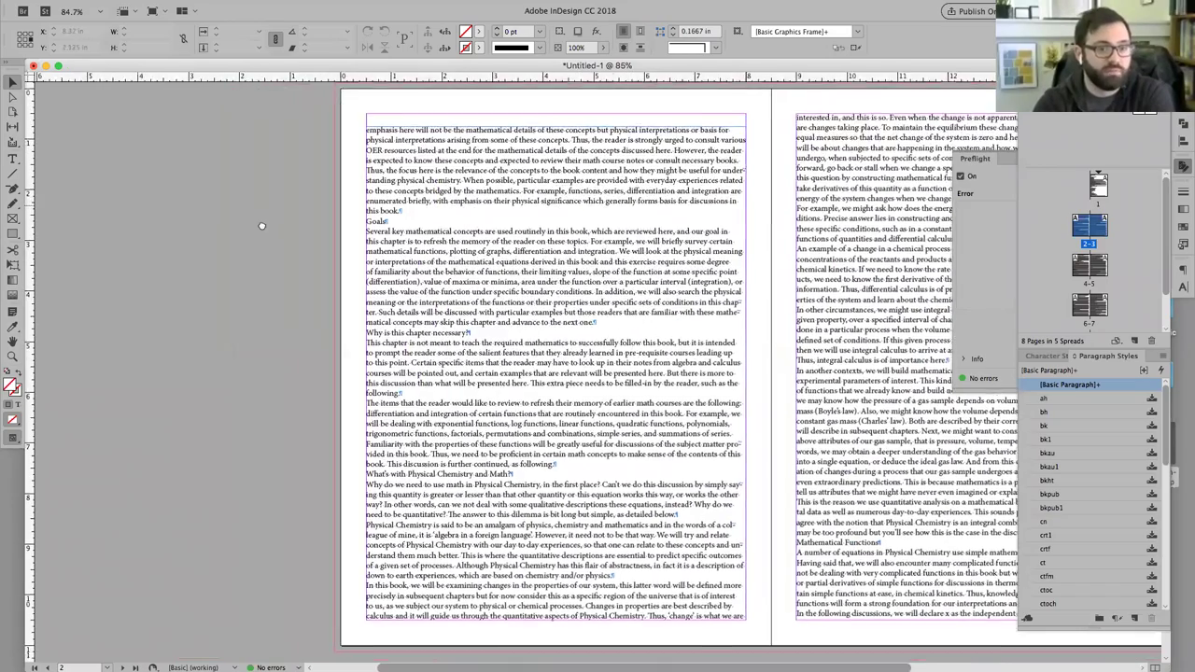
{"action": "scroll", "coordinate": [718, 262], "scroll_direction": "left", "scroll_amount": 10}
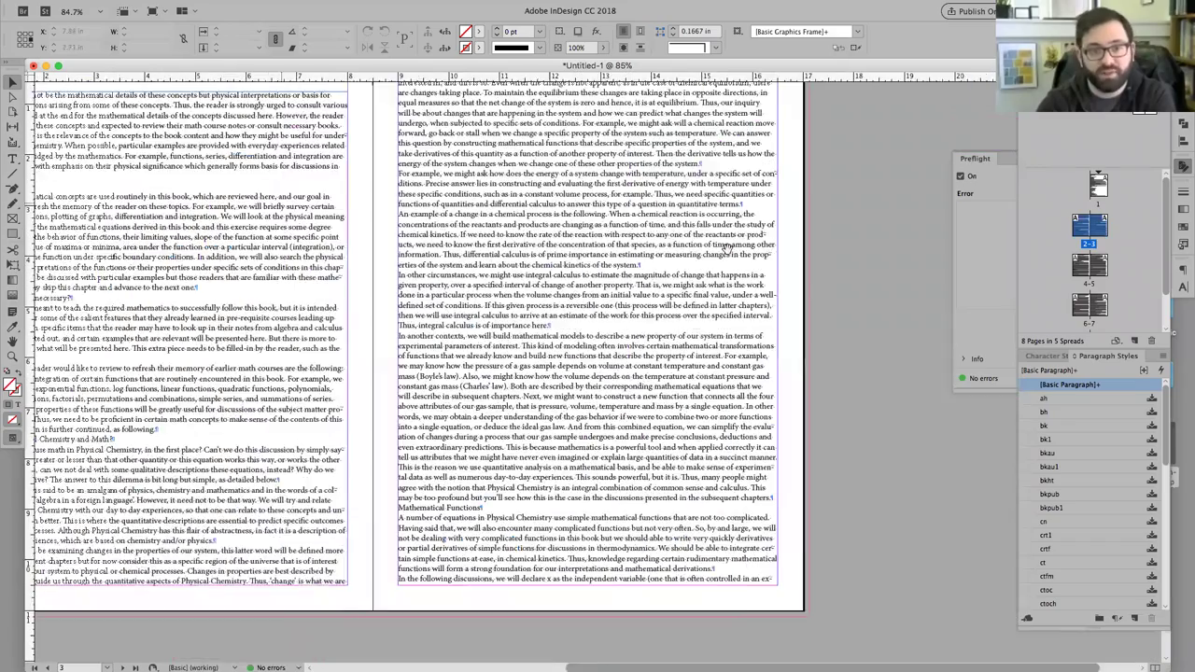
{"action": "scroll", "coordinate": [447, 226], "scroll_direction": "right", "scroll_amount": 5}
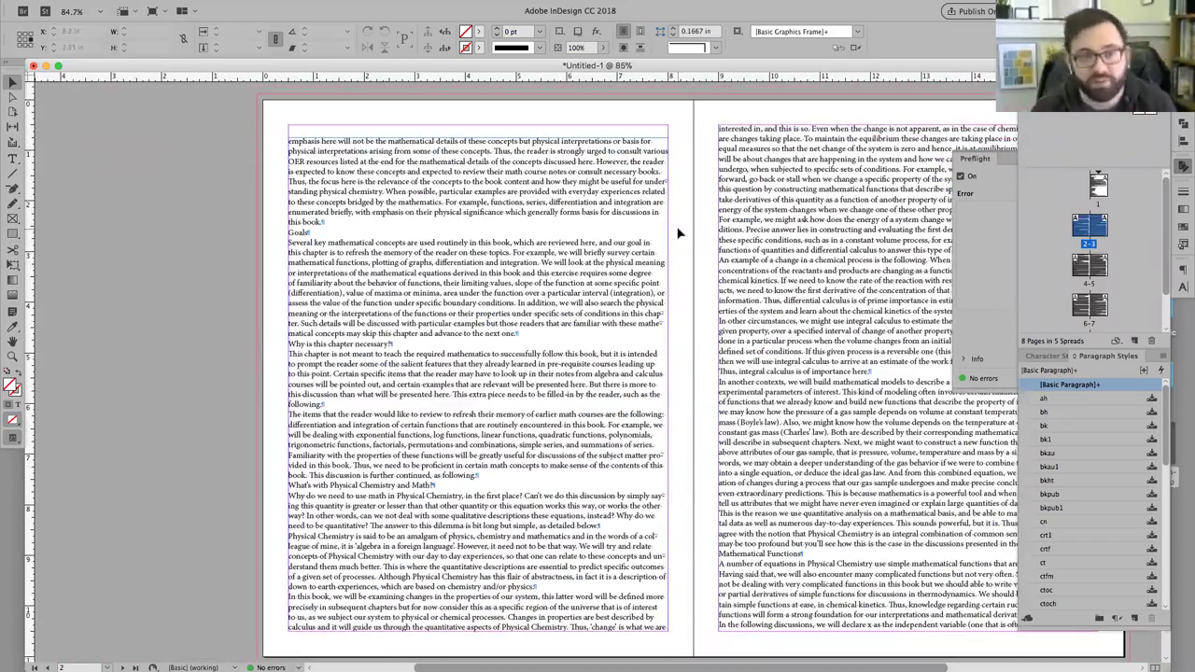
{"action": "left_click", "coordinate": [631, 229]}
{"action": "left_click_drag", "start_coordinate": [477, 127], "coordinate": [476, 121]}
{"action": "left_click", "coordinate": [705, 347]}
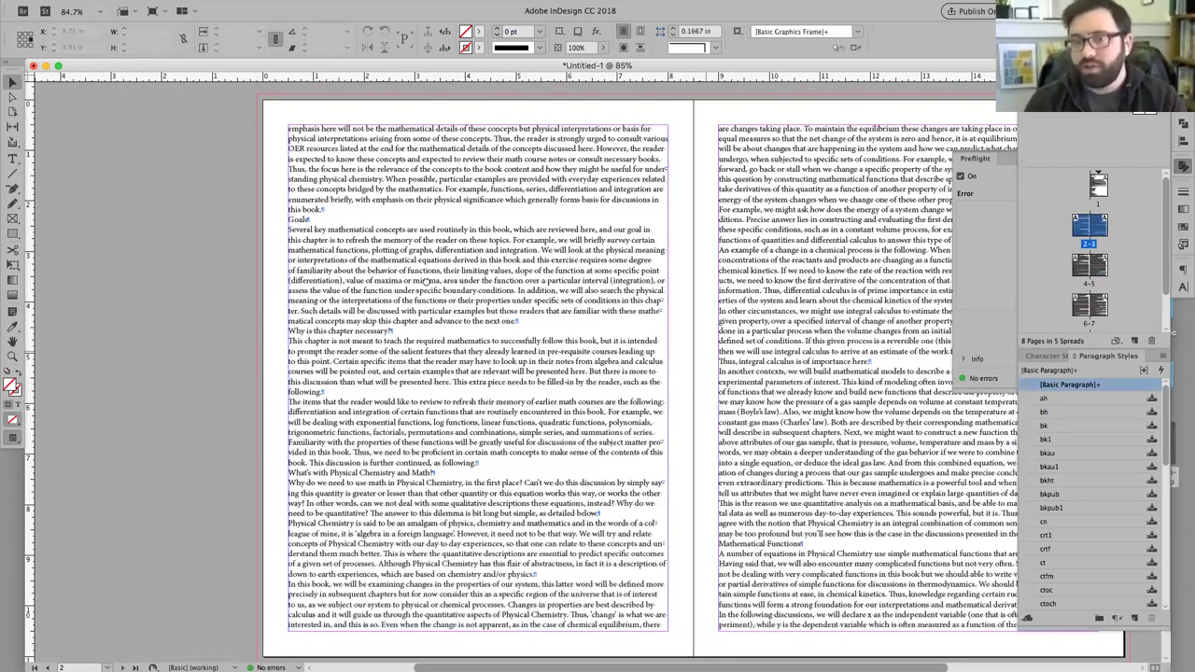
- Select body text in the "In another contexts" paragraph on page 3 and open its paragraph style "p" for editing
{"action": "scroll", "coordinate": [426, 280], "scroll_direction": "right", "scroll_amount": 10}
{"action": "scroll", "coordinate": [426, 280], "scroll_direction": "down", "scroll_amount": 2}
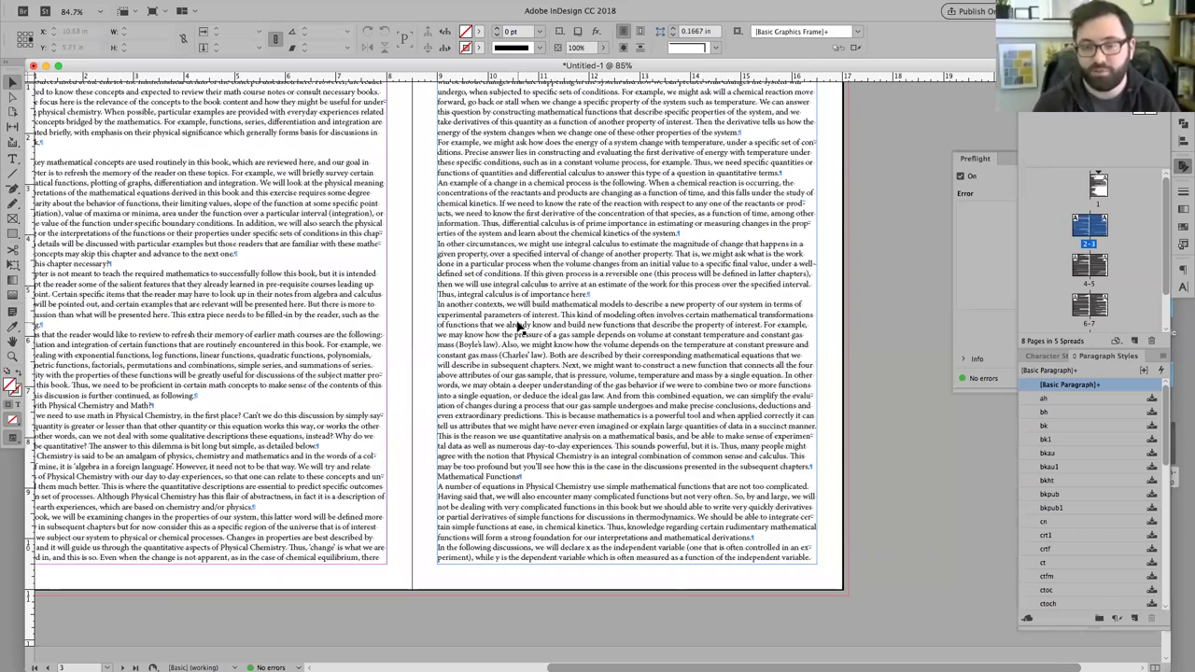
{"action": "scroll", "coordinate": [519, 327], "scroll_direction": "up", "scroll_amount": 2}
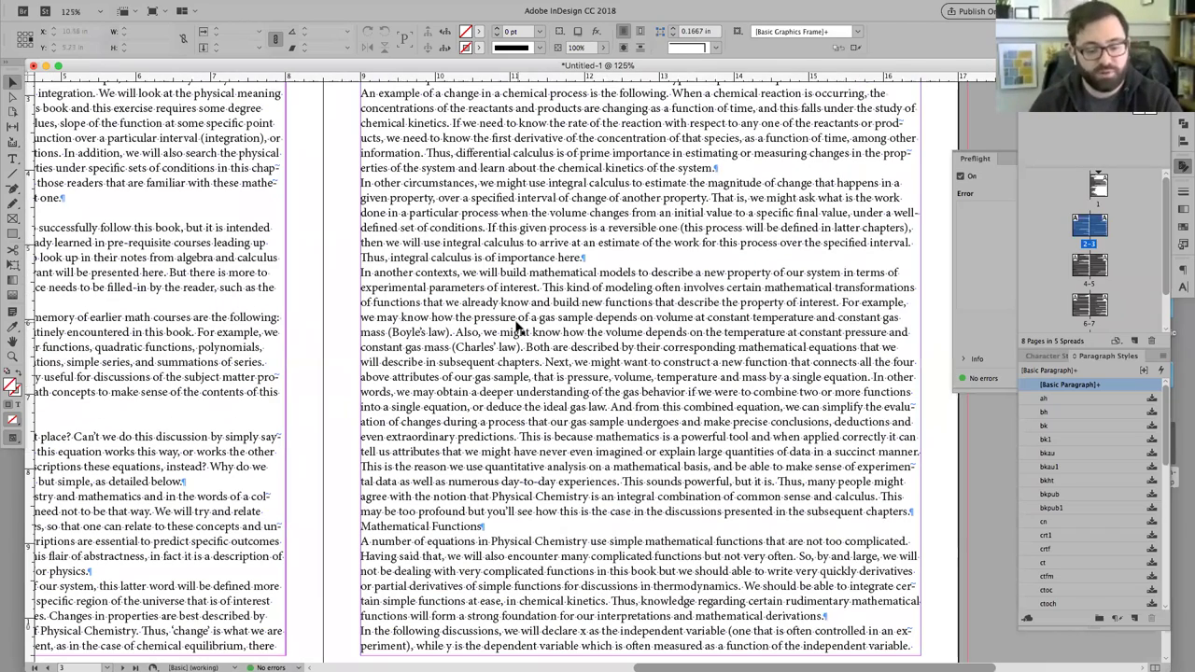
{"action": "key", "text": "t"}
{"action": "left_click_drag", "start_coordinate": [378, 272], "coordinate": [838, 288]}
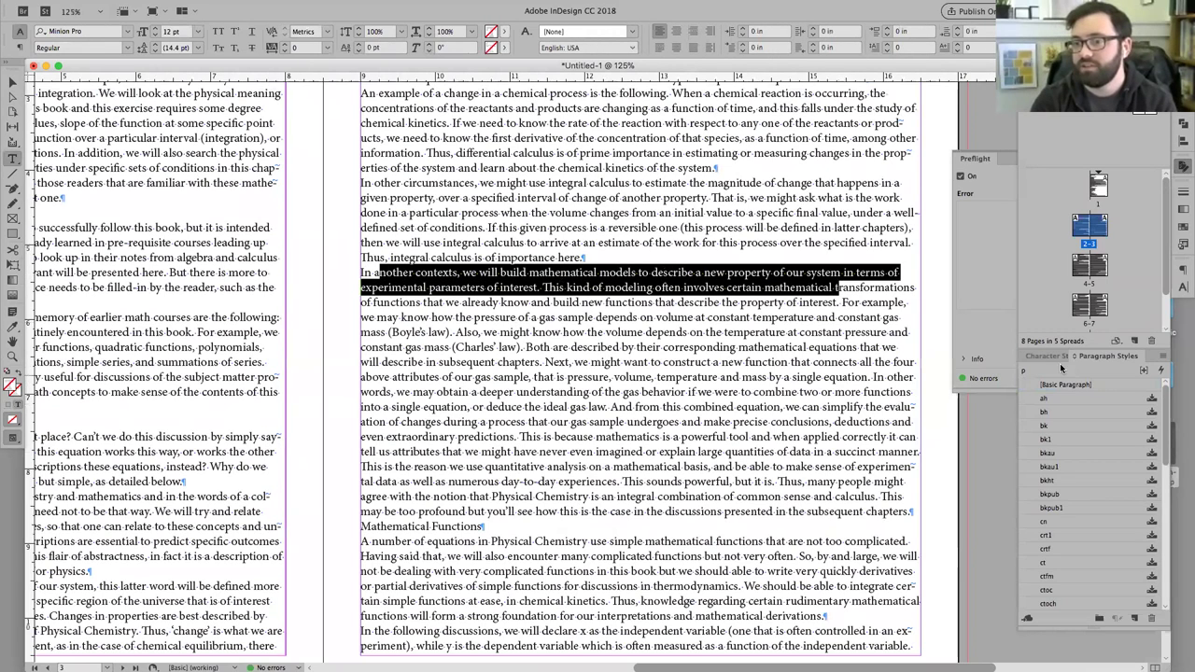
{"action": "left_click_drag", "start_coordinate": [501, 287], "coordinate": [662, 407]}
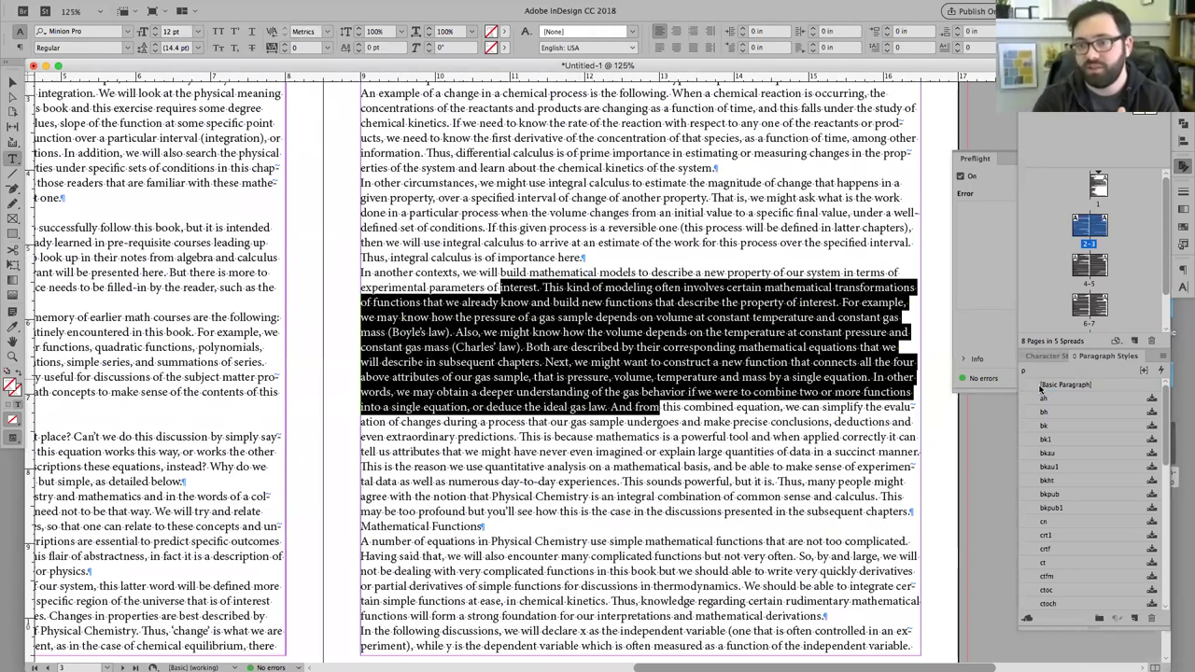
{"action": "scroll", "coordinate": [1044, 401], "scroll_direction": "down", "scroll_amount": 5}
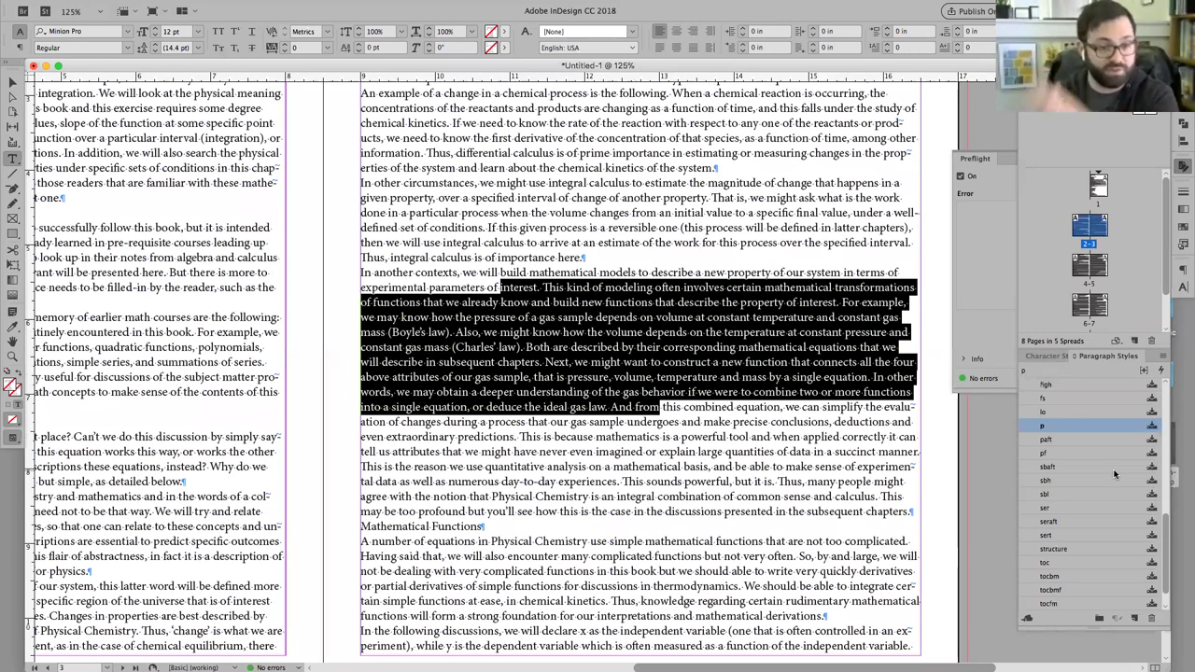
{"action": "right_click", "coordinate": [1061, 431]}
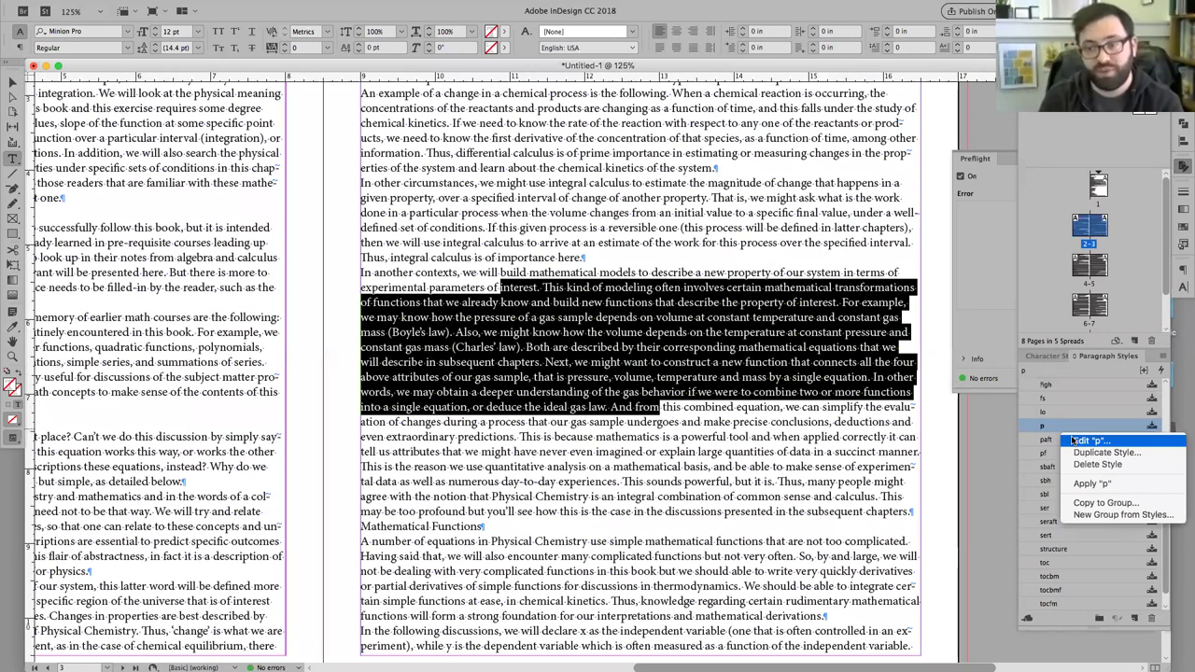
{"action": "left_click", "coordinate": [1074, 440]}
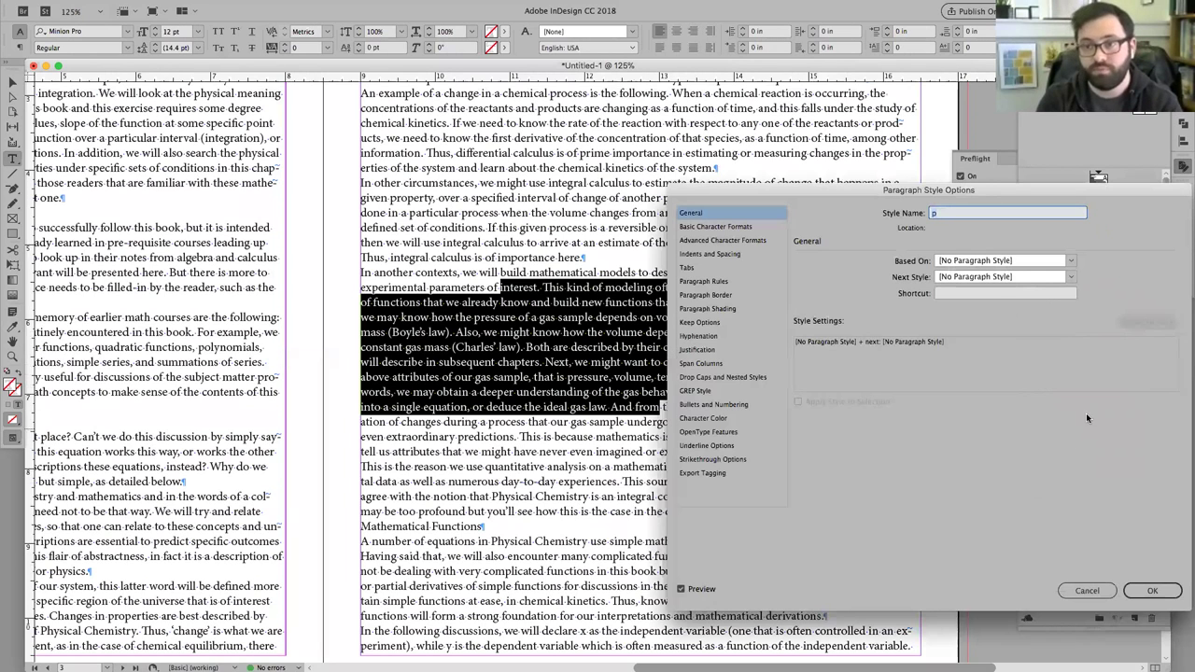
{"action": "left_click_drag", "start_coordinate": [946, 195], "coordinate": [876, 143]}
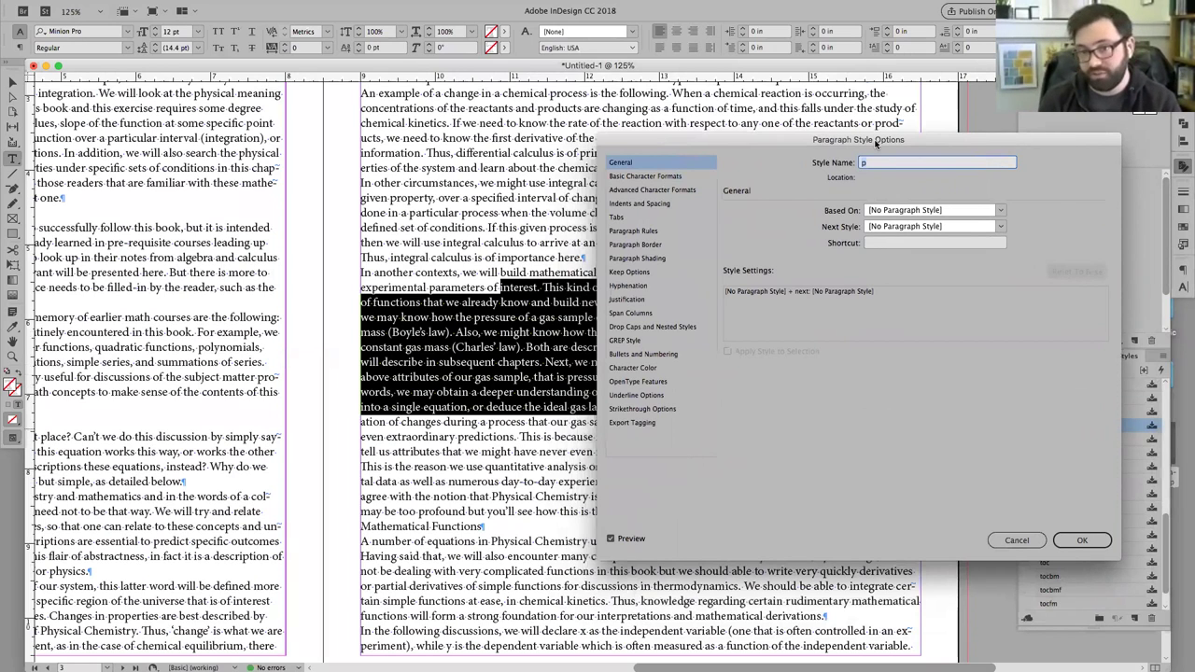
- Review the "p" style's basic character formats, indents and spacing, keep options, hyphenation and justification settings
{"action": "left_click", "coordinate": [645, 177]}
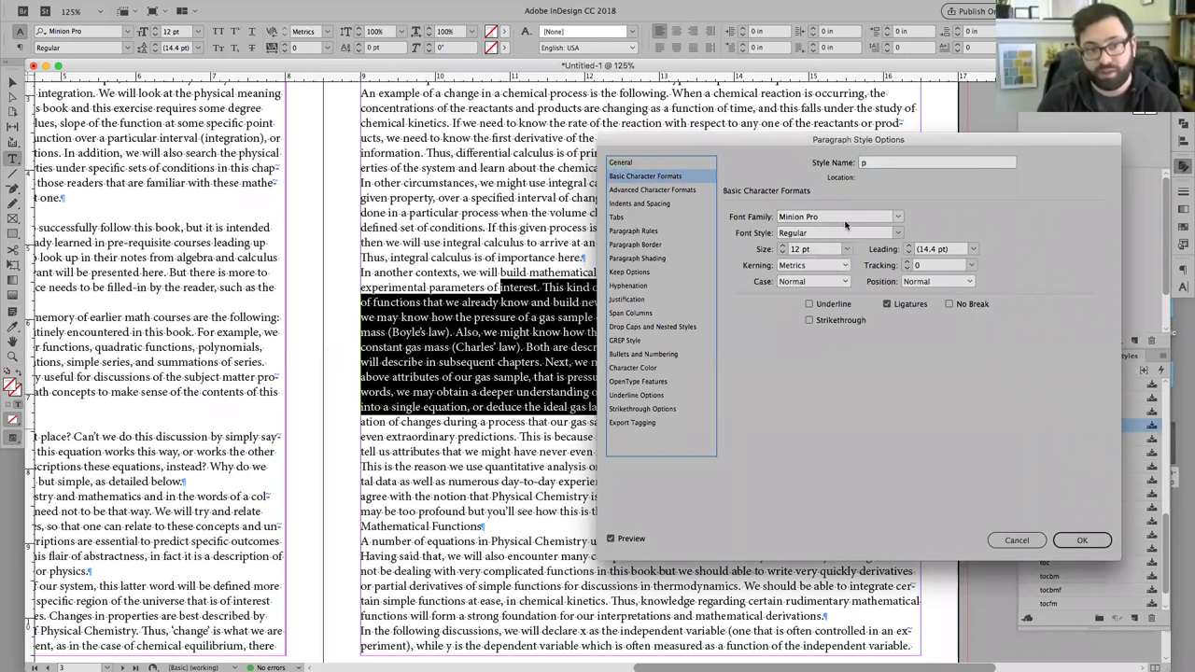
{"action": "left_click", "coordinate": [669, 206]}
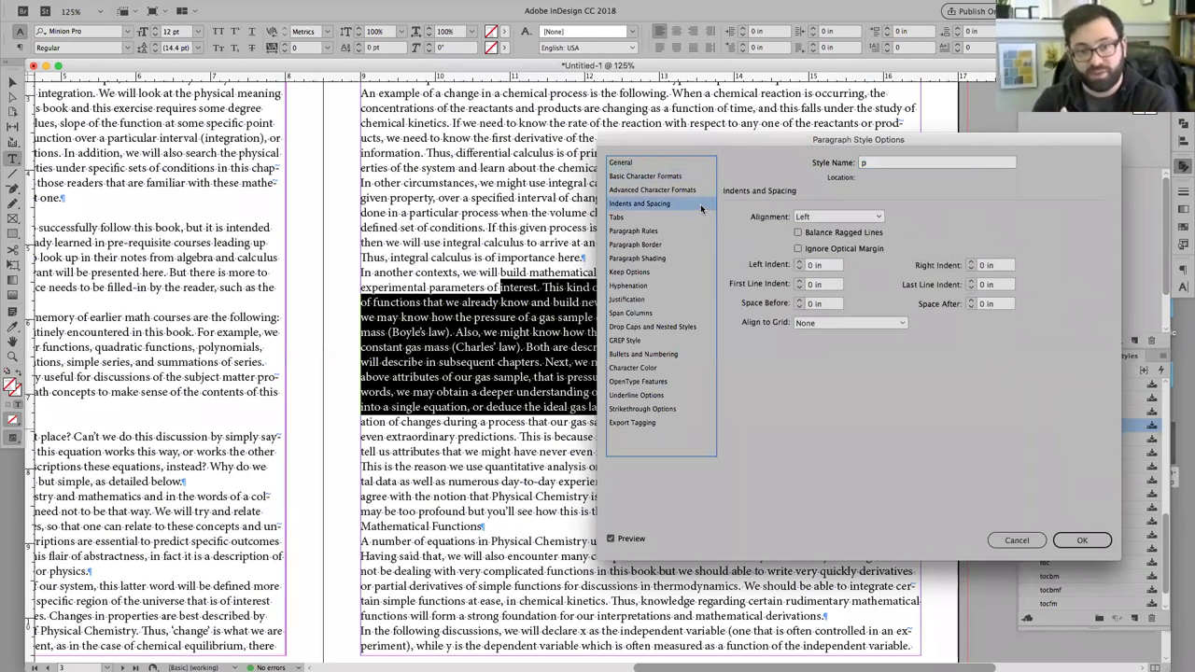
{"action": "left_click", "coordinate": [667, 275]}
{"action": "left_click", "coordinate": [668, 288]}
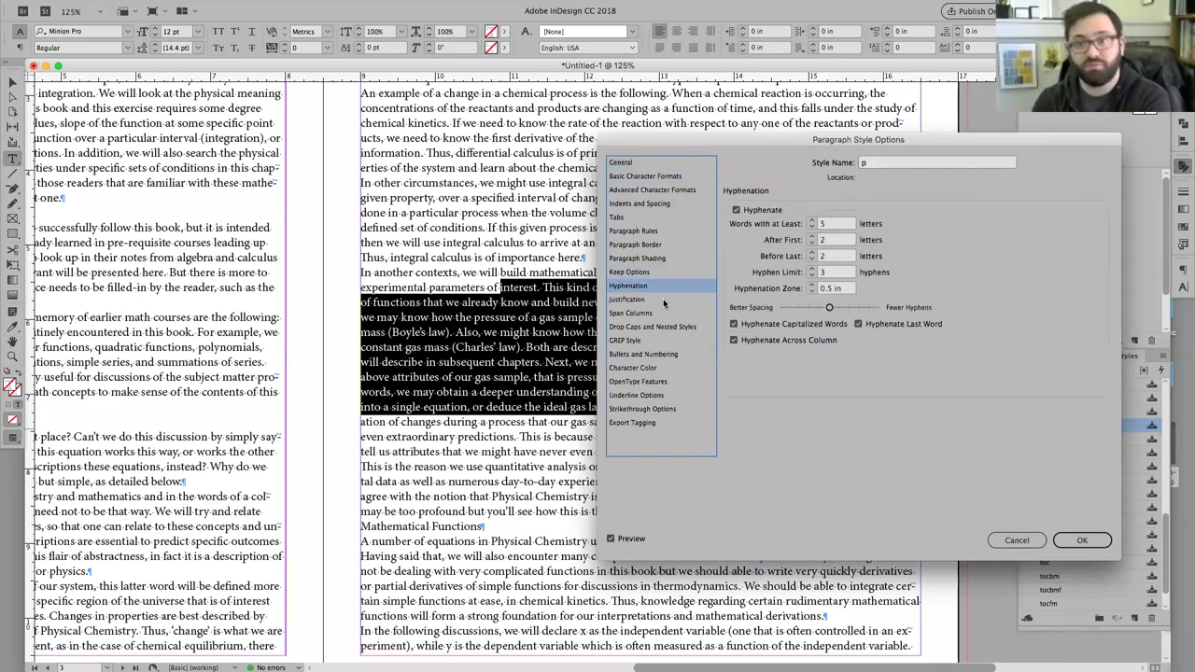
{"action": "left_click", "coordinate": [665, 301]}
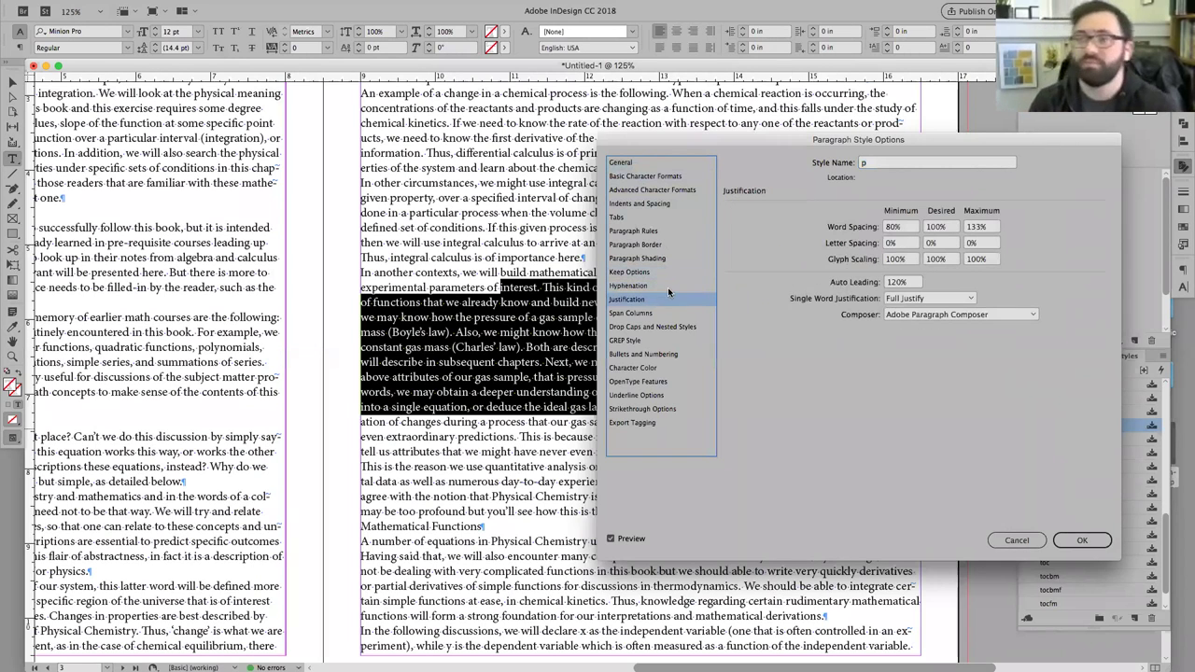
- Set the "p" style's font family to Roboto and browse the other available font families
{"action": "left_click", "coordinate": [644, 176]}
{"action": "left_click", "coordinate": [846, 218]}
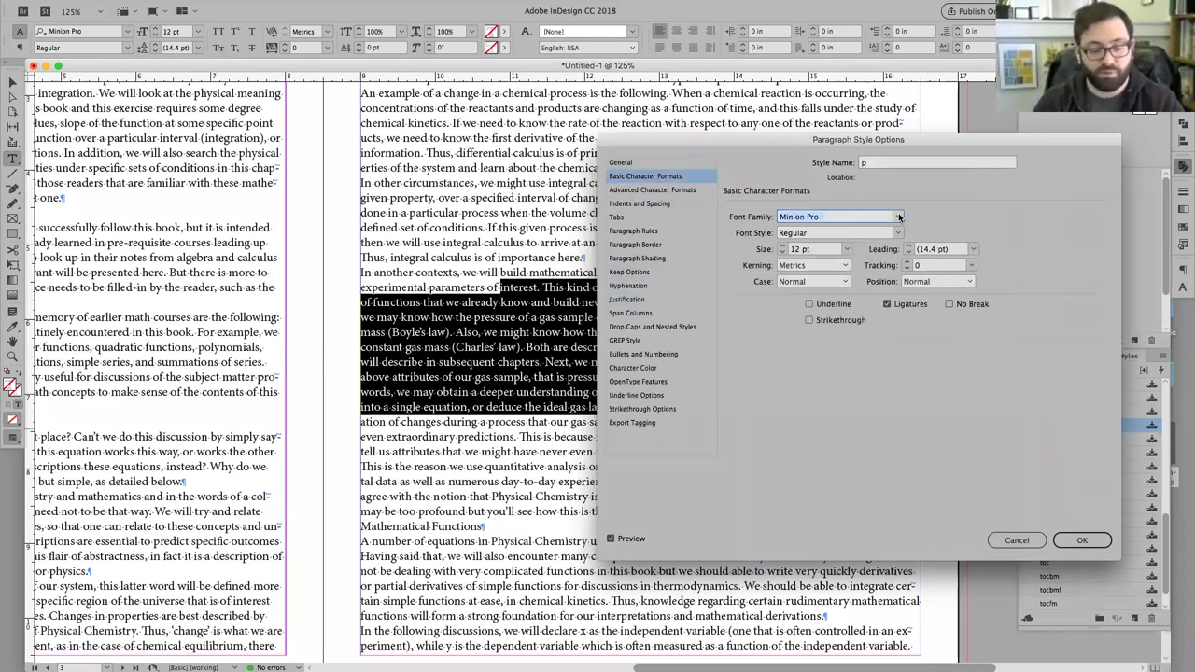
{"action": "type", "text": "Roboto"}
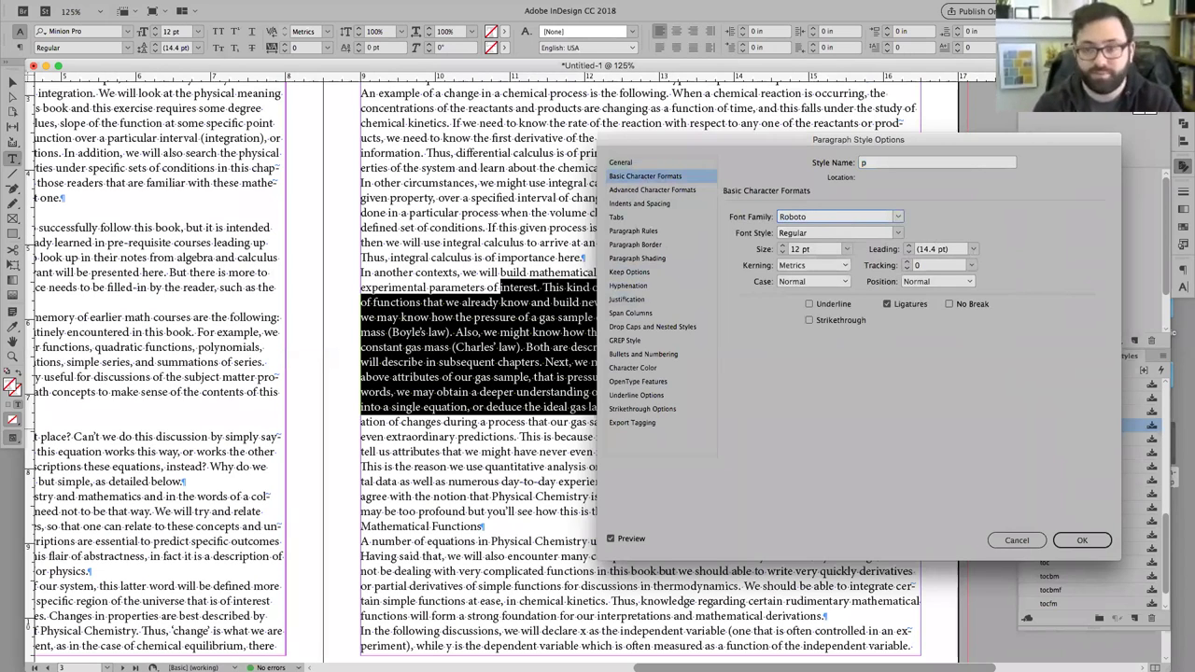
{"action": "left_click", "coordinate": [901, 217]}
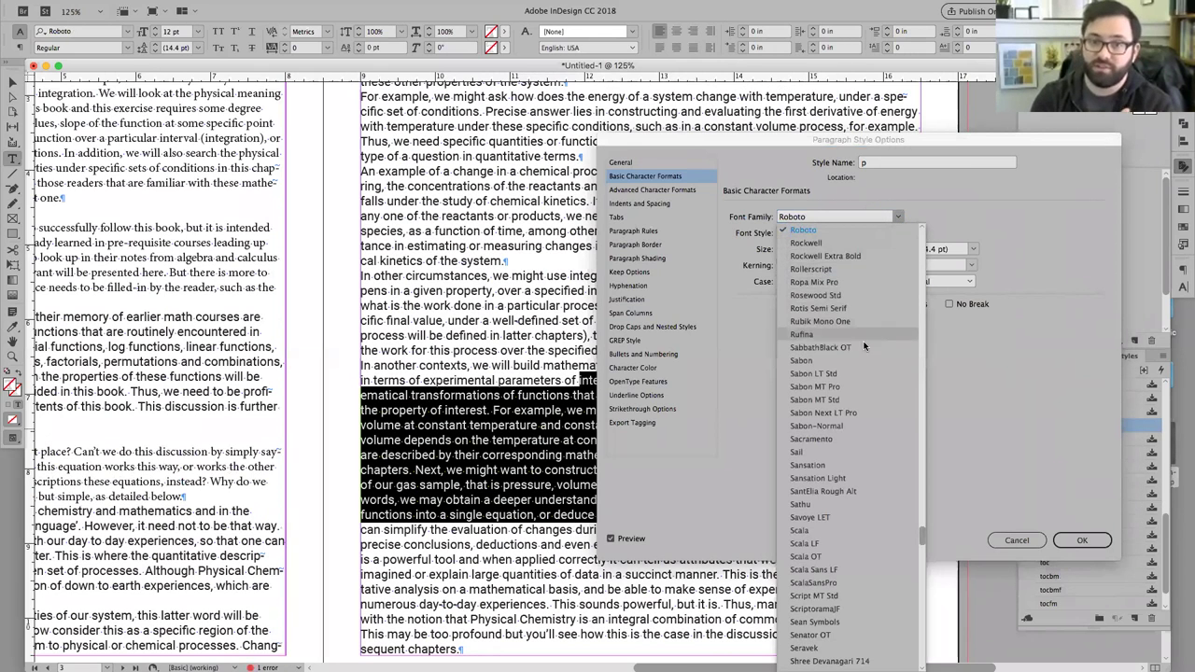
{"action": "scroll", "coordinate": [858, 436], "scroll_direction": "down", "scroll_amount": 8}
{"action": "scroll", "coordinate": [858, 436], "scroll_direction": "up", "scroll_amount": 10}
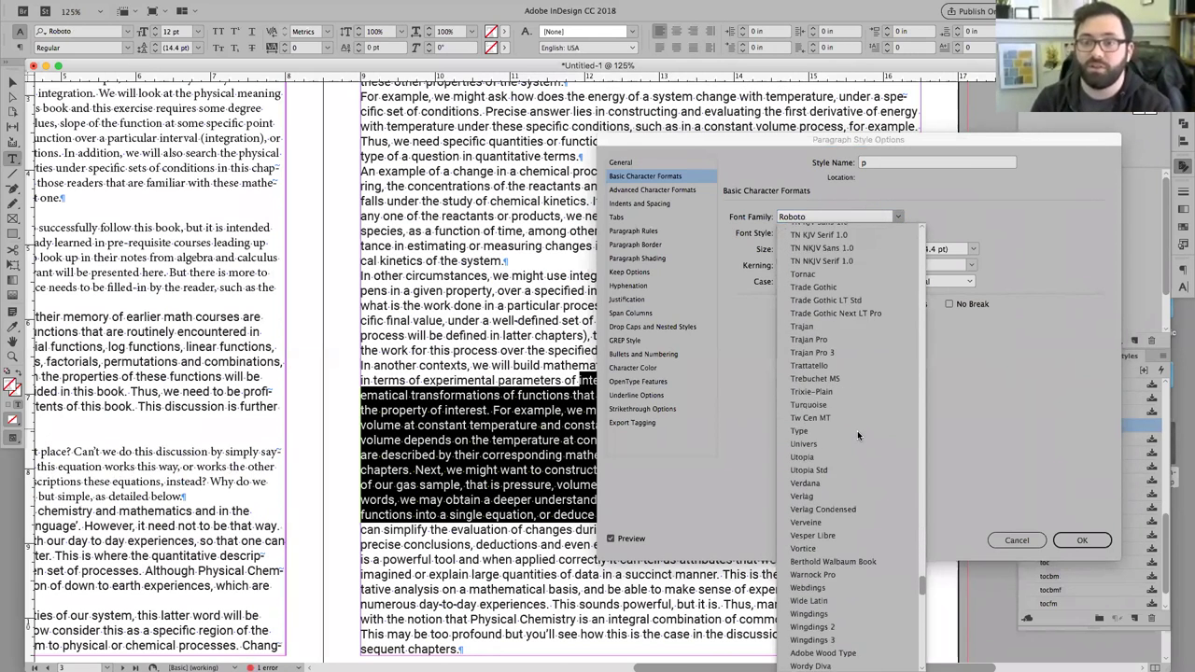
{"action": "scroll", "coordinate": [859, 436], "scroll_direction": "up", "scroll_amount": 5}
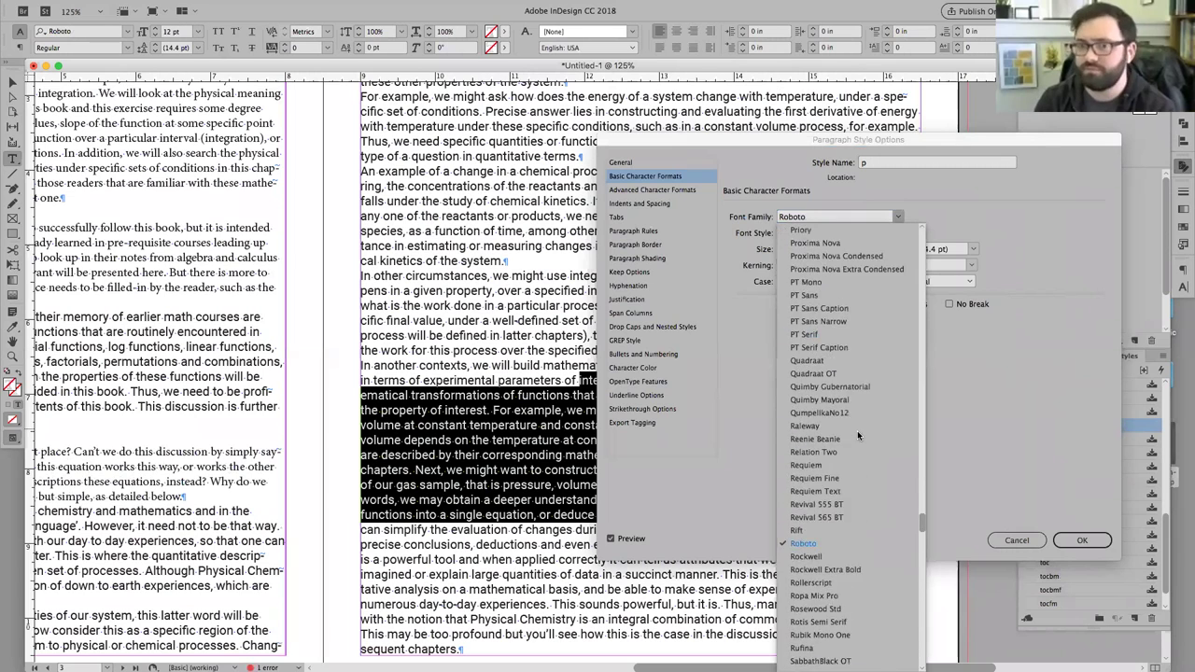
{"action": "left_click", "coordinate": [1018, 375]}
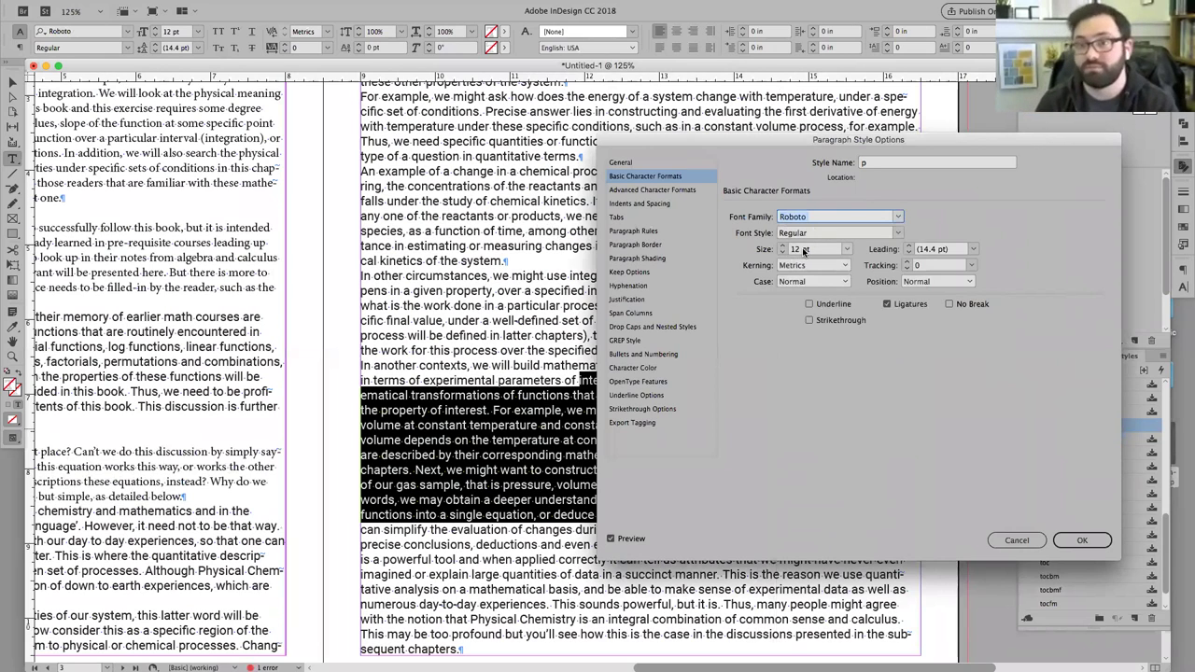
- Try Museo Sans Cond and Museo Sans as the "p" style's font family and return it to Roboto
{"action": "left_click", "coordinate": [899, 217]}
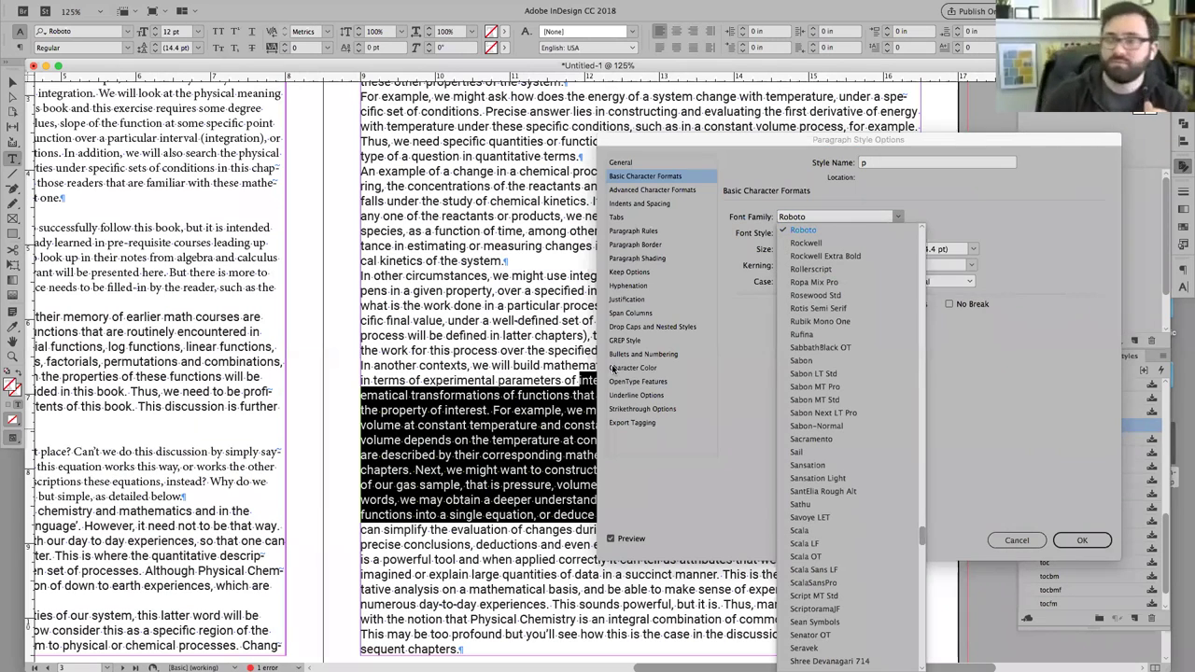
{"action": "left_click_drag", "start_coordinate": [923, 539], "coordinate": [922, 474]}
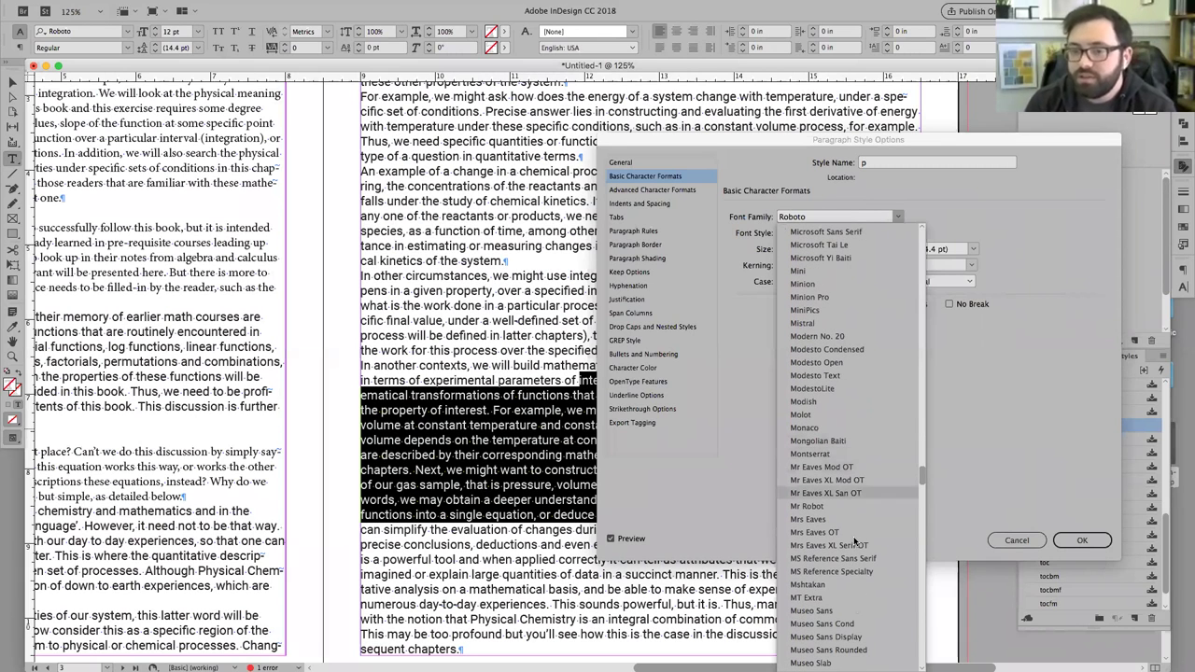
{"action": "left_click", "coordinate": [836, 624]}
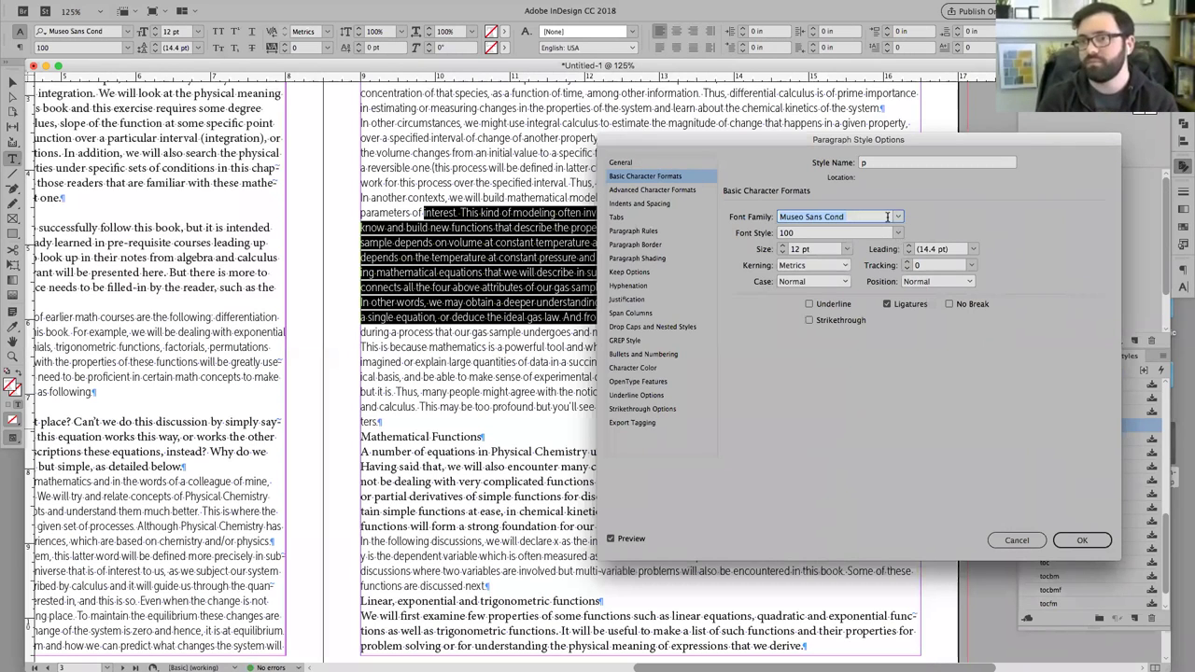
{"action": "left_click", "coordinate": [893, 221]}
{"action": "scroll", "coordinate": [825, 299], "scroll_direction": "up", "scroll_amount": 3}
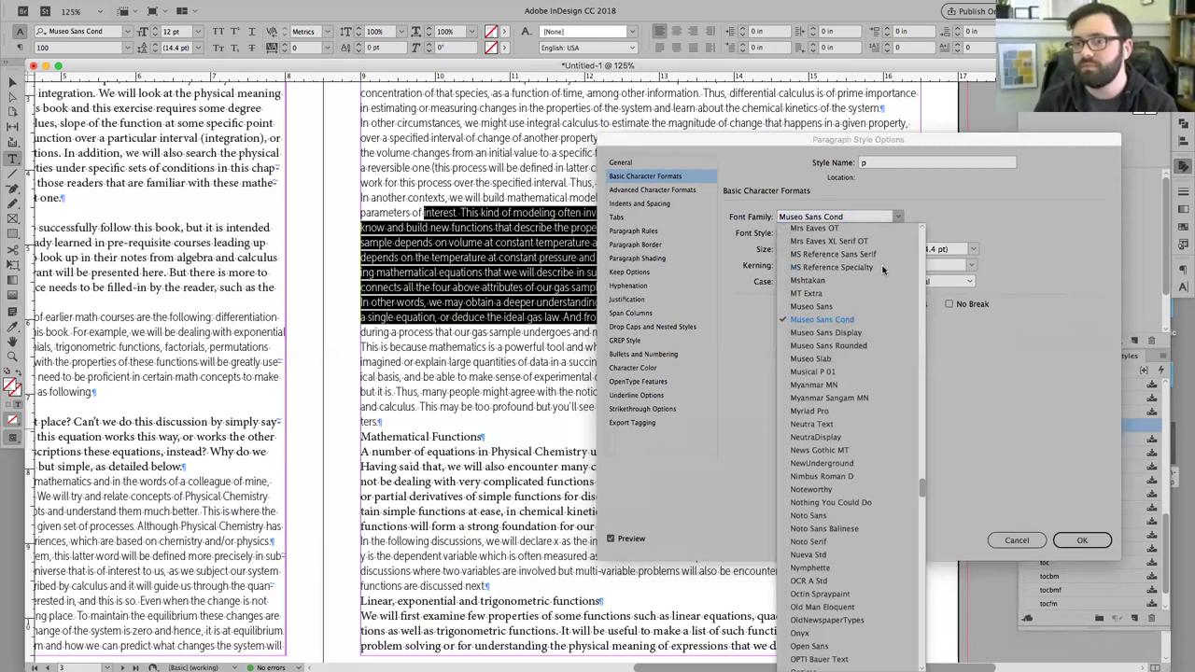
{"action": "left_click", "coordinate": [825, 305]}
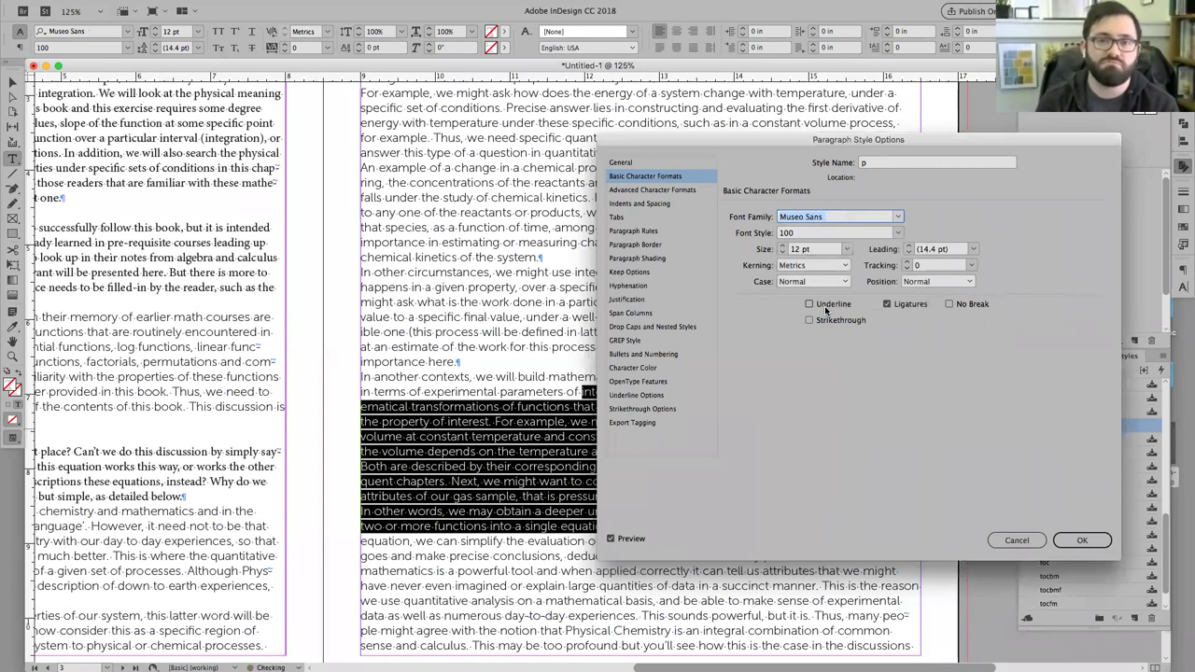
{"action": "left_click", "coordinate": [893, 220]}
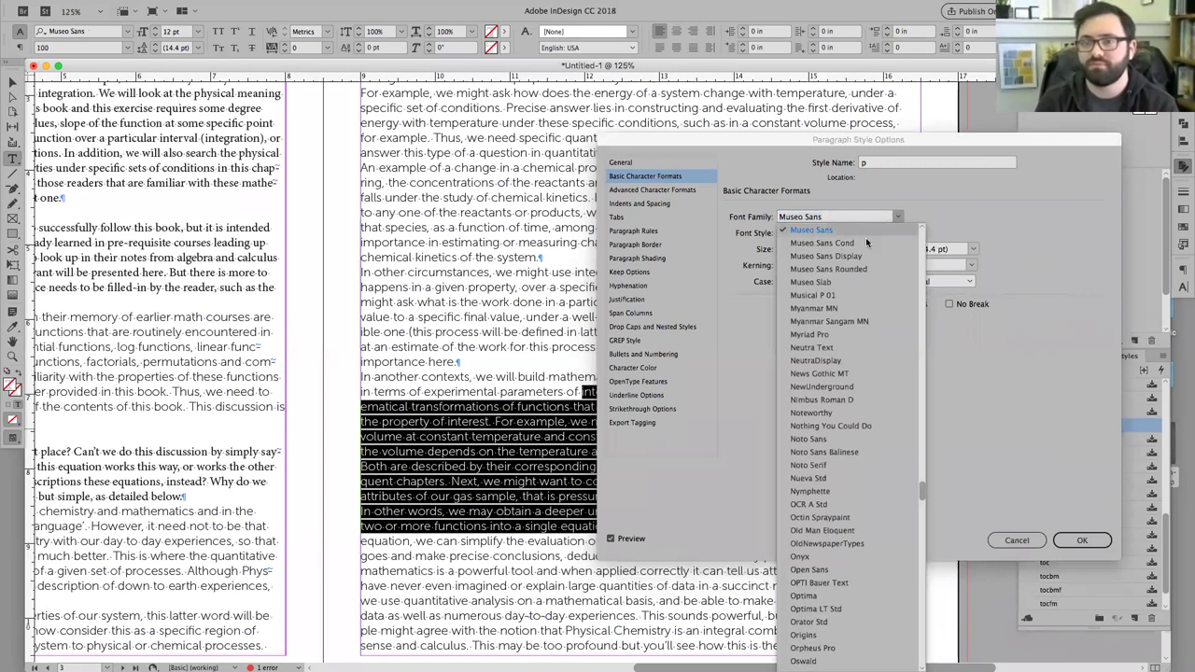
{"action": "left_click", "coordinate": [866, 243]}
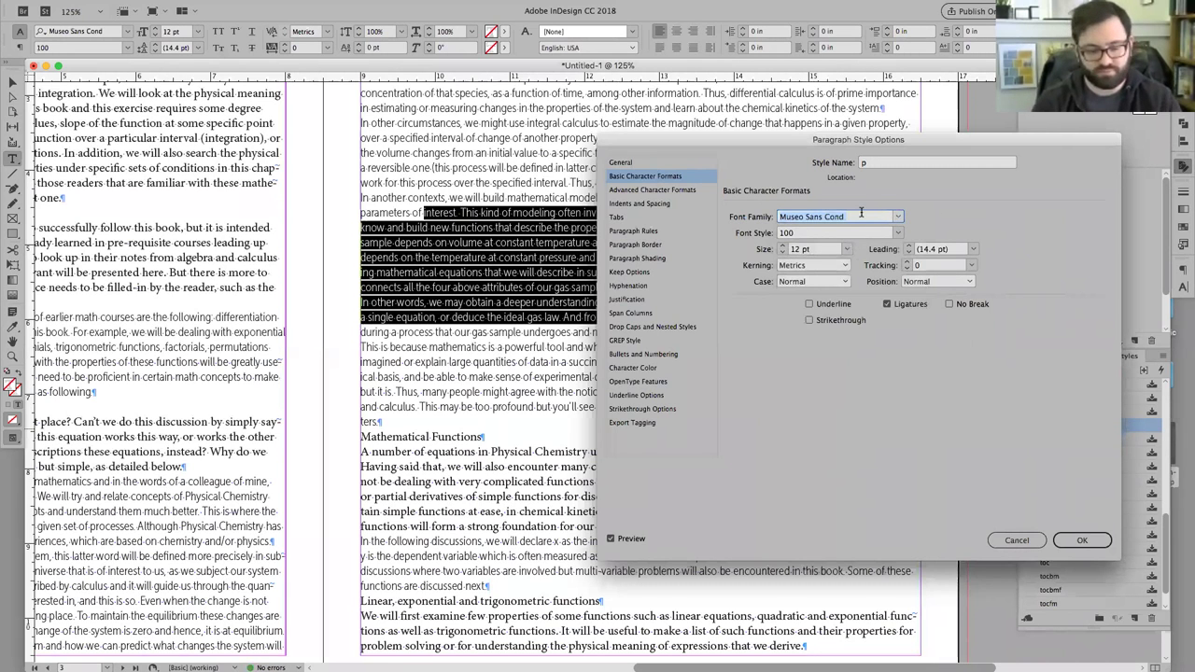
{"action": "type", "text": "Roboto"}
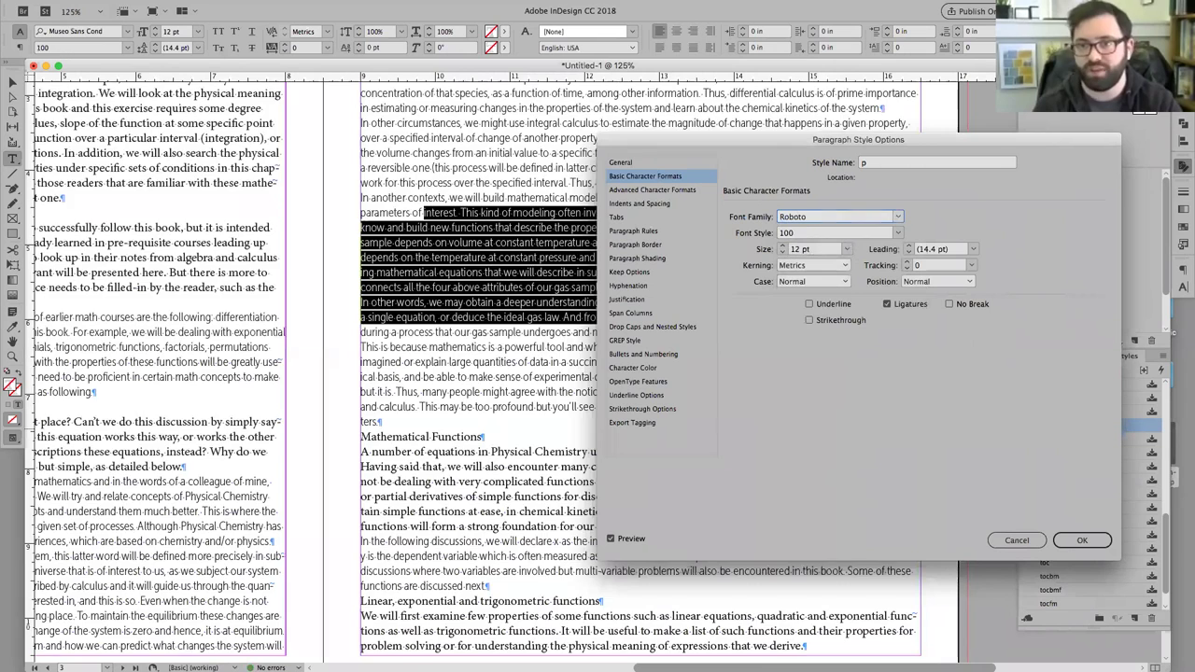
{"action": "key", "text": "Tab"}
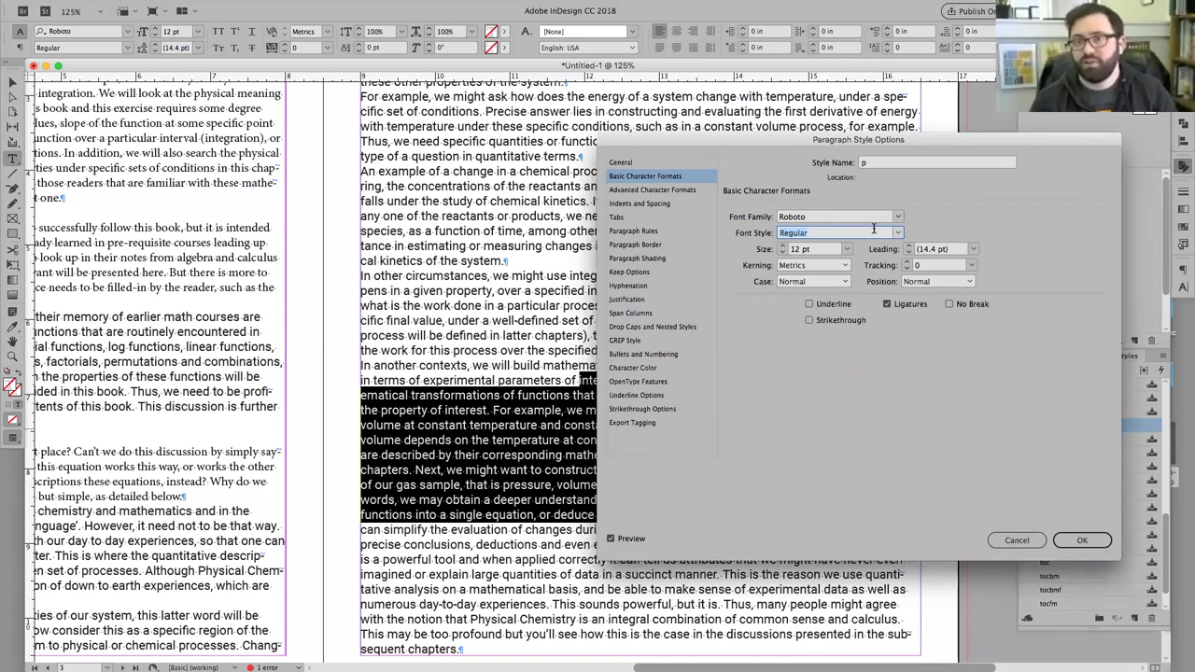
- Try Black as the "p" style's font style and return it to Regular
{"action": "left_click", "coordinate": [899, 234]}
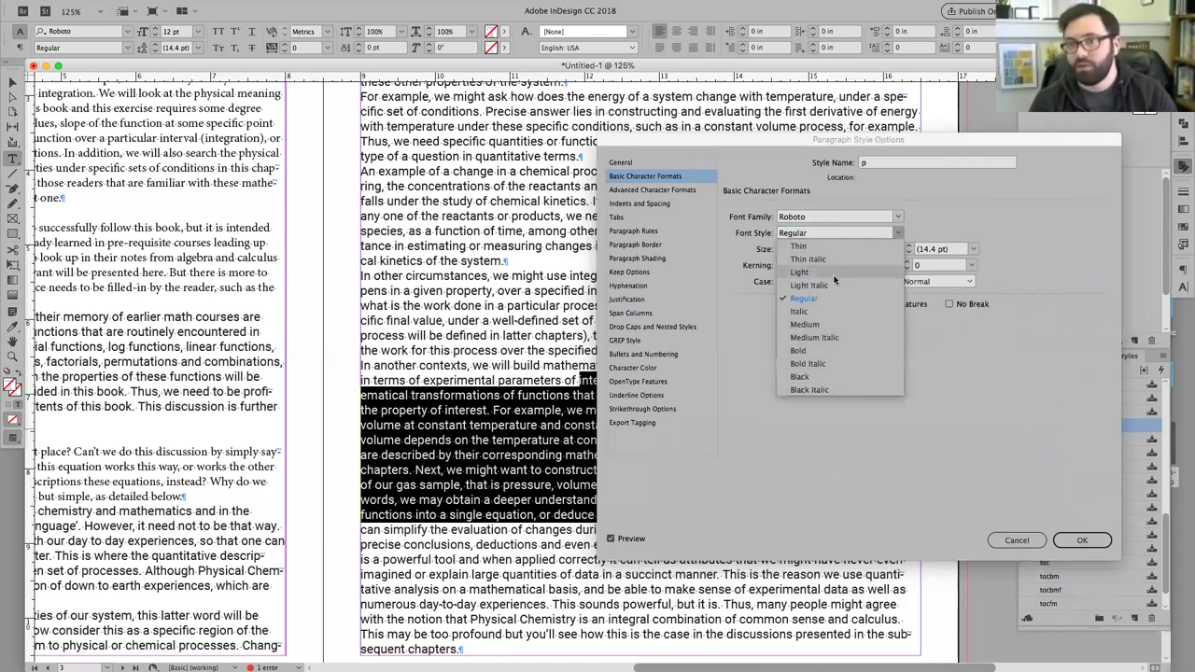
{"action": "left_click", "coordinate": [819, 380]}
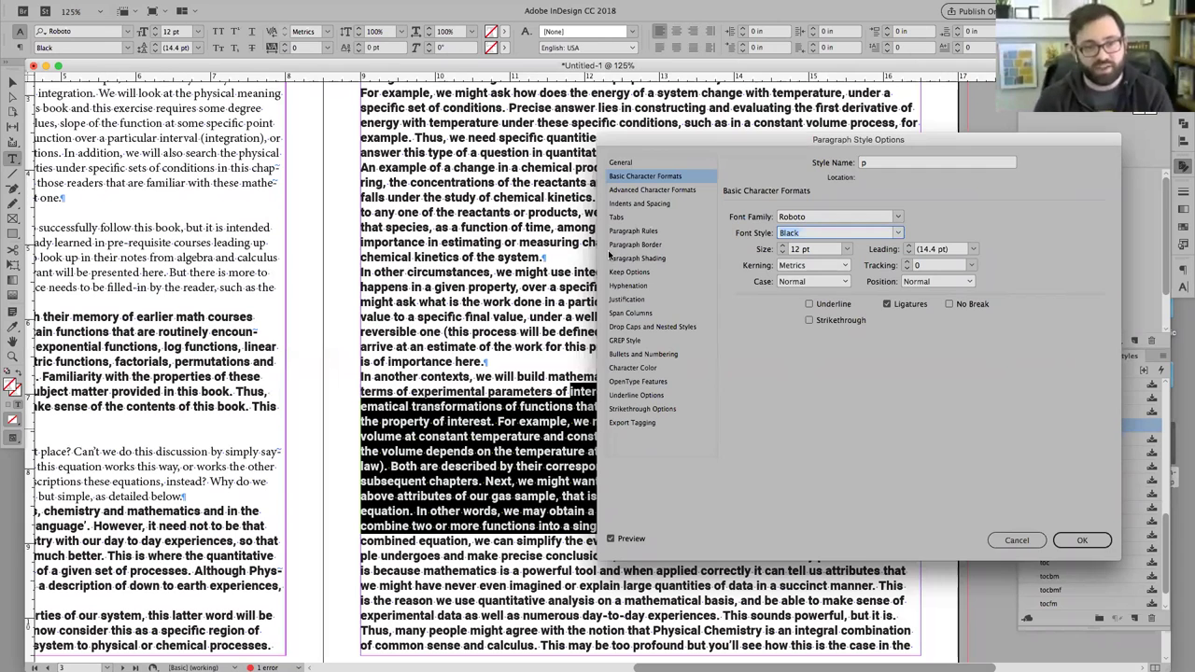
{"action": "left_click", "coordinate": [897, 233]}
{"action": "left_click", "coordinate": [815, 293]}
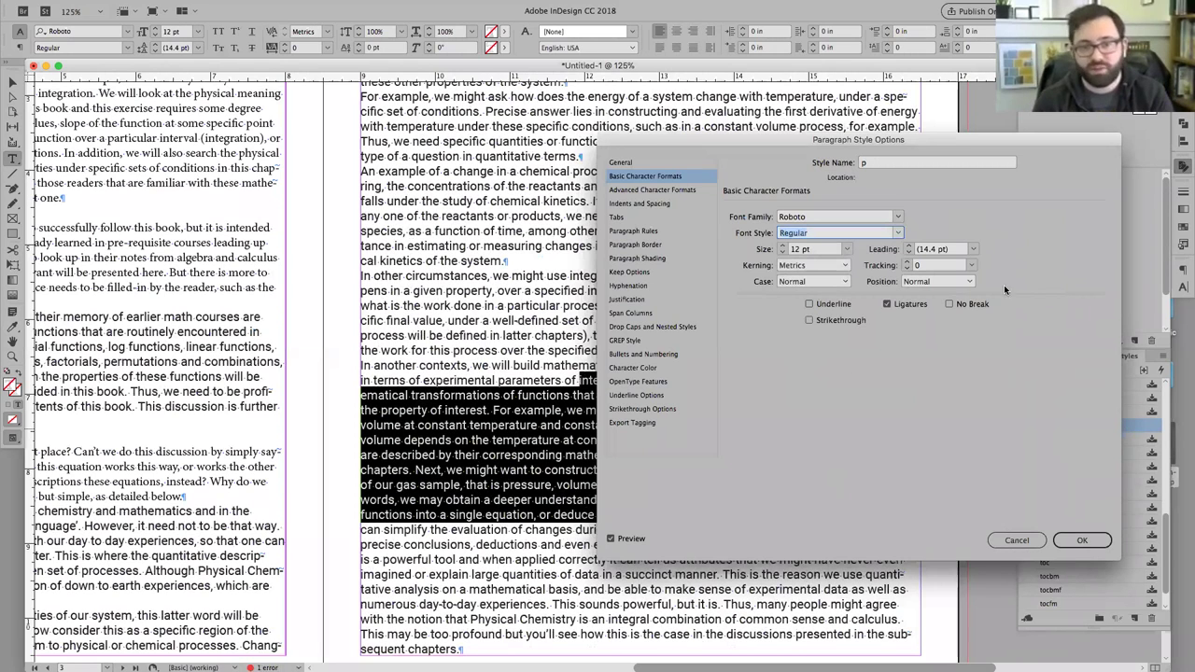
- Set the "p" style's font style to Light and its size to 11 pt
{"action": "left_click", "coordinate": [899, 233]}
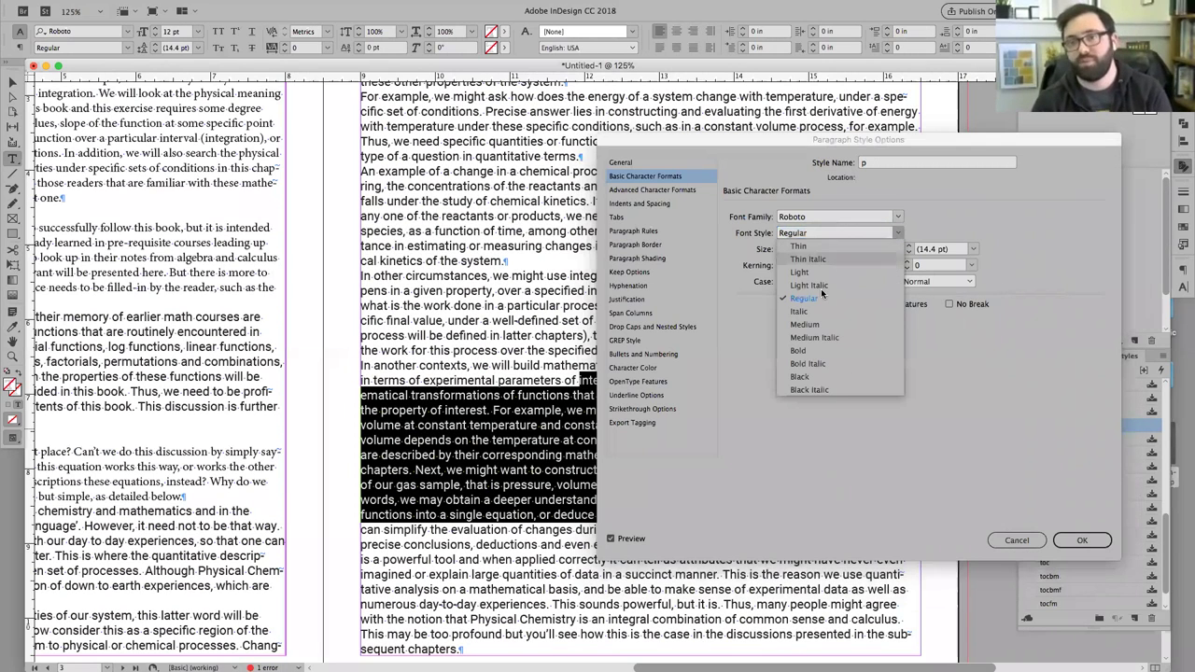
{"action": "left_click", "coordinate": [801, 272]}
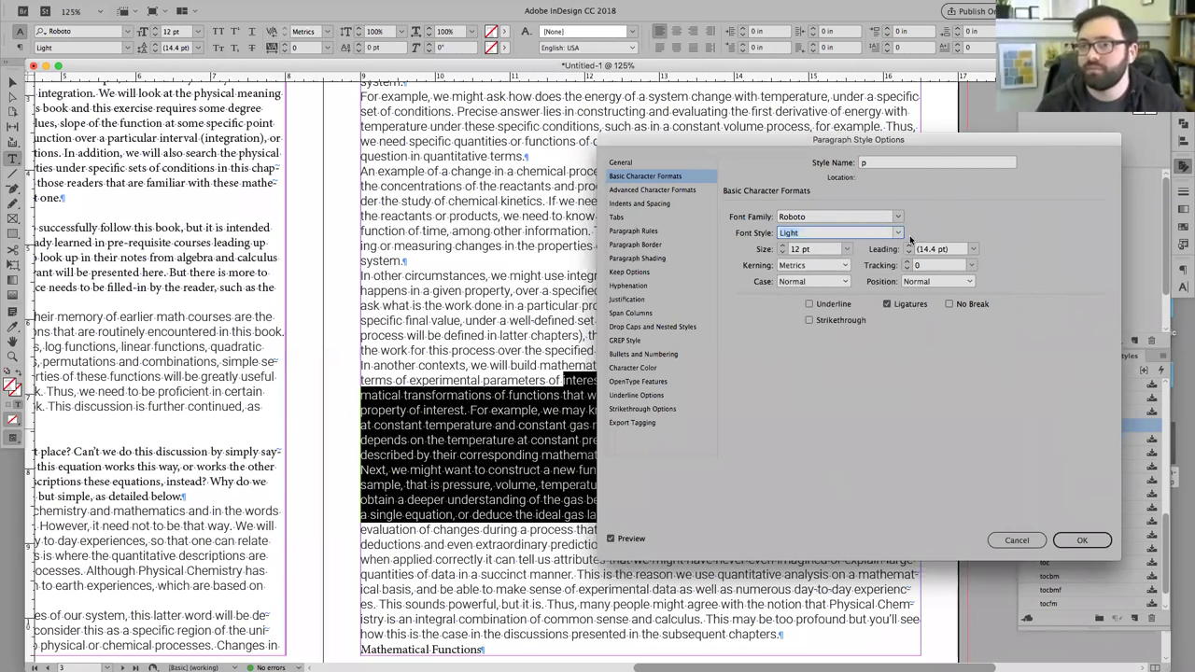
{"action": "left_click", "coordinate": [812, 233]}
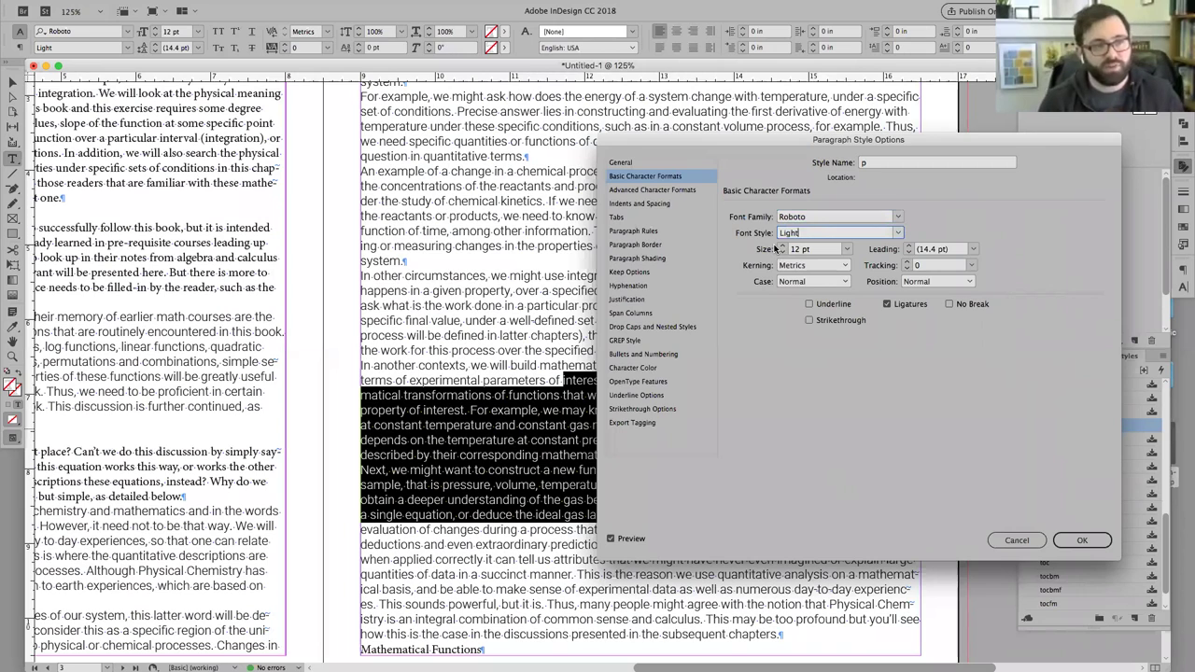
{"action": "left_click", "coordinate": [808, 252]}
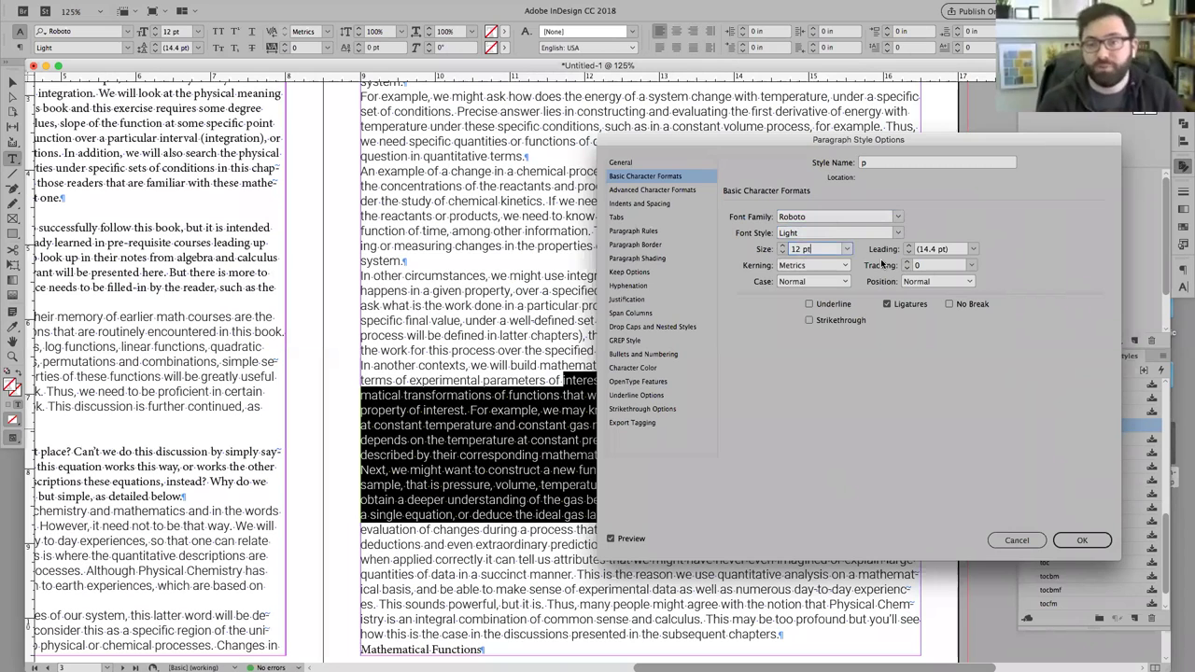
{"action": "key", "text": "Down"}
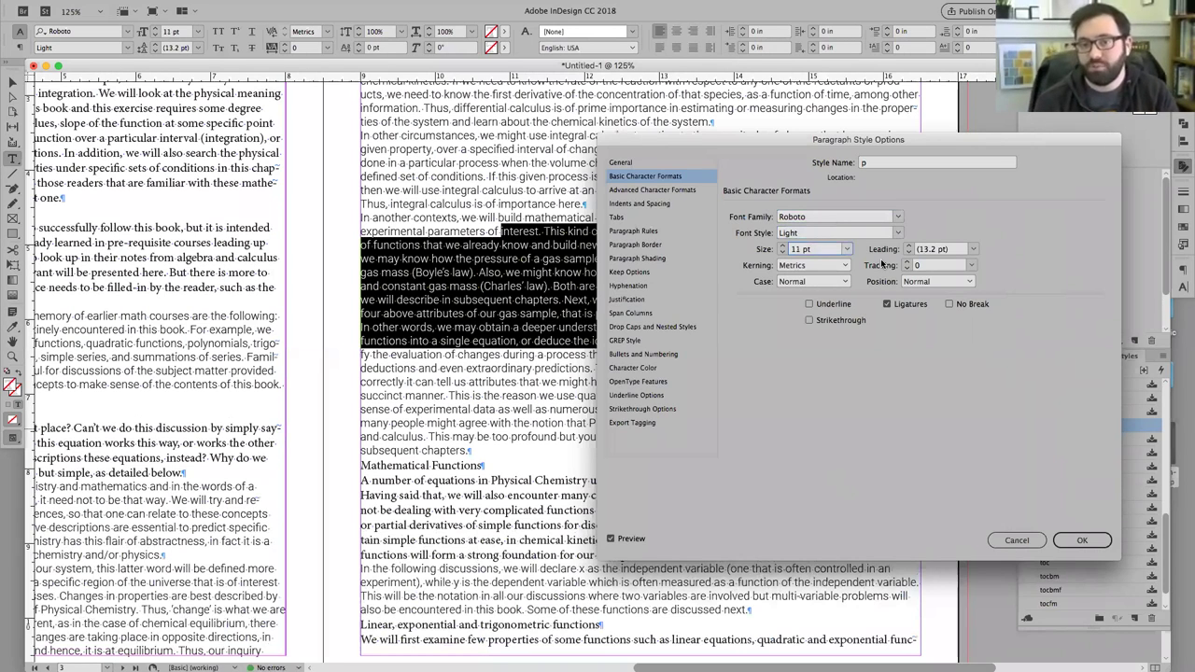
- Set the "p" style's leading to 15 pt and apply the style changes
{"action": "key", "text": "Tab"}
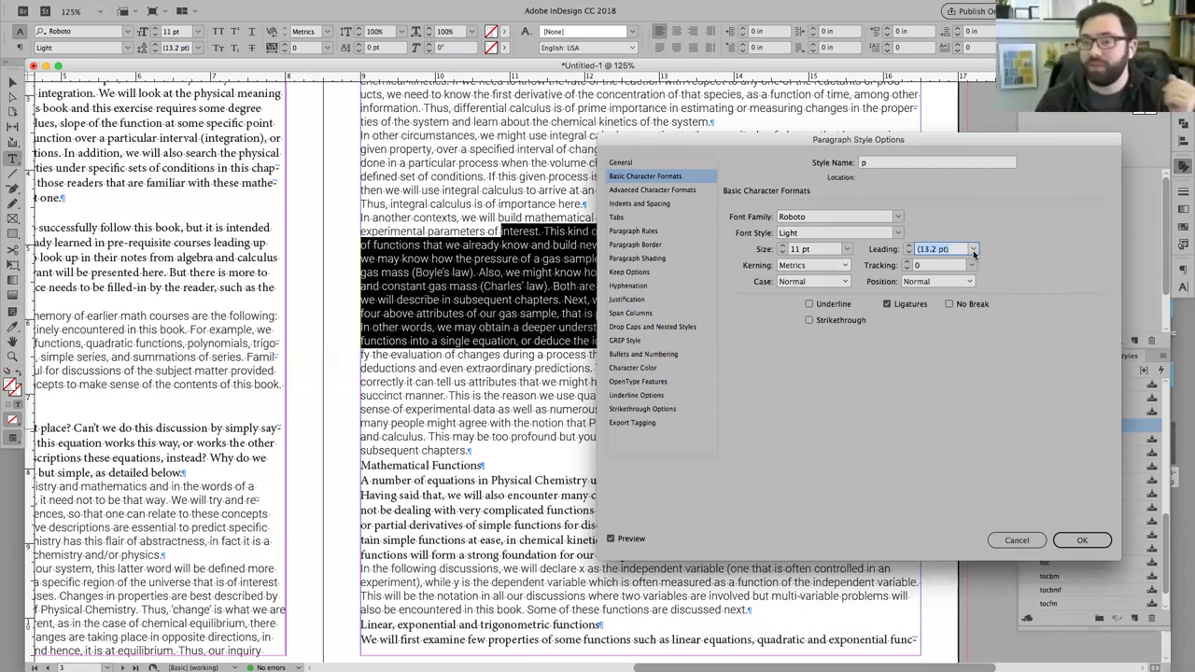
{"action": "left_click", "coordinate": [974, 249]}
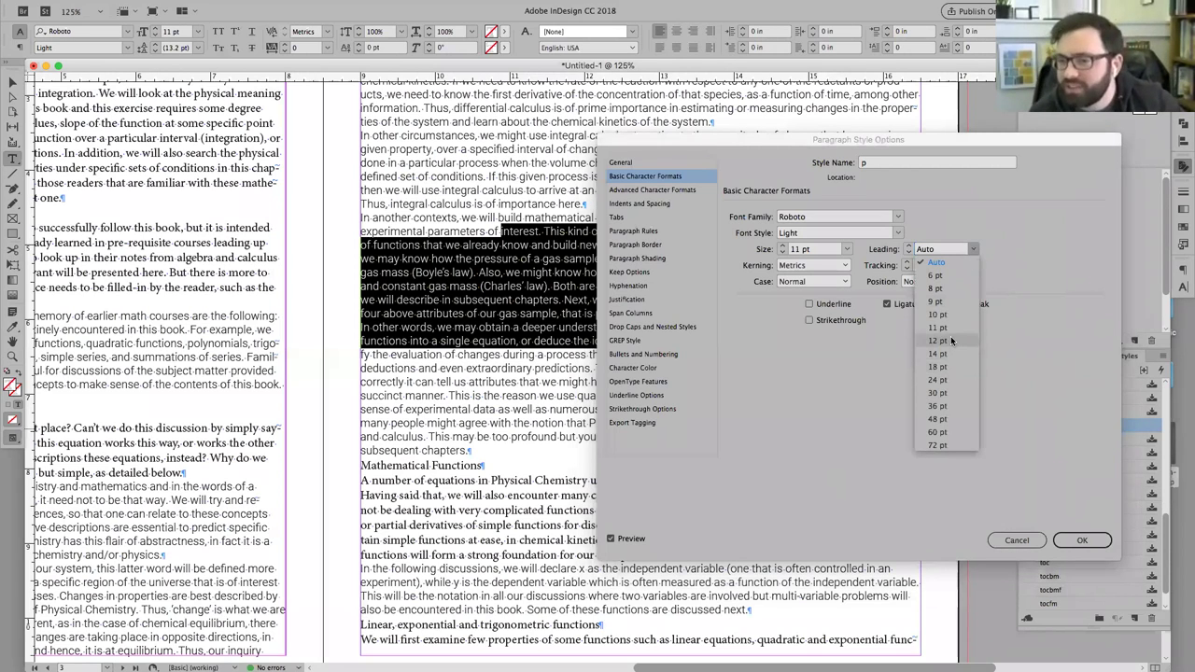
{"action": "left_click", "coordinate": [933, 246]}
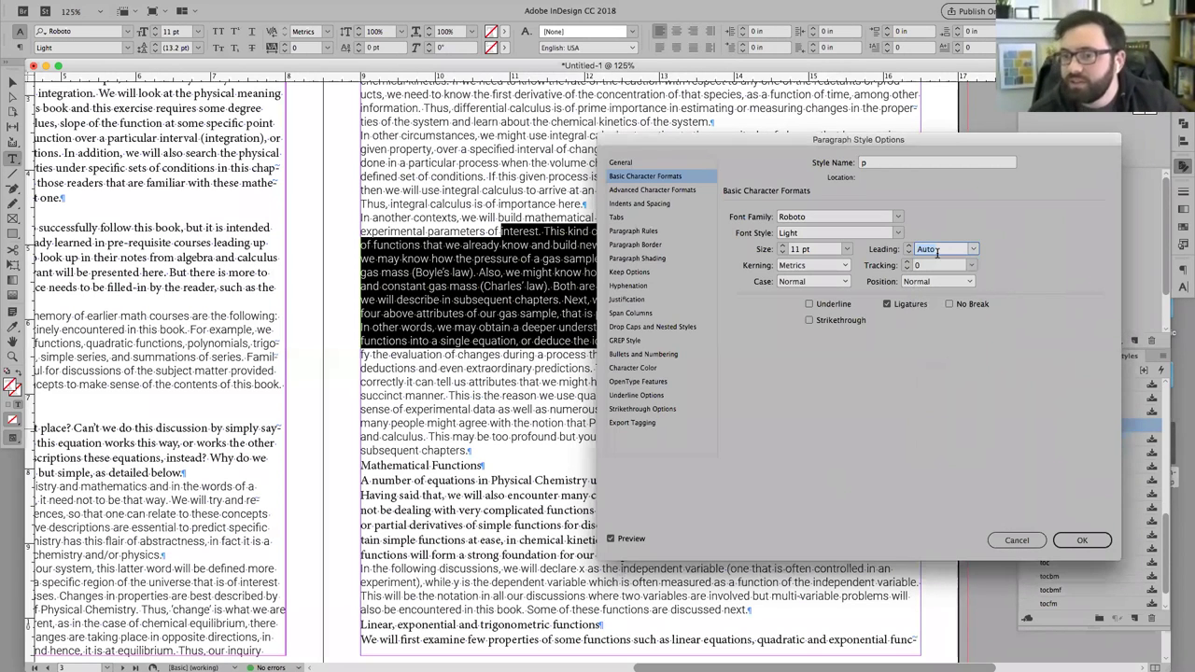
{"action": "type", "text": "15"}
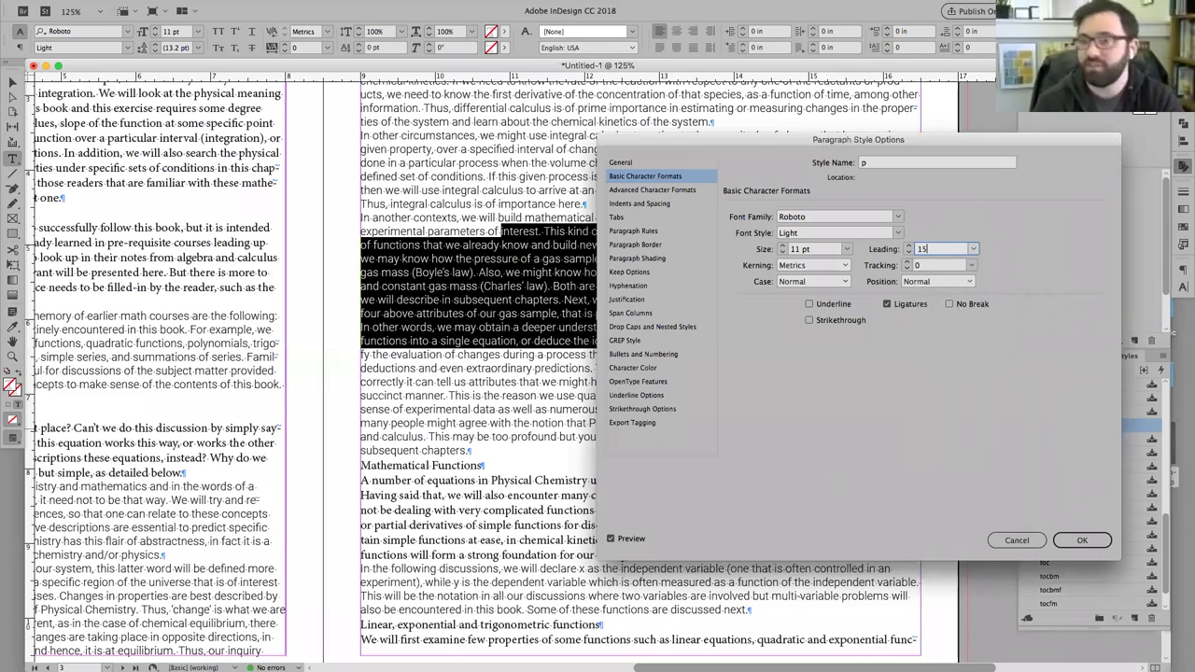
{"action": "key", "text": "Return"}
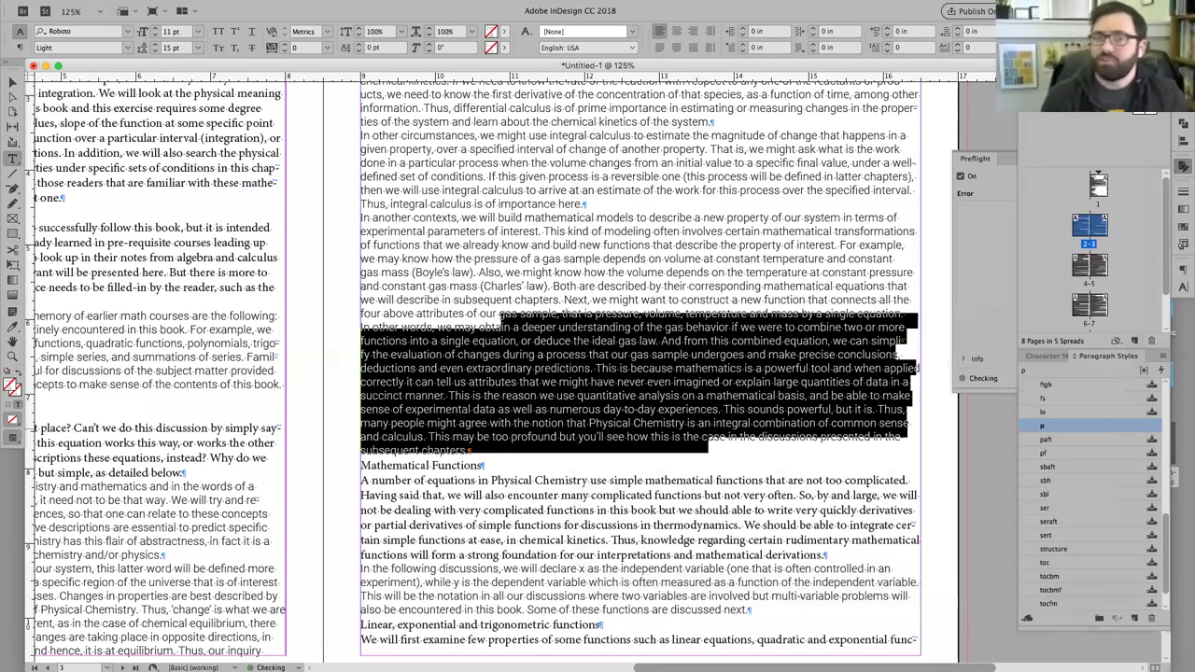
- Deselect the body text, leave text editing and hide the hidden characters
{"action": "left_click", "coordinate": [824, 262]}
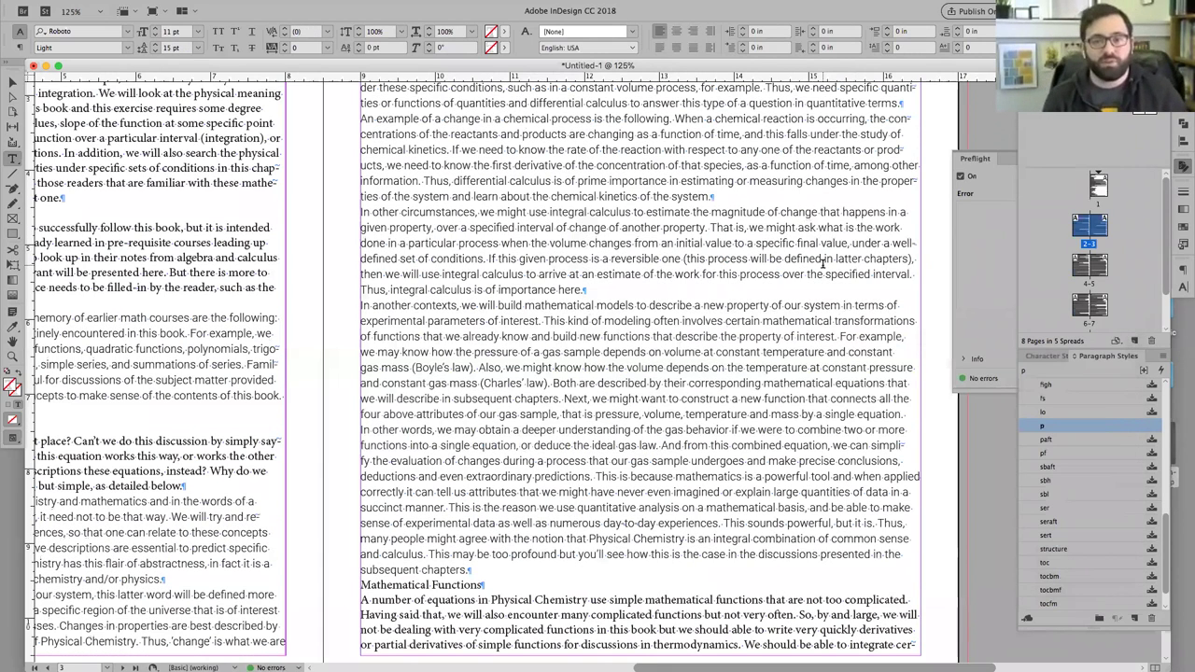
{"action": "key", "text": "Escape"}
{"action": "key", "text": "super+alt+i"}
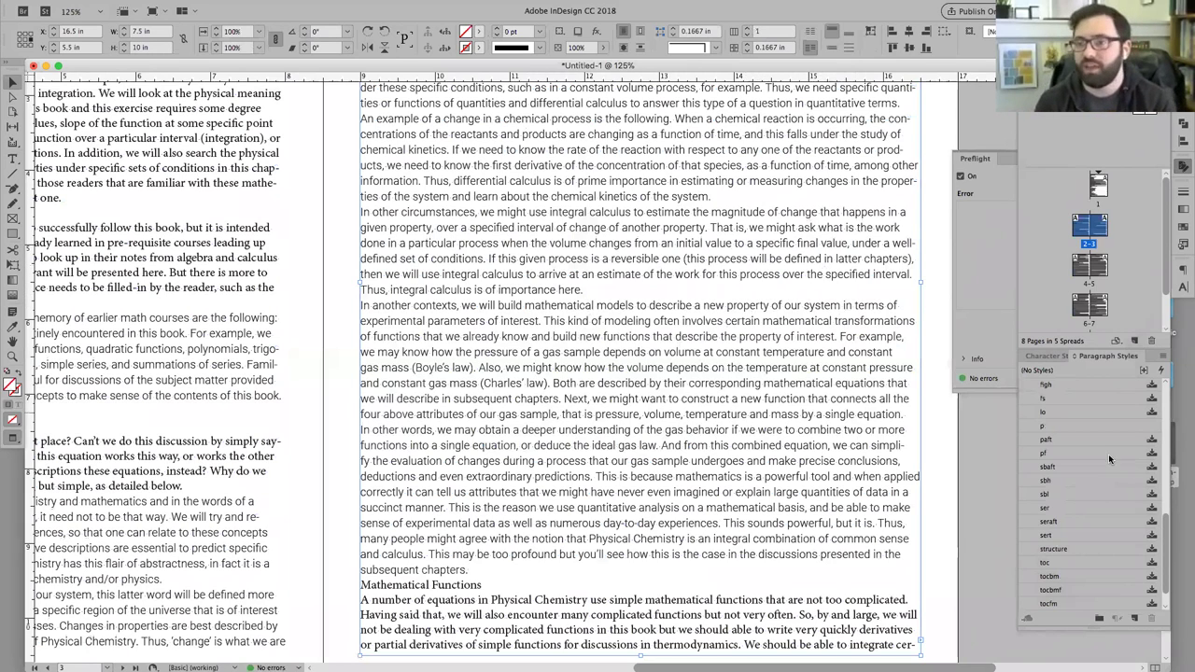
- Reopen the "p" style, set its leading to 16 pt and move the dialog aside to reveal the text
{"action": "right_click", "coordinate": [1064, 431]}
{"action": "left_click", "coordinate": [1088, 436]}
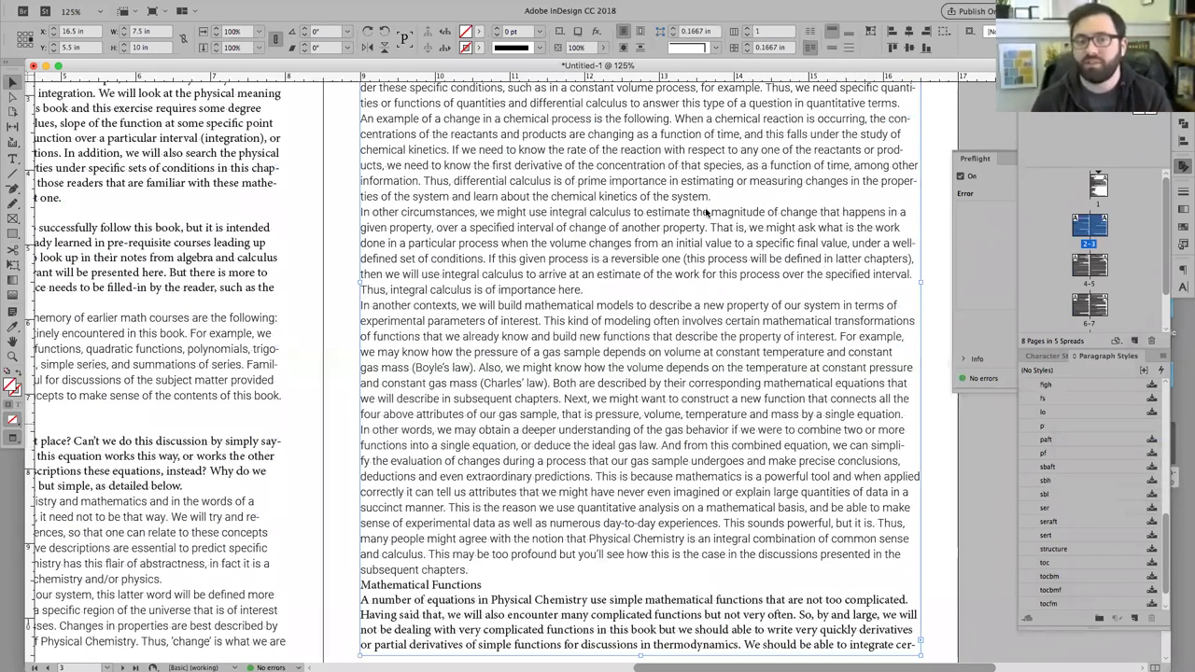
{"action": "left_click", "coordinate": [645, 176]}
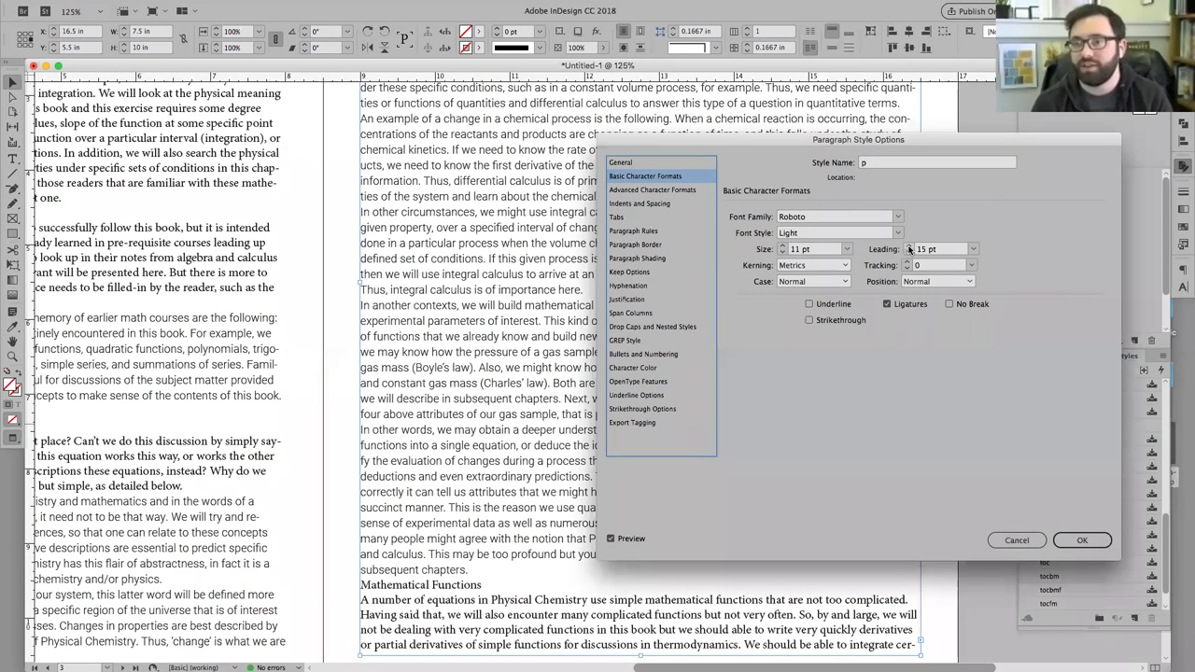
{"action": "left_click", "coordinate": [909, 246]}
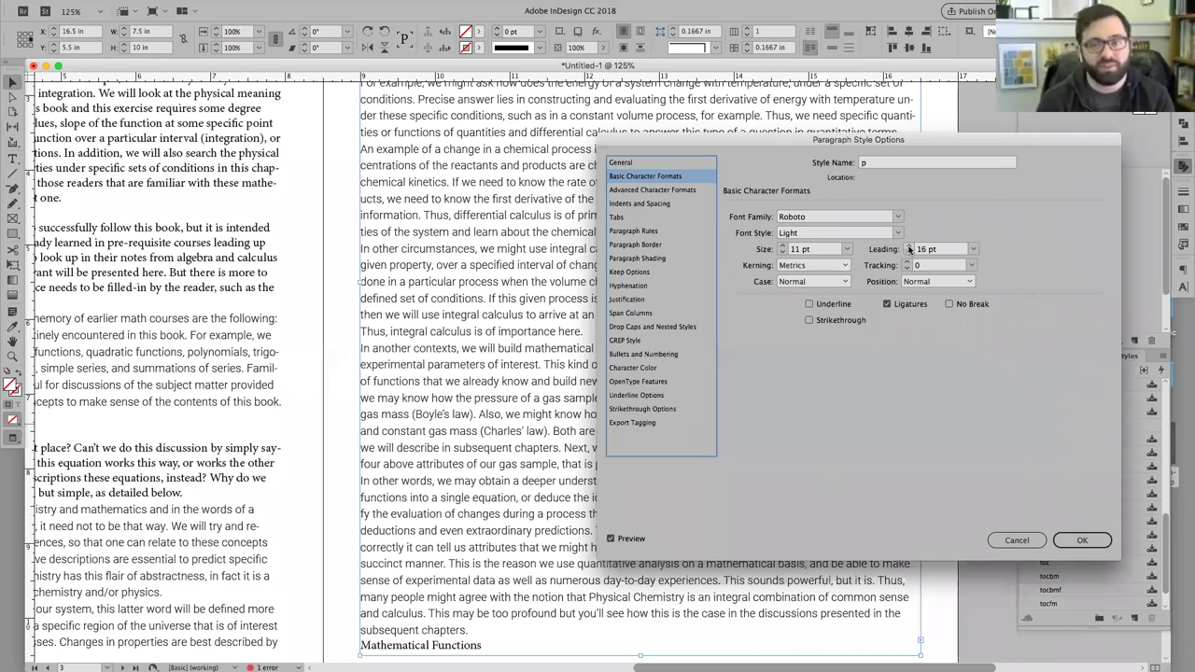
{"action": "left_click_drag", "start_coordinate": [876, 159], "coordinate": [1029, 224]}
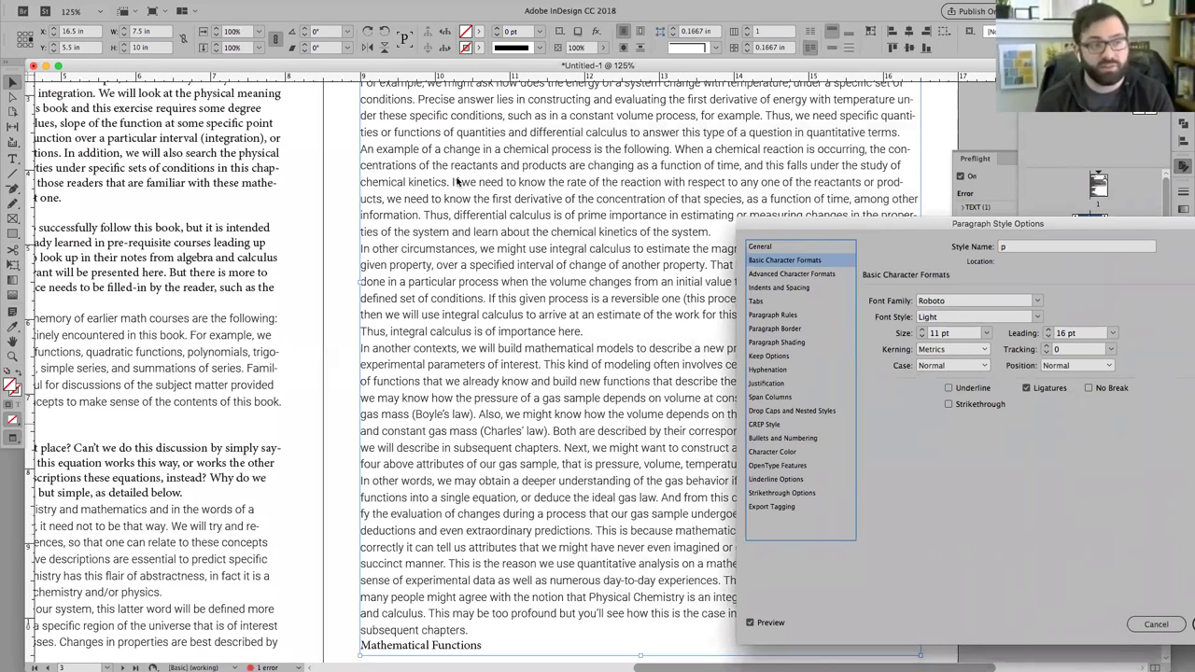
- Set the "p" style's alignment to Left Justify, check the text on the page and apply the style changes
{"action": "left_click", "coordinate": [779, 288]}
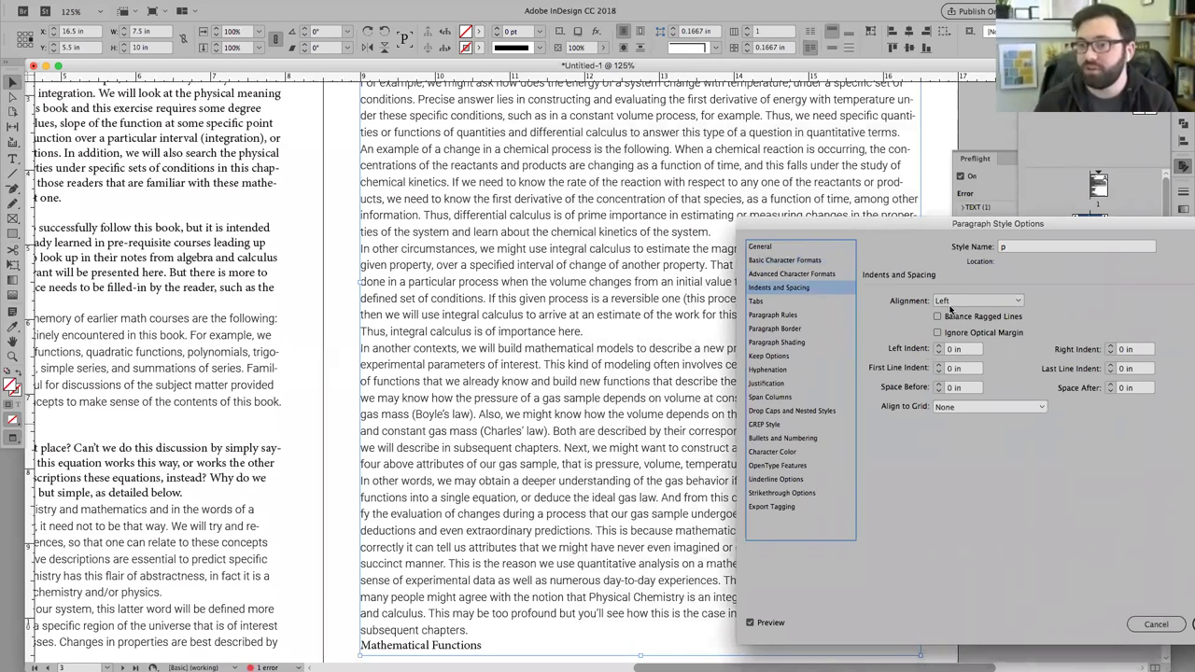
{"action": "left_click_drag", "start_coordinate": [874, 235], "coordinate": [1074, 218]}
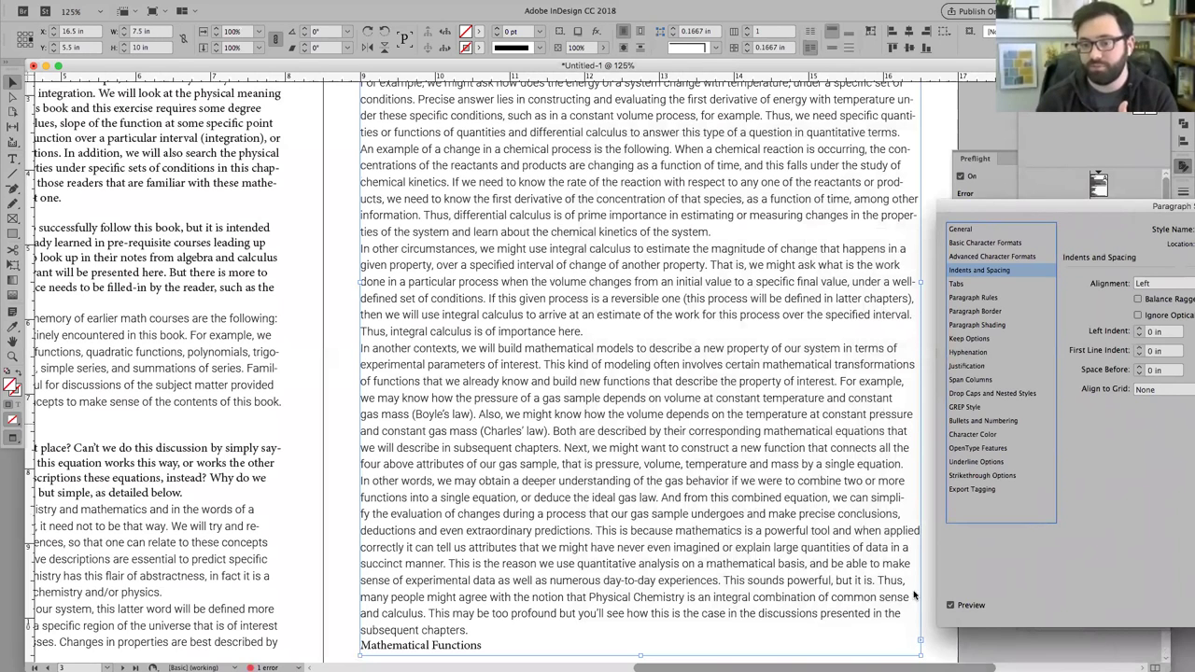
{"action": "left_click_drag", "start_coordinate": [1018, 202], "coordinate": [777, 118]}
{"action": "left_click", "coordinate": [920, 199]}
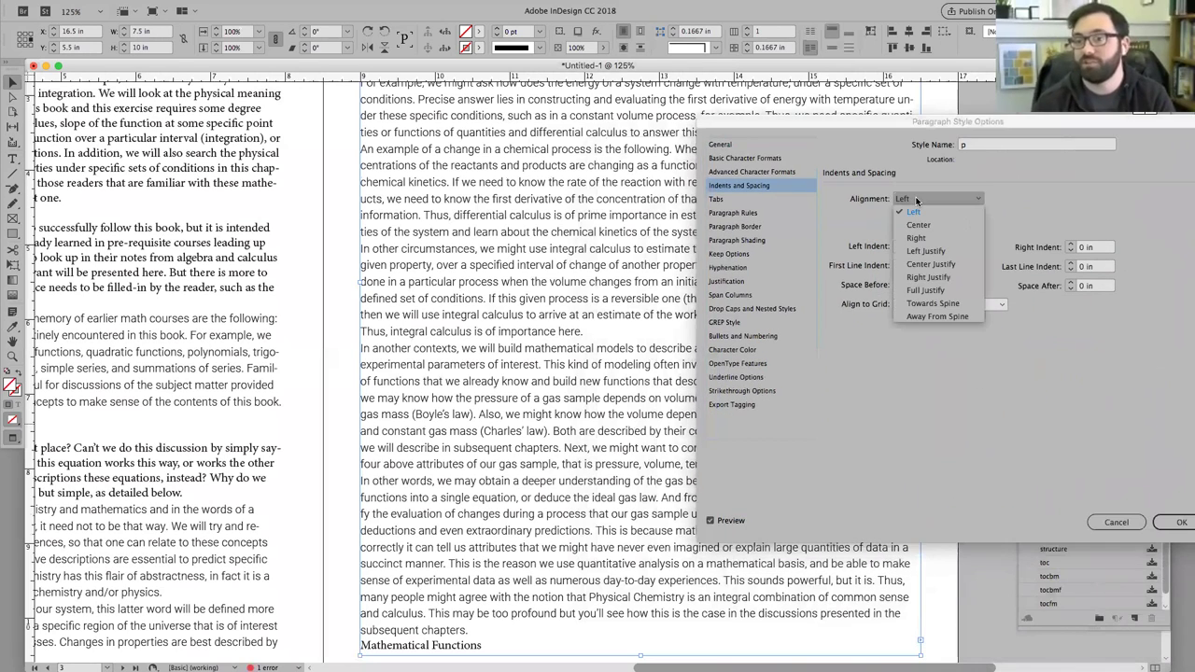
{"action": "left_click", "coordinate": [928, 252]}
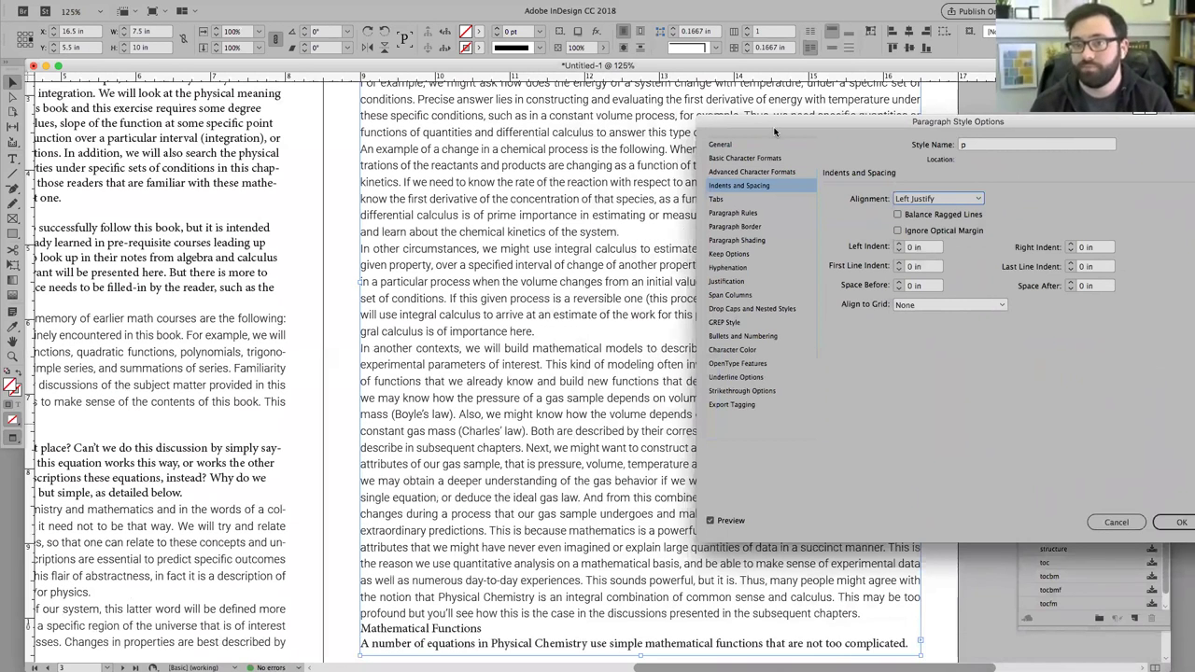
{"action": "left_click_drag", "start_coordinate": [774, 133], "coordinate": [1085, 225]}
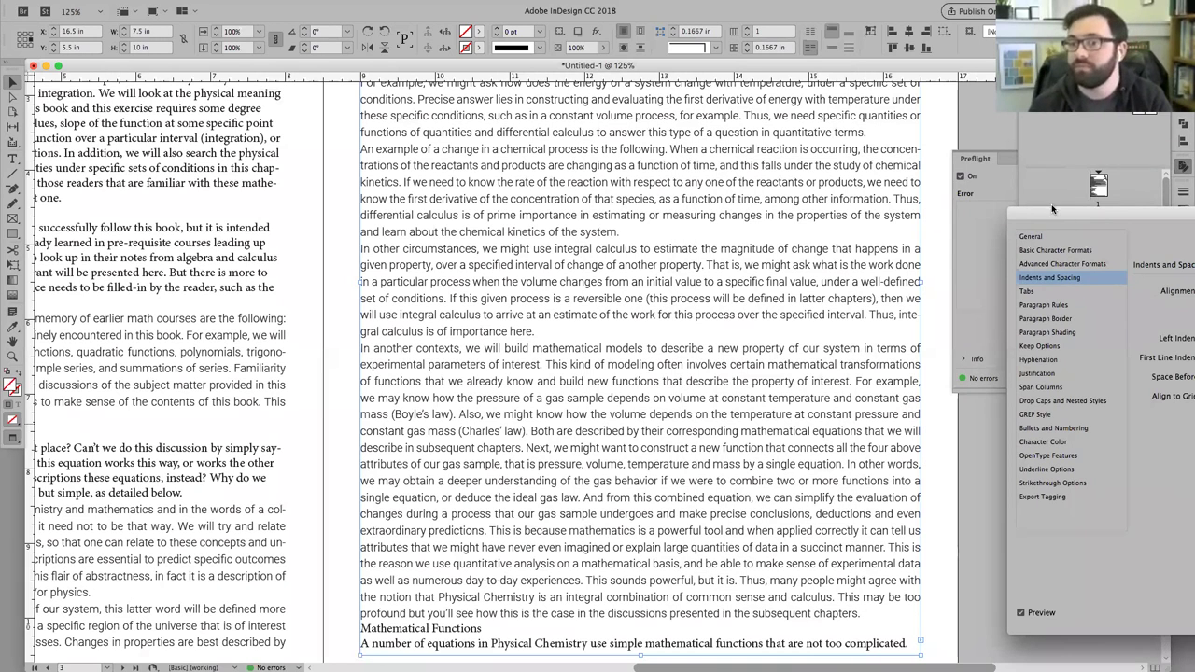
{"action": "left_click_drag", "start_coordinate": [1052, 210], "coordinate": [701, 109]}
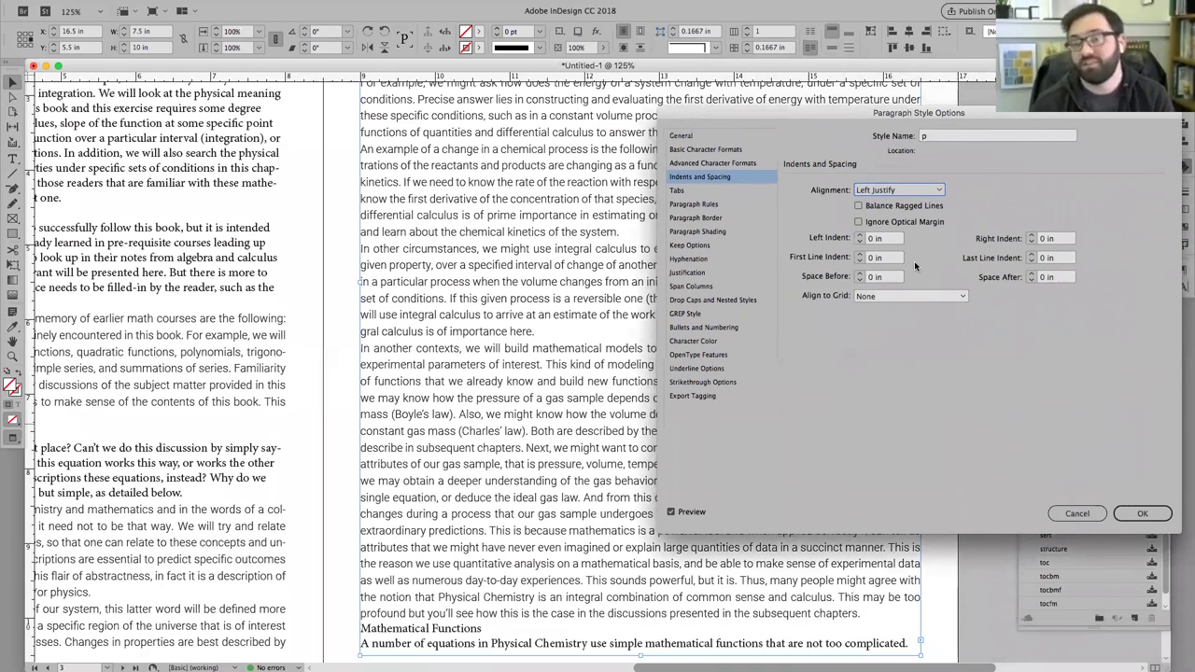
{"action": "left_click", "coordinate": [1153, 518]}
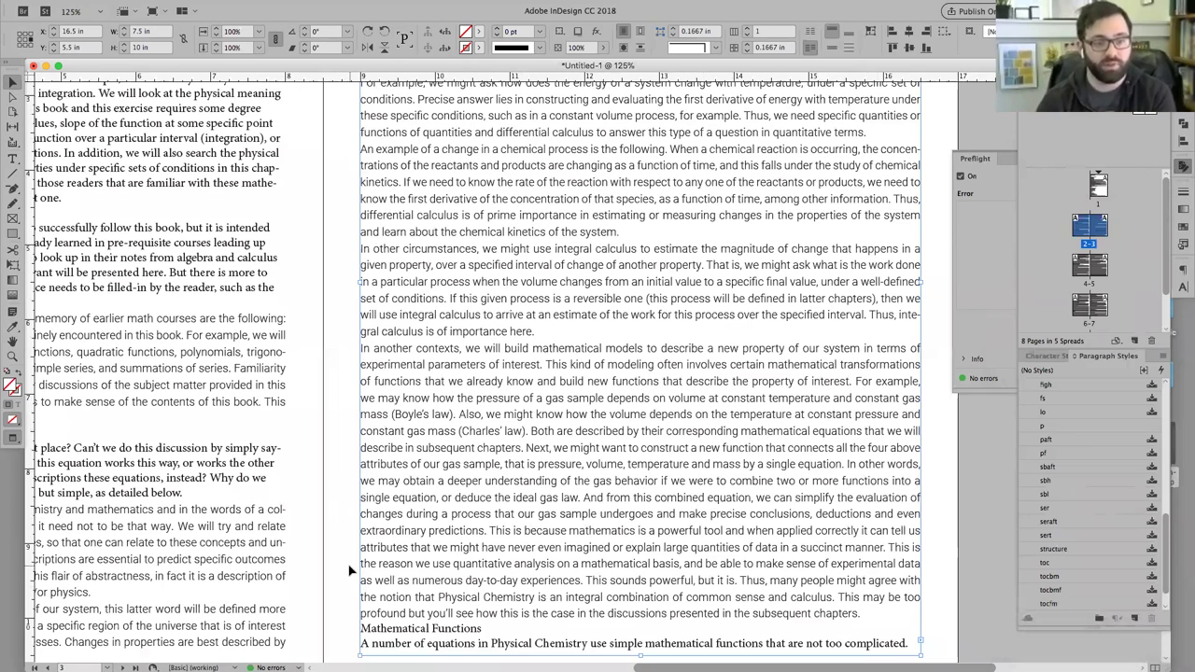
- Open the "p" style for editing again and bring up its indents and spacing settings
{"action": "right_click", "coordinate": [1056, 426]}
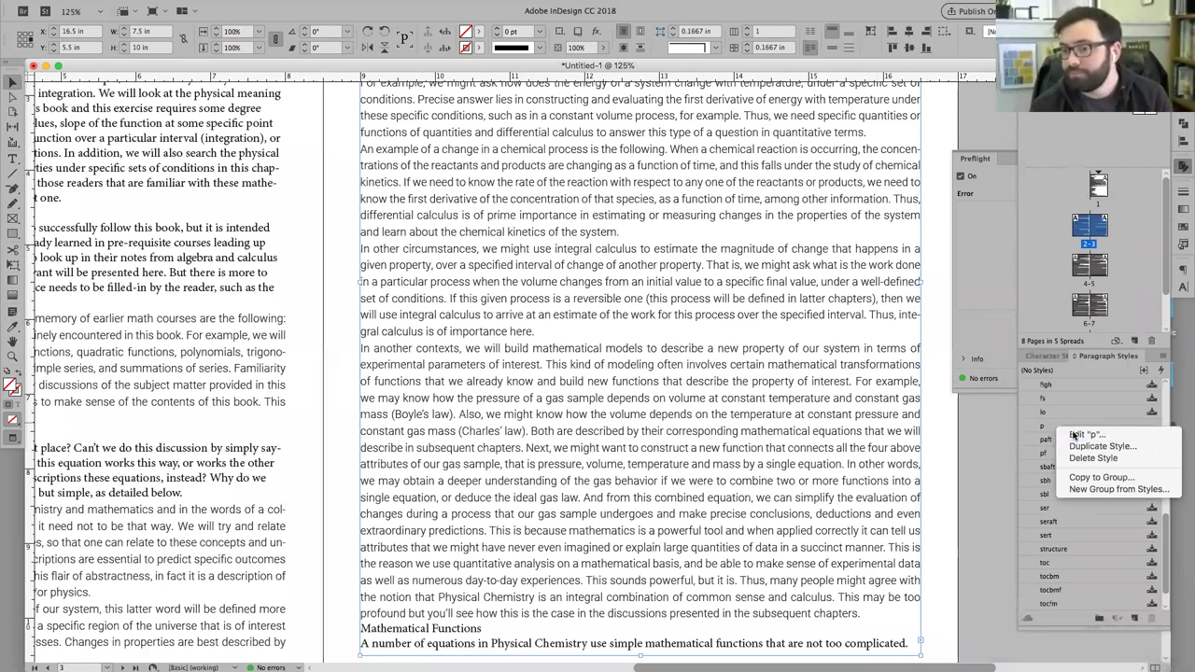
{"action": "left_click", "coordinate": [1076, 432]}
{"action": "left_click", "coordinate": [730, 150]}
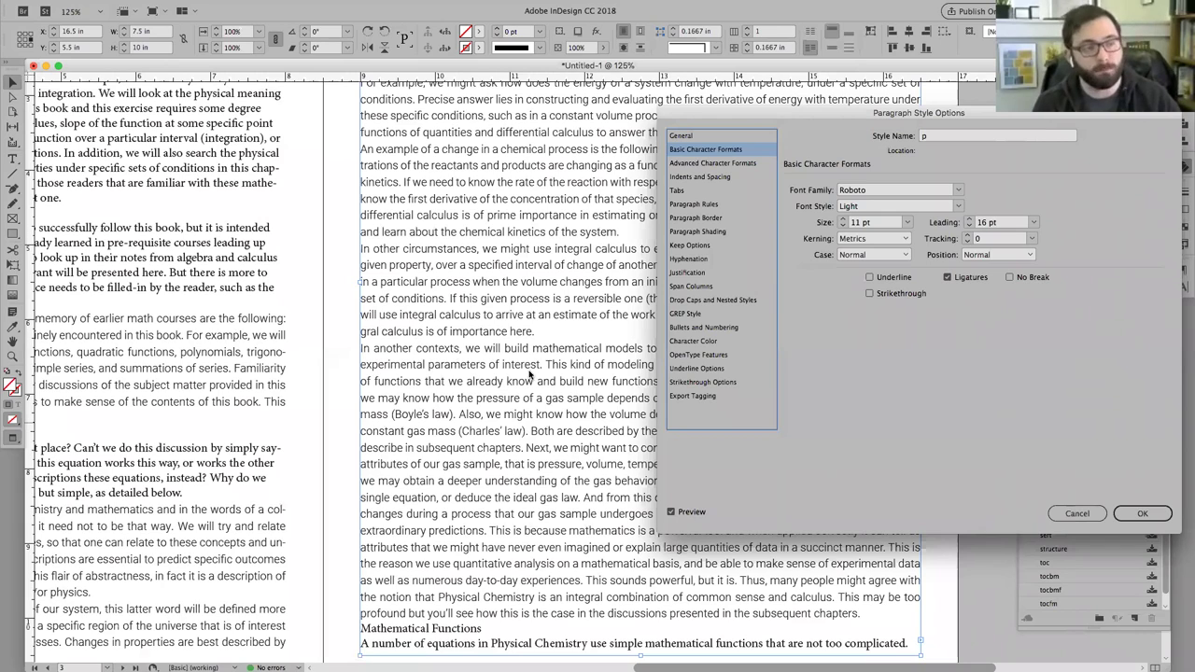
{"action": "left_click", "coordinate": [710, 176]}
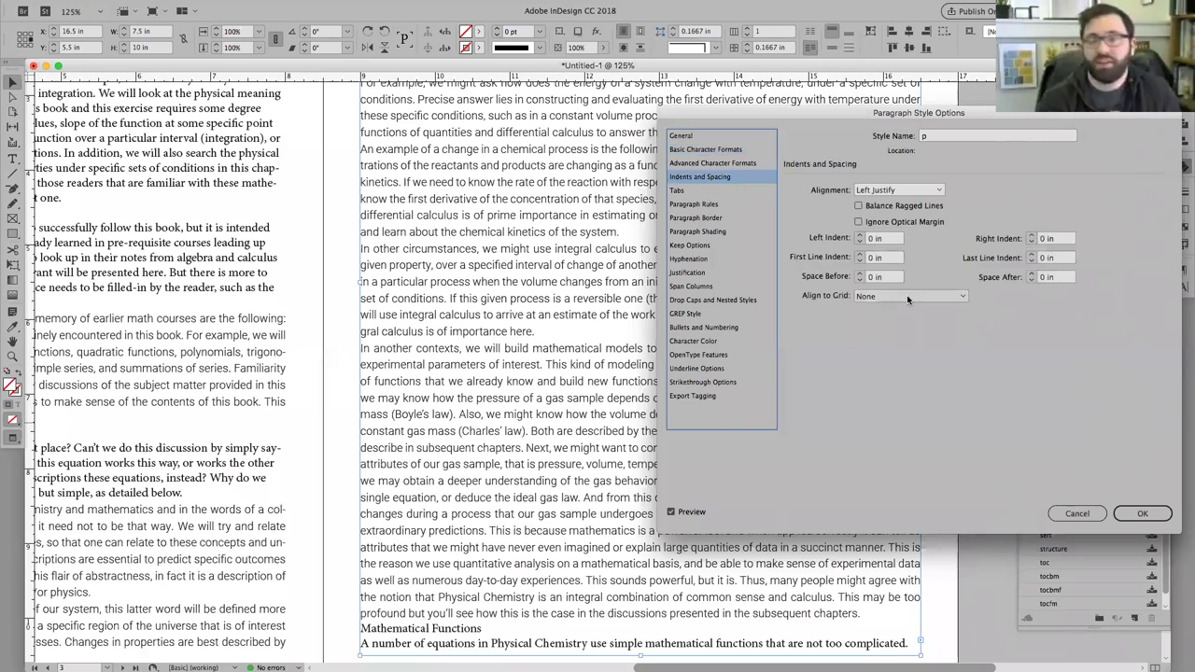
- Try a space before of p16 in the "p" style and return it to 0
{"action": "left_click", "coordinate": [883, 277]}
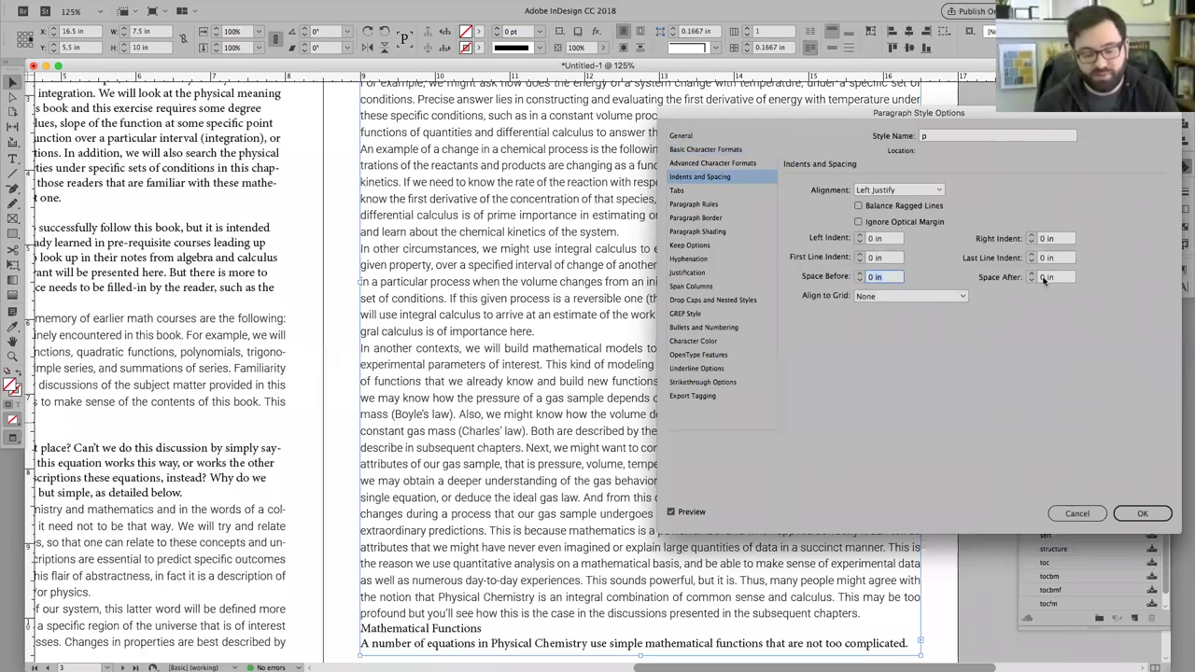
{"action": "type", "text": "p62"}
{"action": "key", "text": "BackSpace"}
{"action": "key", "text": "BackSpace"}
{"action": "type", "text": "16"}
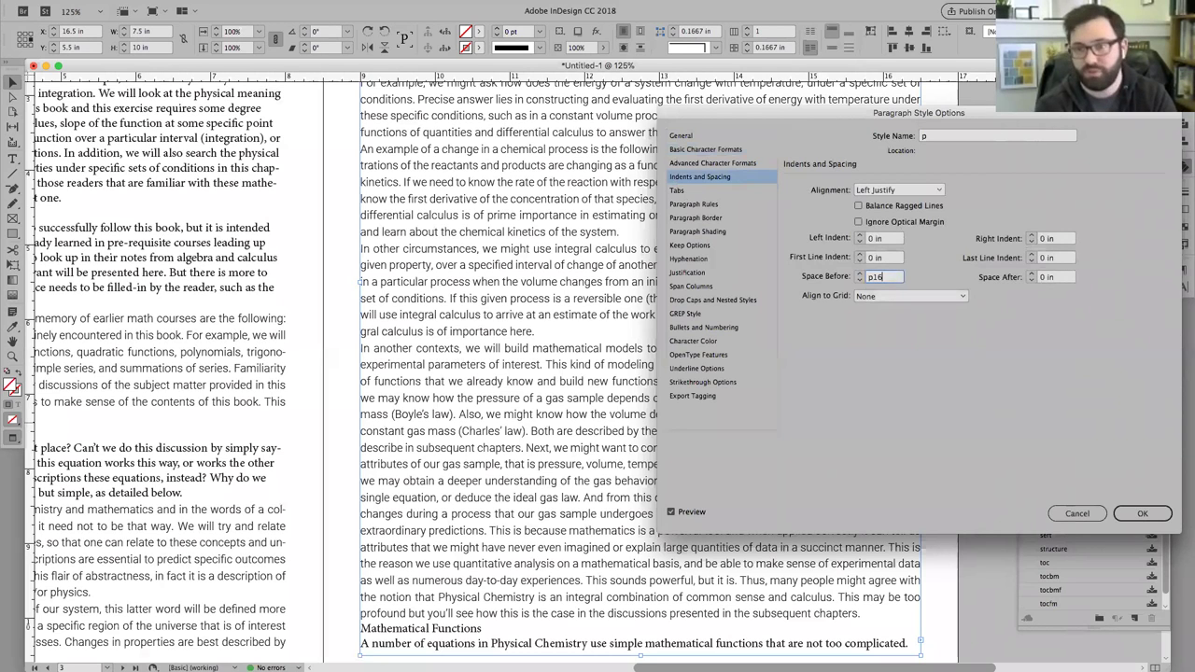
{"action": "key", "text": "Tab"}
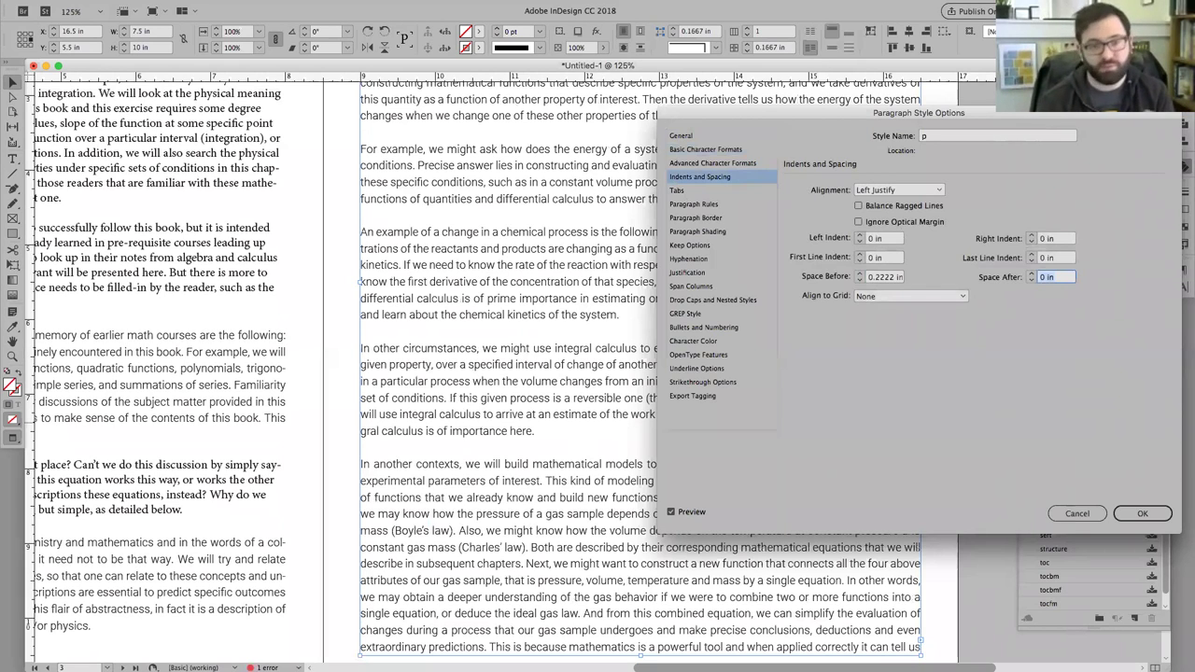
{"action": "left_click", "coordinate": [885, 277]}
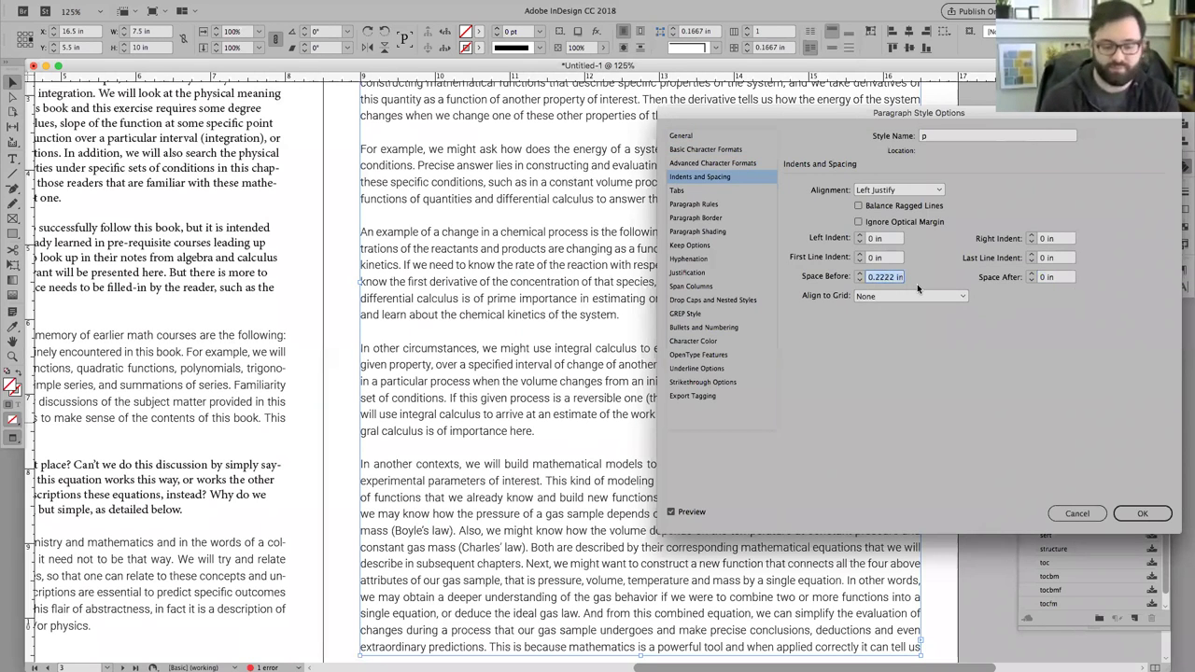
{"action": "type", "text": "0"}
{"action": "key", "text": "Tab"}
- Try a first line indent of 1p2 in the "p" style
{"action": "left_click", "coordinate": [885, 259]}
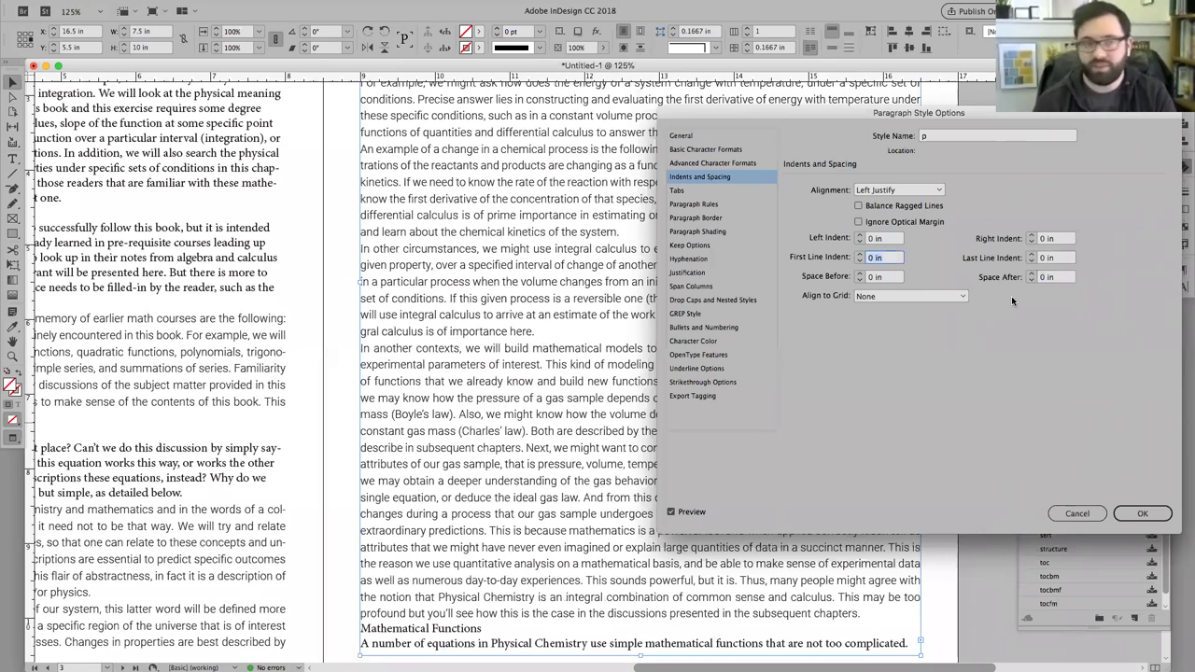
{"action": "type", "text": "1p2"}
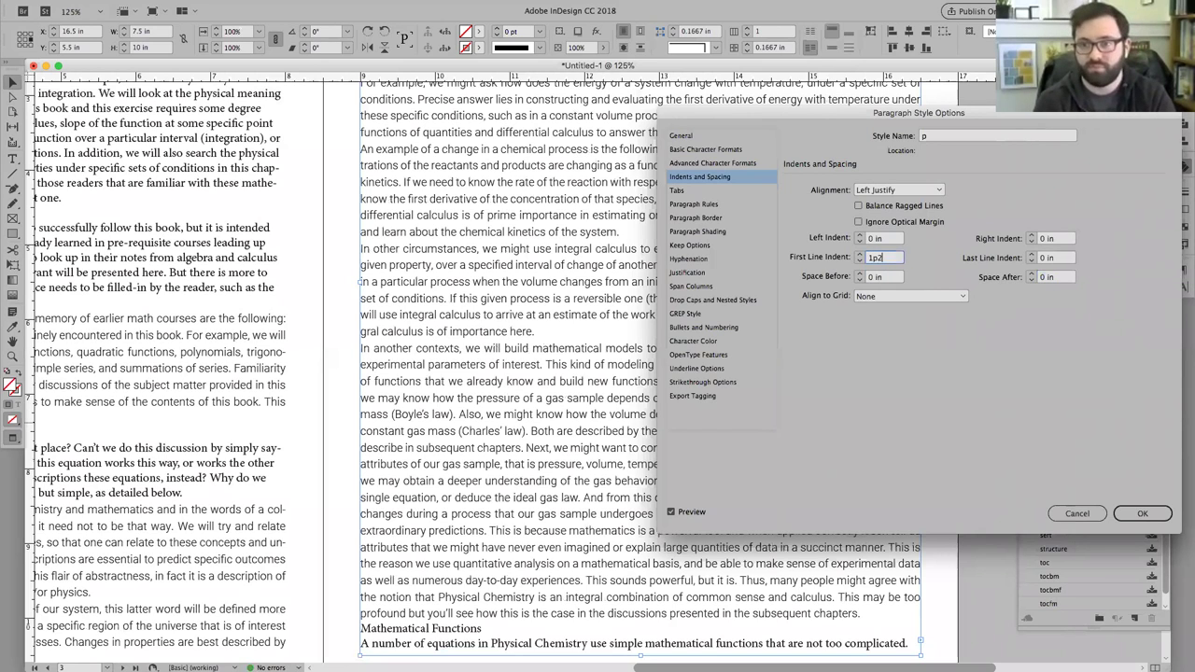
{"action": "key", "text": "Tab"}
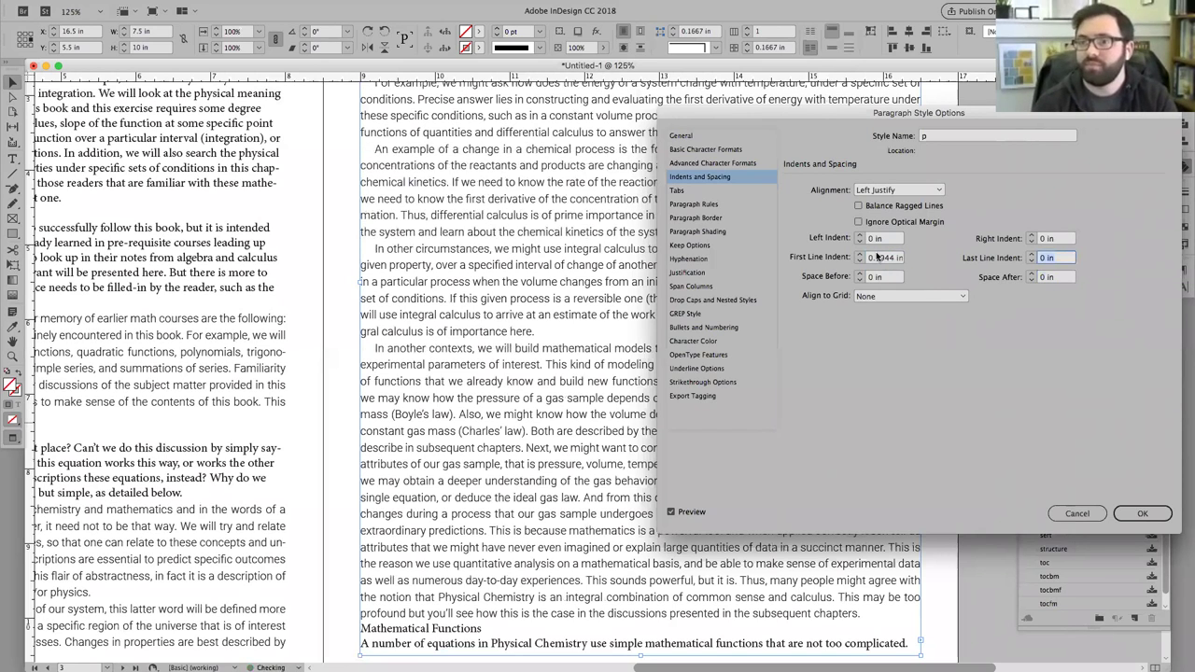
- Set the "p" style's first line indent to 0.25 in, apply the style changes and deselect the text frame
{"action": "left_click", "coordinate": [893, 258]}
{"action": "type", "text": "1p6"}
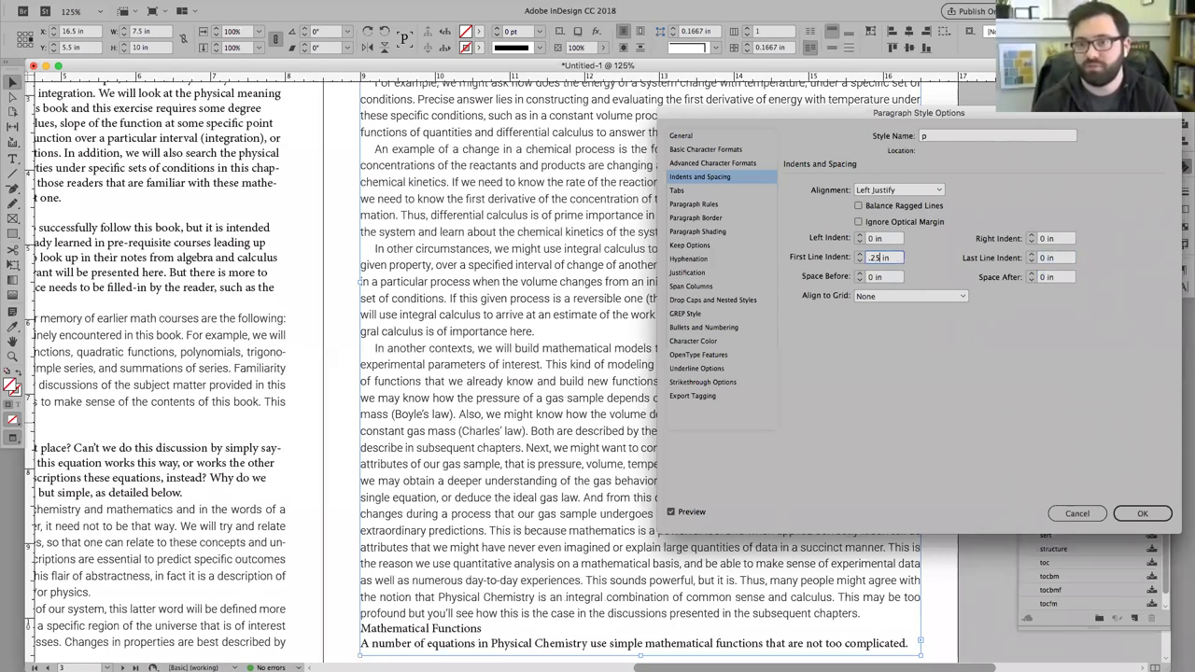
{"action": "key", "text": "Tab"}
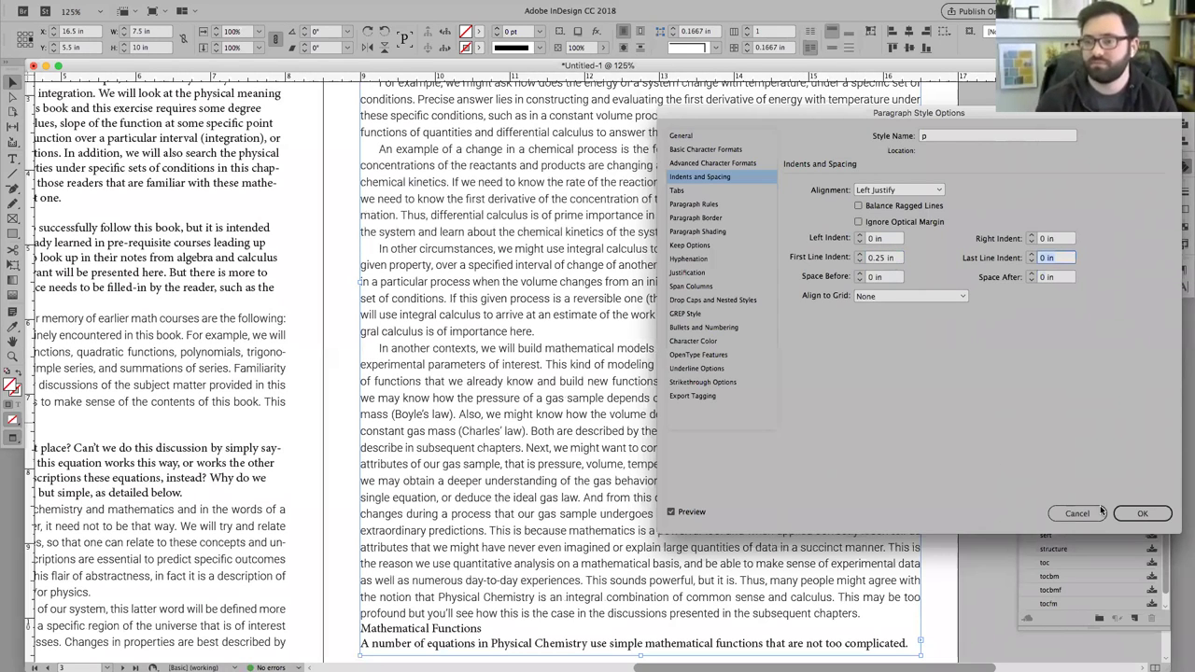
{"action": "left_click", "coordinate": [1143, 514]}
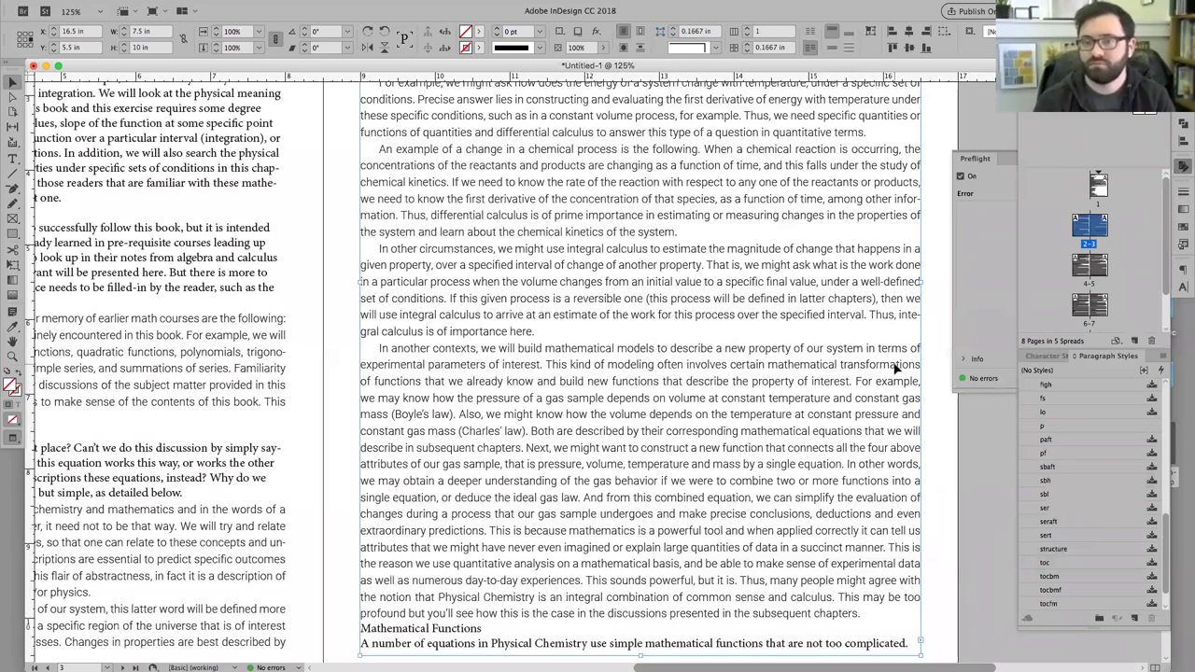
{"action": "left_click", "coordinate": [933, 325]}
{"action": "scroll", "coordinate": [933, 325], "scroll_direction": "up", "scroll_amount": 2}
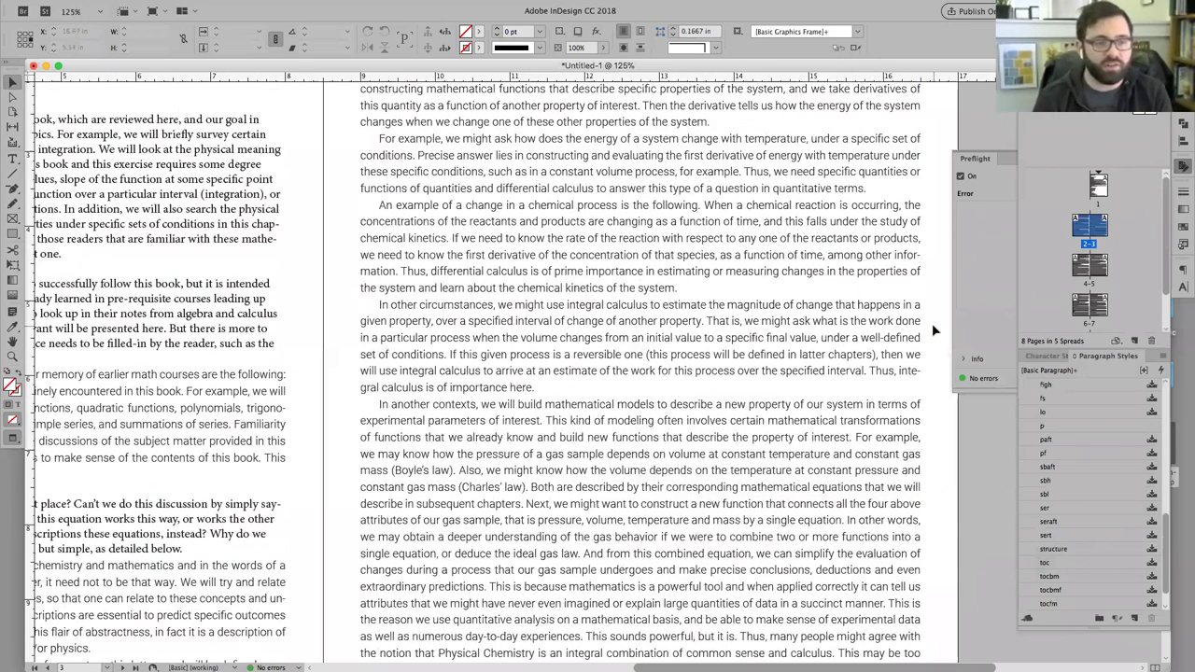
- Open the "p" style for editing again and turn on Keep Lines Together in its keep options
{"action": "right_click", "coordinate": [1064, 425]}
{"action": "left_click", "coordinate": [1041, 441]}
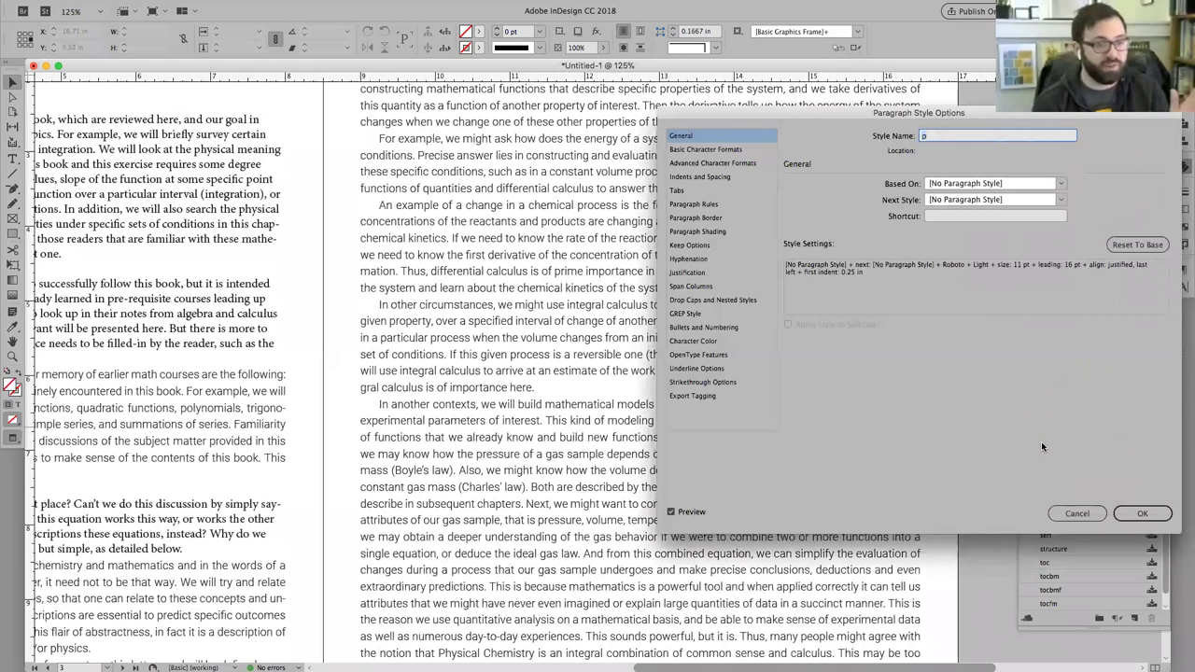
{"action": "left_click_drag", "start_coordinate": [798, 109], "coordinate": [784, 134]}
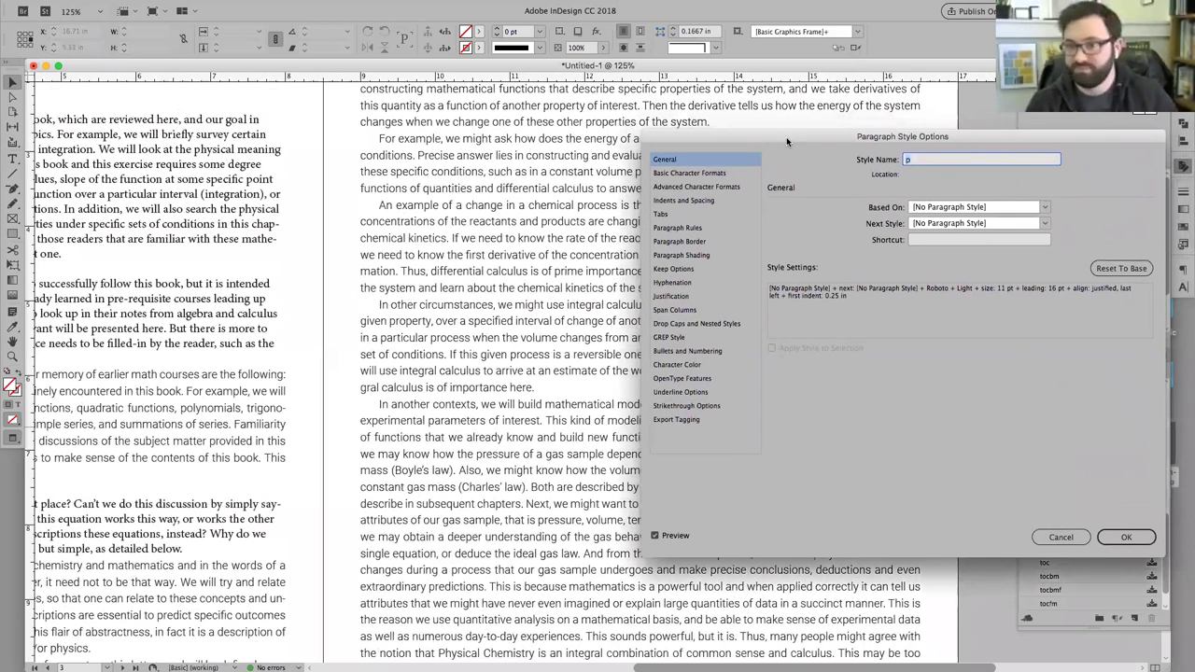
{"action": "left_click", "coordinate": [702, 230]}
{"action": "left_click", "coordinate": [694, 271]}
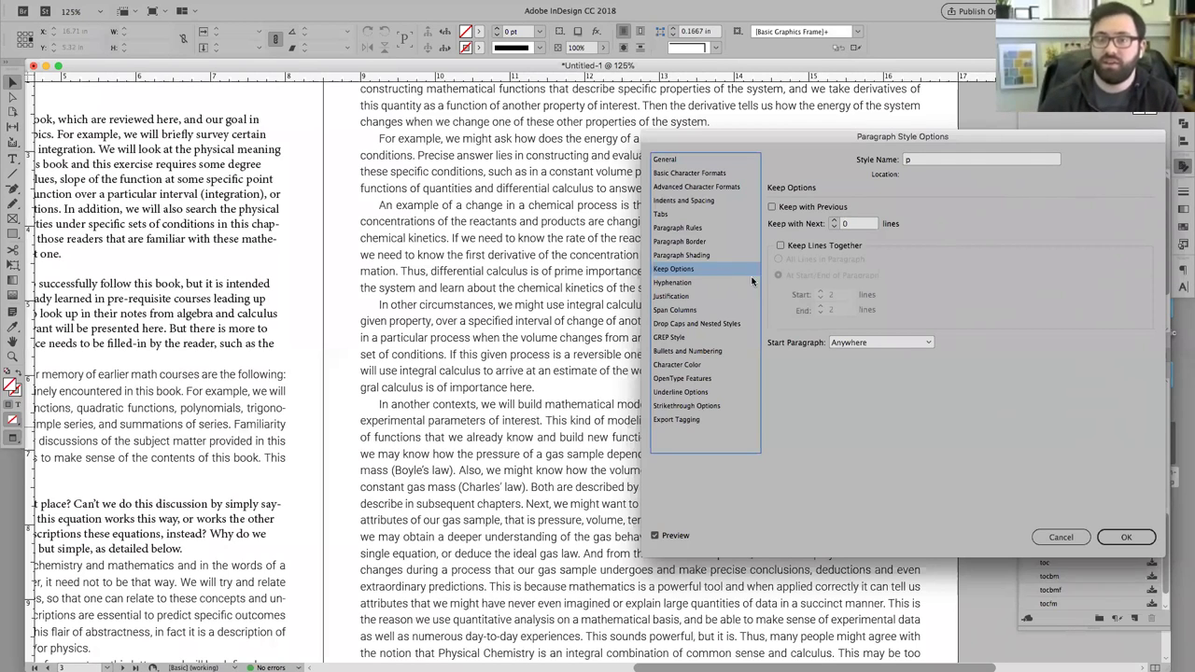
{"action": "left_click", "coordinate": [786, 247]}
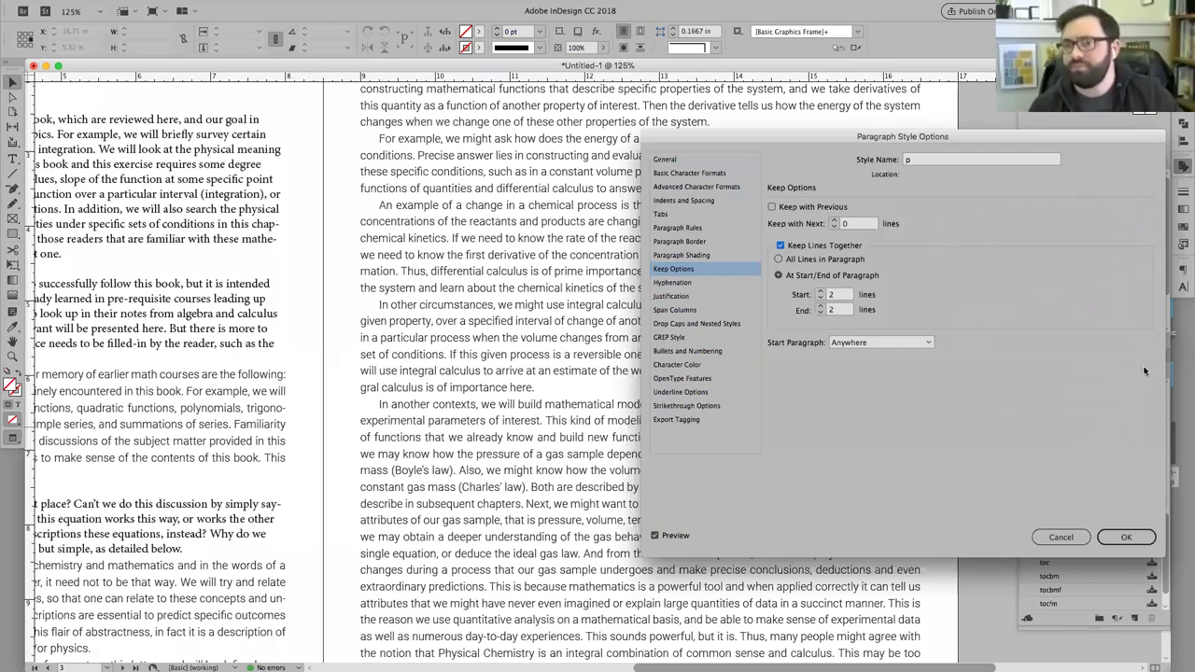
- Set the "p" style's hyphenation to words of at least 6 letters, after first 3, before last 3, and a limit of 2 hyphens
{"action": "left_click", "coordinate": [694, 283]}
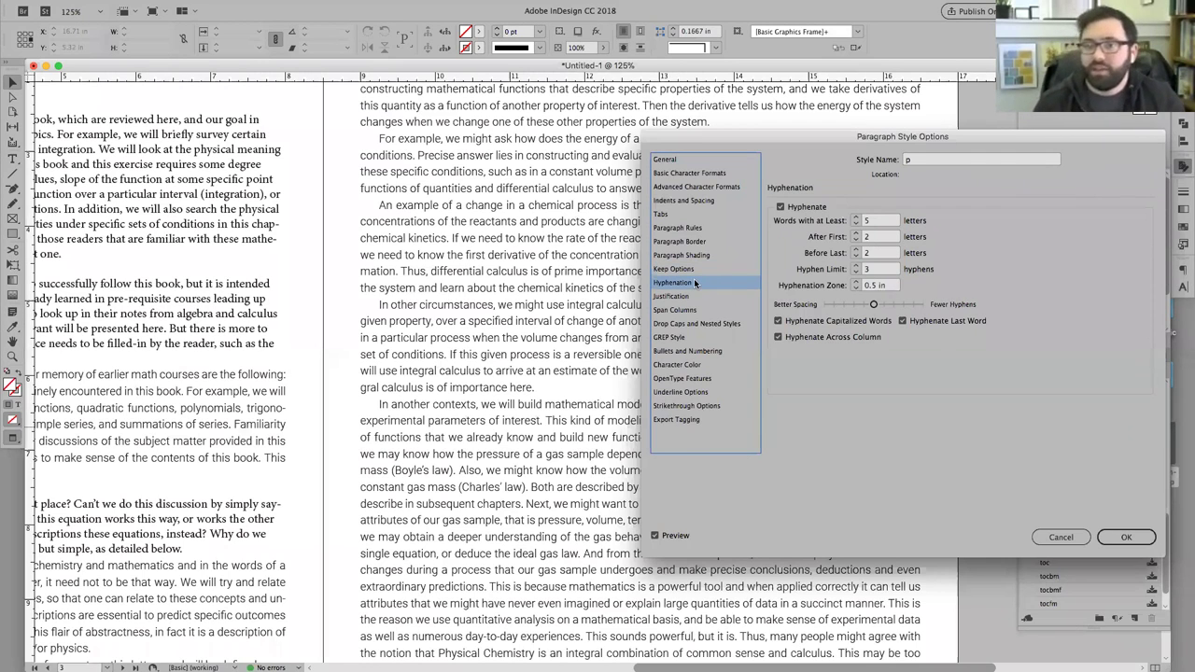
{"action": "left_click", "coordinate": [856, 217]}
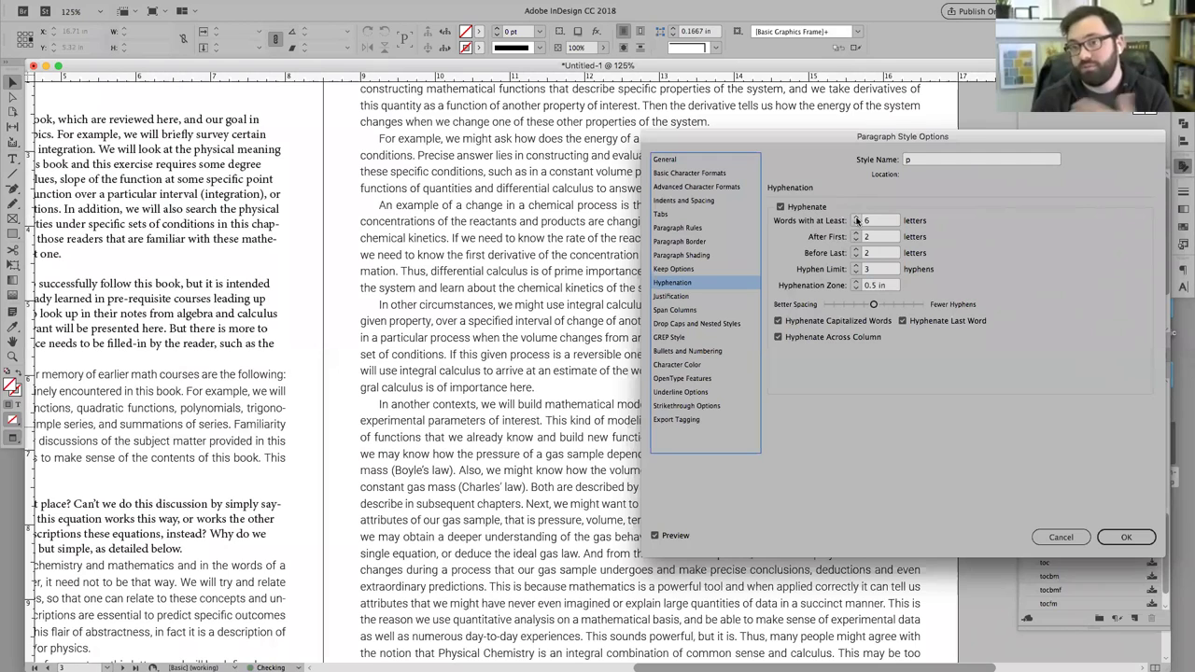
{"action": "left_click", "coordinate": [856, 235]}
{"action": "left_click", "coordinate": [856, 250]}
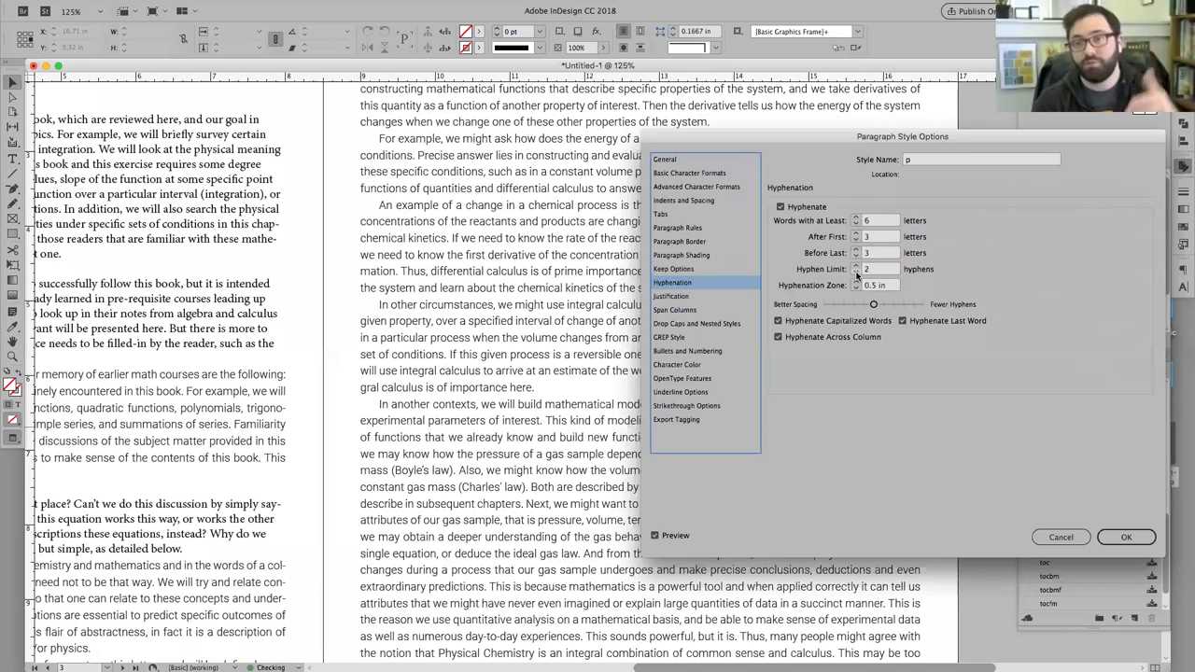
{"action": "left_click", "coordinate": [857, 273]}
- Turn off hyphenation across columns in the "p" style and apply the style changes
{"action": "left_click_drag", "start_coordinate": [813, 138], "coordinate": [791, 139]}
{"action": "left_click_drag", "start_coordinate": [1144, 247], "coordinate": [773, 232]}
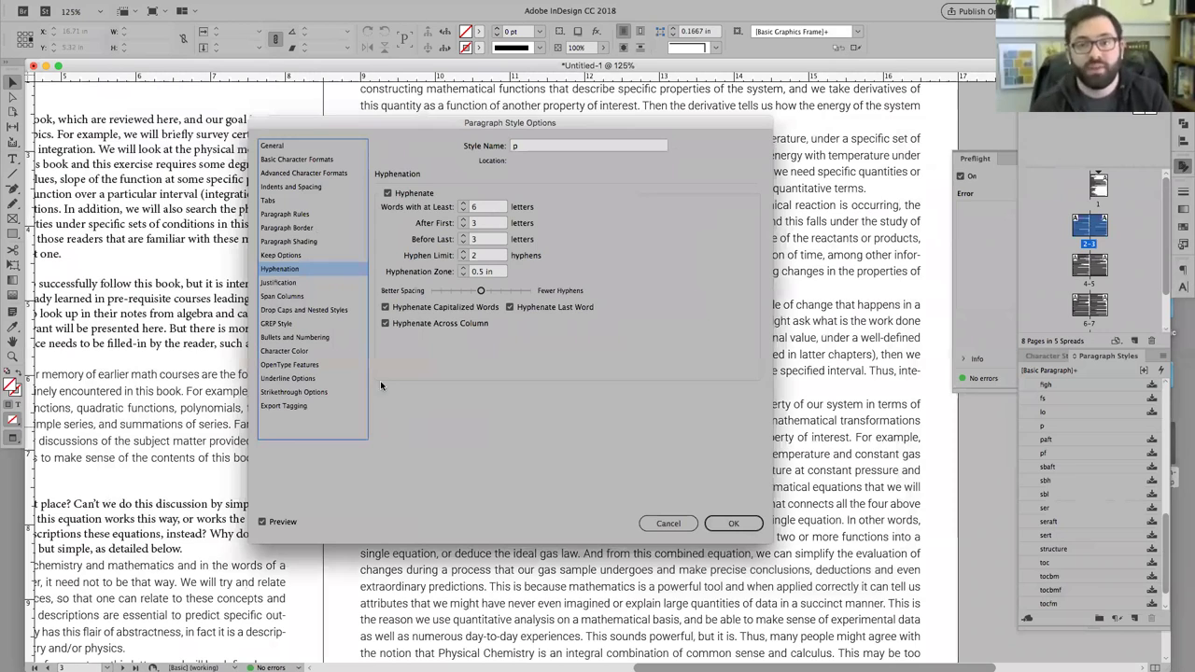
{"action": "left_click", "coordinate": [445, 325]}
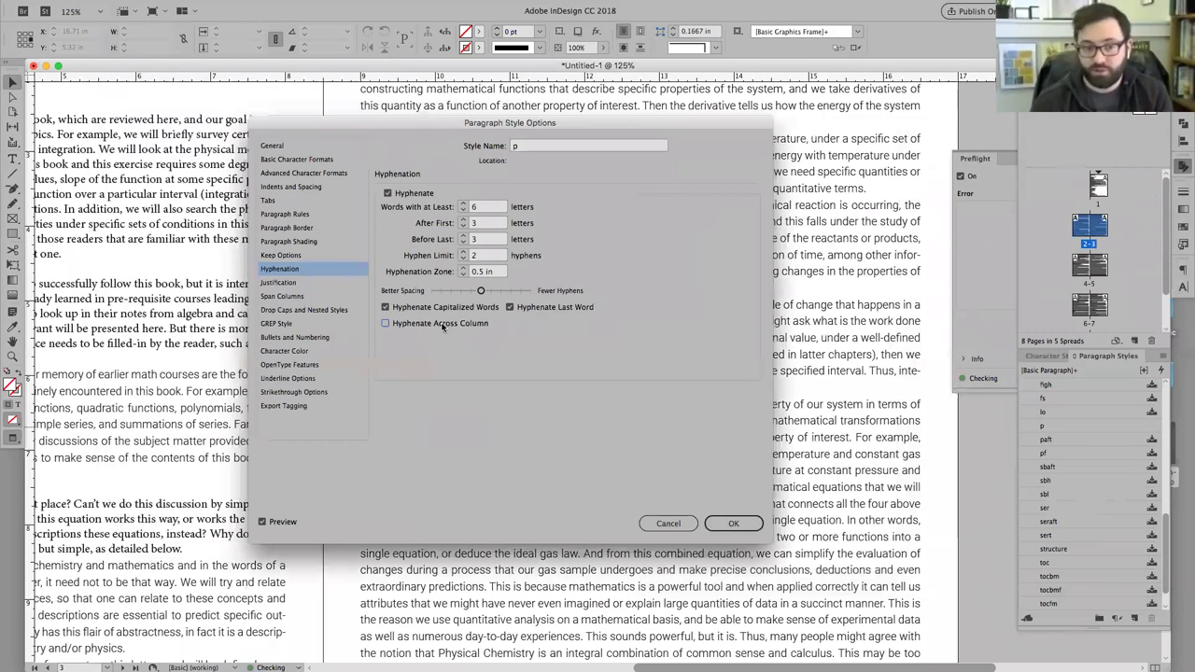
{"action": "left_click", "coordinate": [510, 307]}
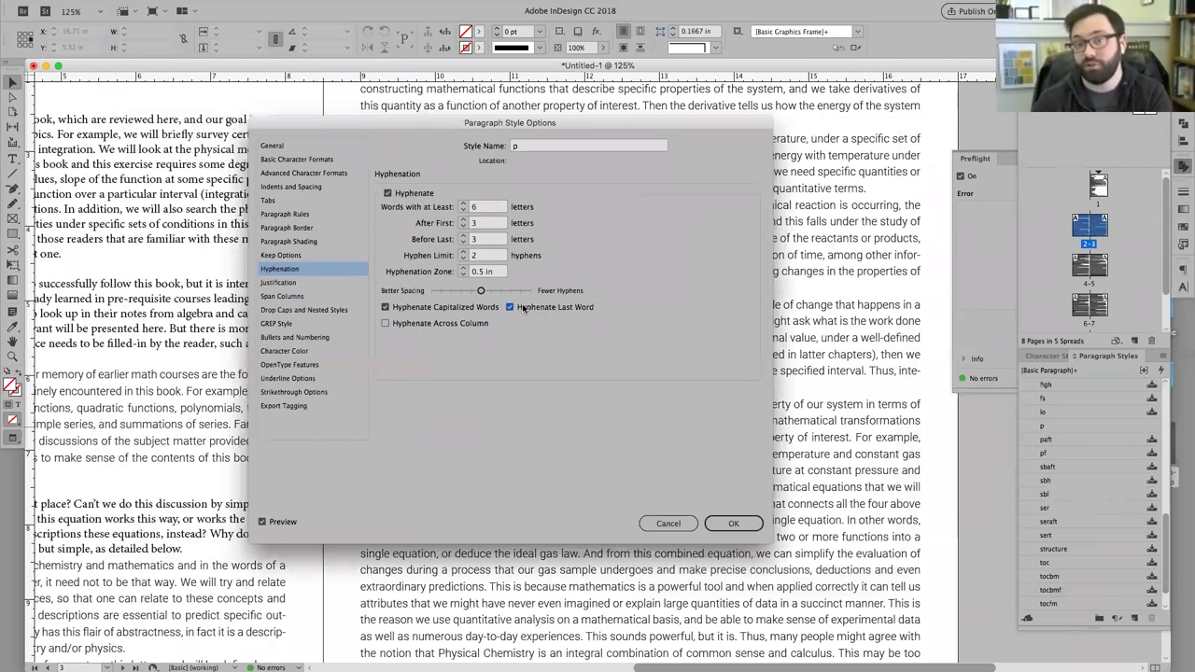
{"action": "left_click", "coordinate": [734, 523]}
- Reopen the "p" style at its justification settings and move the dialog aside from the text
{"action": "scroll", "coordinate": [301, 372], "scroll_direction": "down", "scroll_amount": 3}
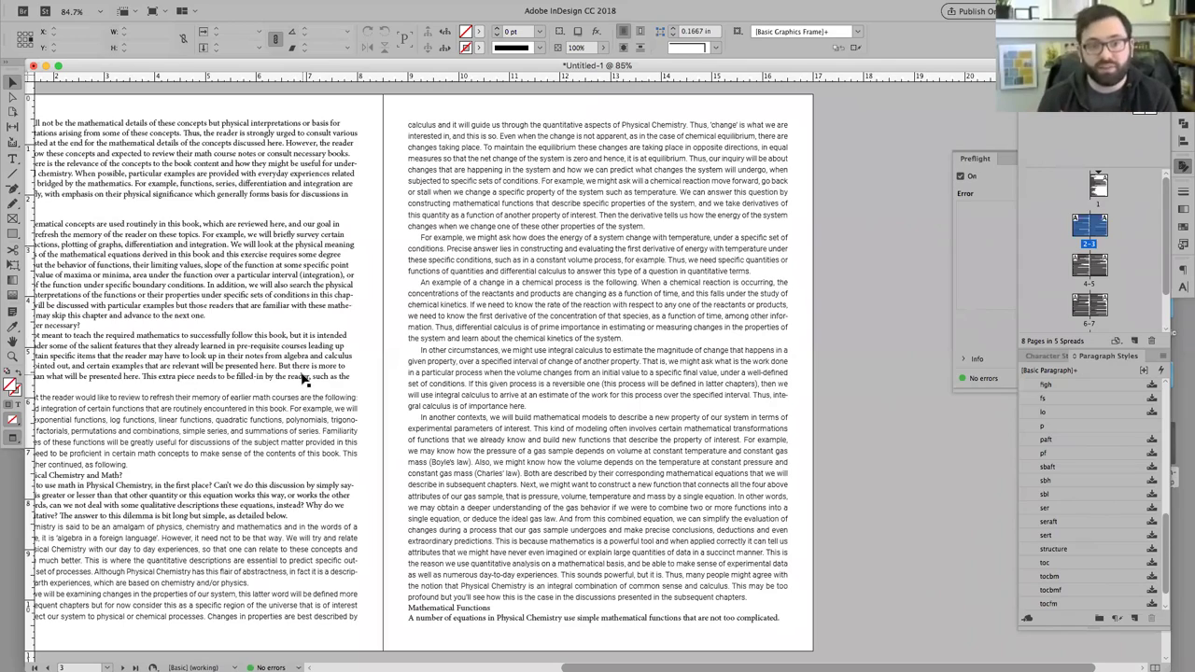
{"action": "key", "text": "super+equal"}
{"action": "key", "text": "super+equal"}
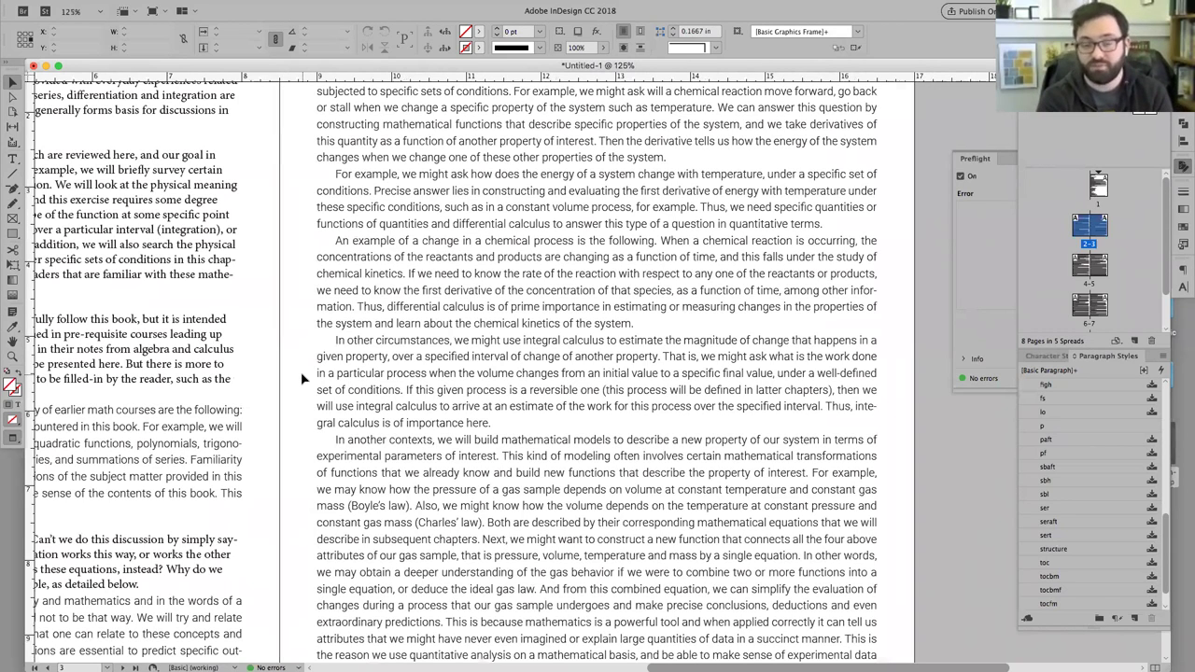
{"action": "right_click", "coordinate": [1051, 431]}
{"action": "left_click", "coordinate": [1071, 441]}
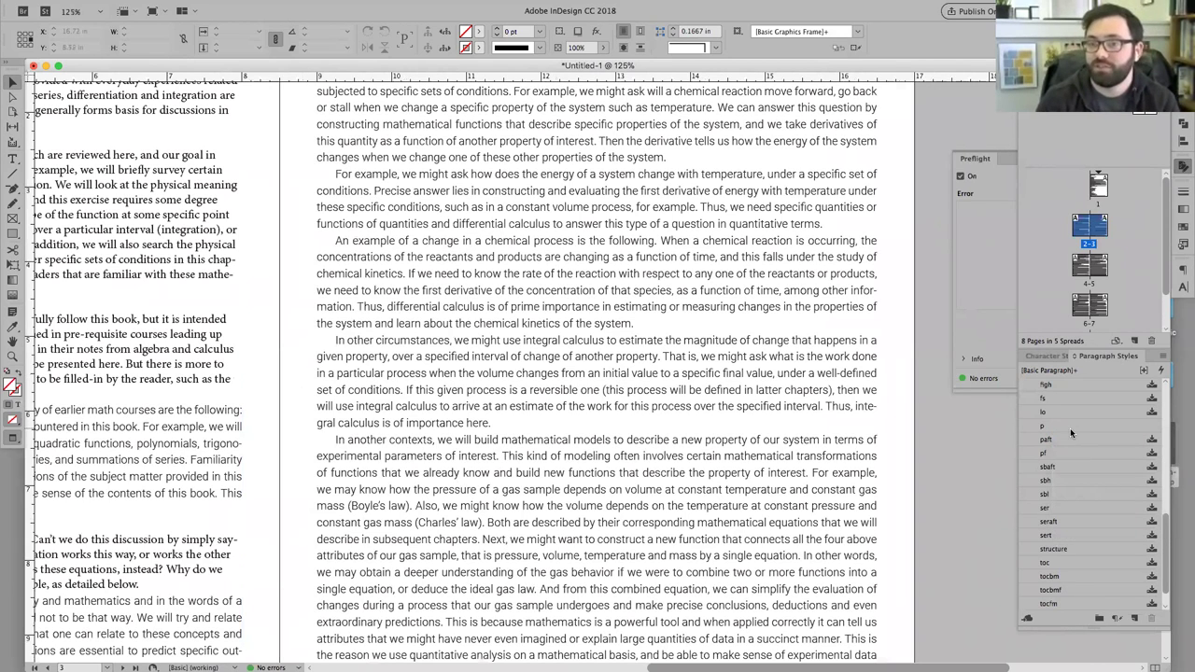
{"action": "left_click", "coordinate": [289, 282]}
{"action": "left_click_drag", "start_coordinate": [416, 131], "coordinate": [718, 155]}
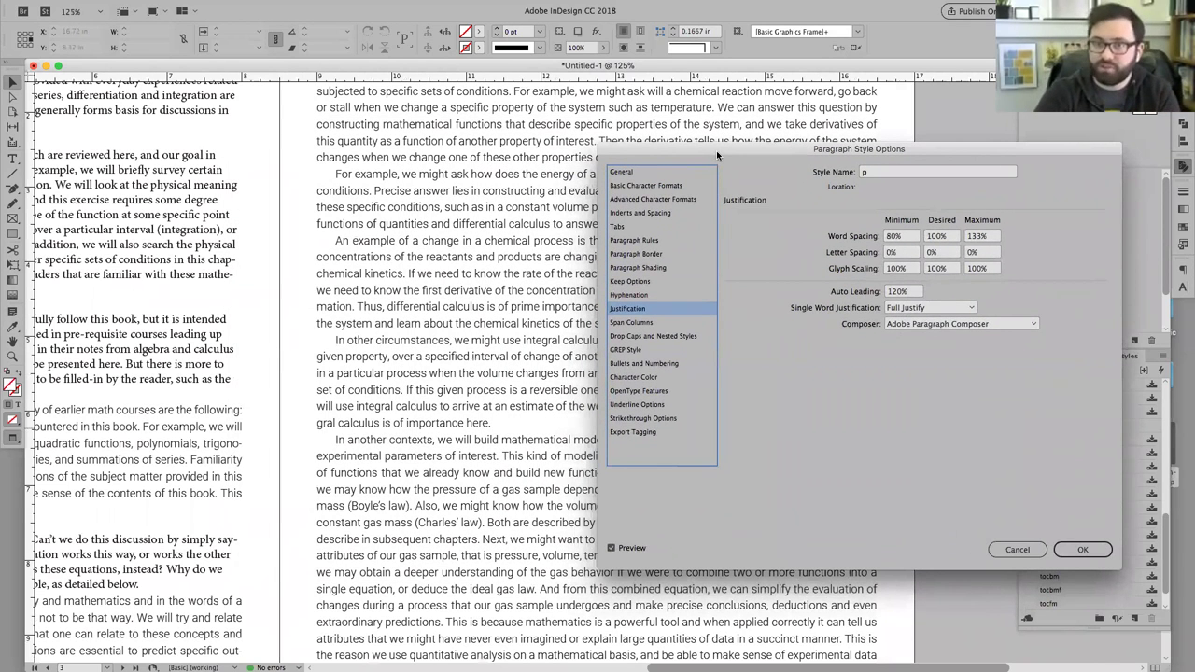
- Set the "p" style's letter spacing to -2% minimum and 2% maximum, and apply the style changes
{"action": "left_click", "coordinate": [903, 254]}
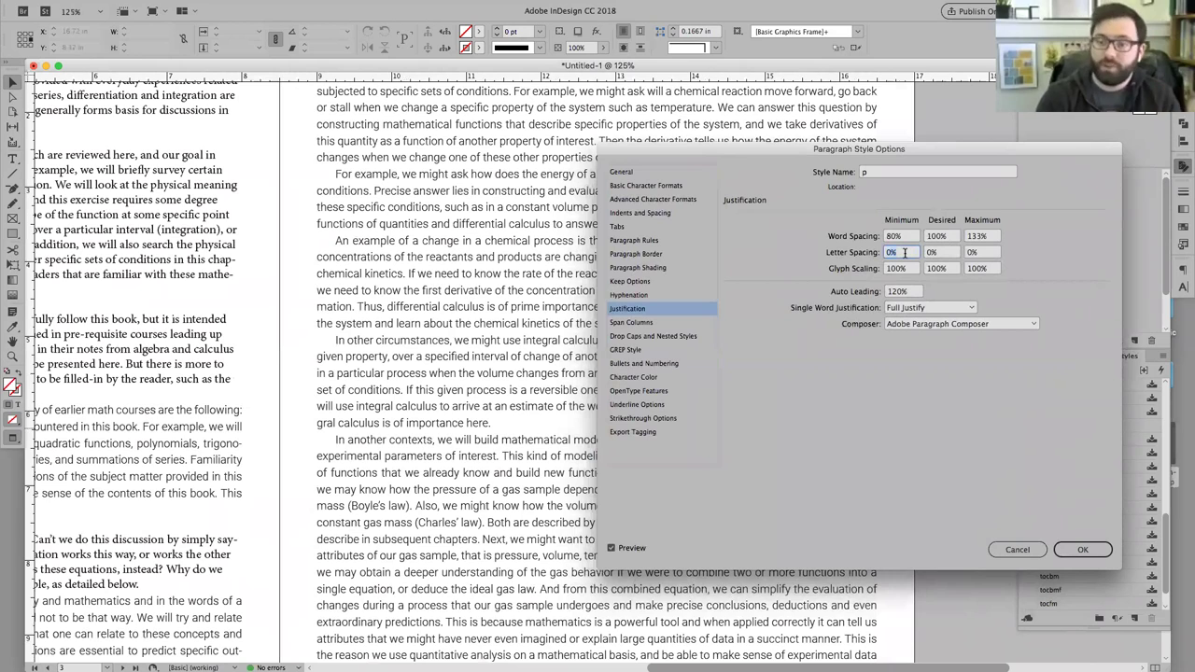
{"action": "type", "text": "-2"}
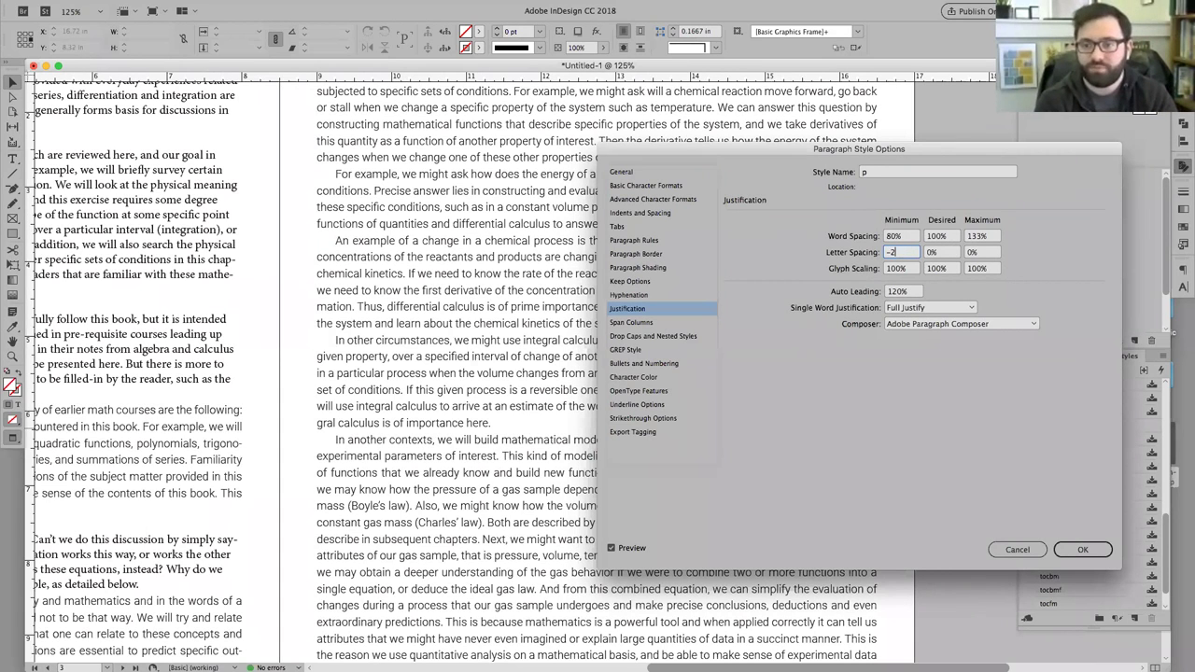
{"action": "key", "text": "Tab"}
{"action": "key", "text": "Tab"}
{"action": "key", "text": "Tab"}
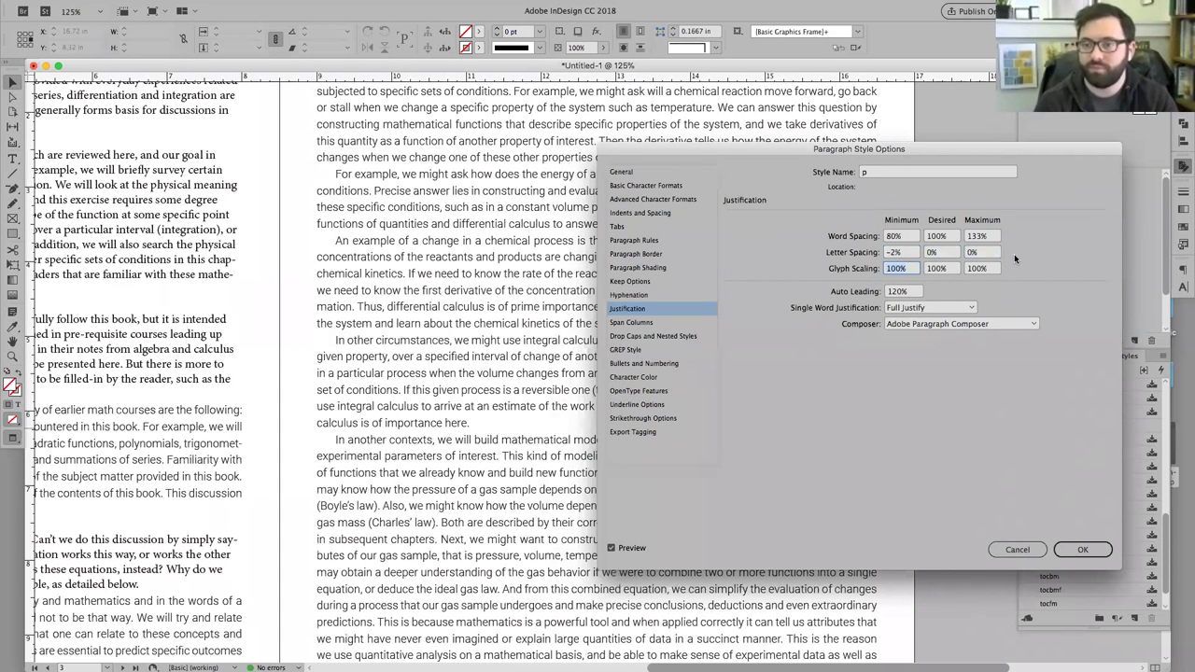
{"action": "double_click", "coordinate": [981, 255]}
{"action": "type", "text": "2"}
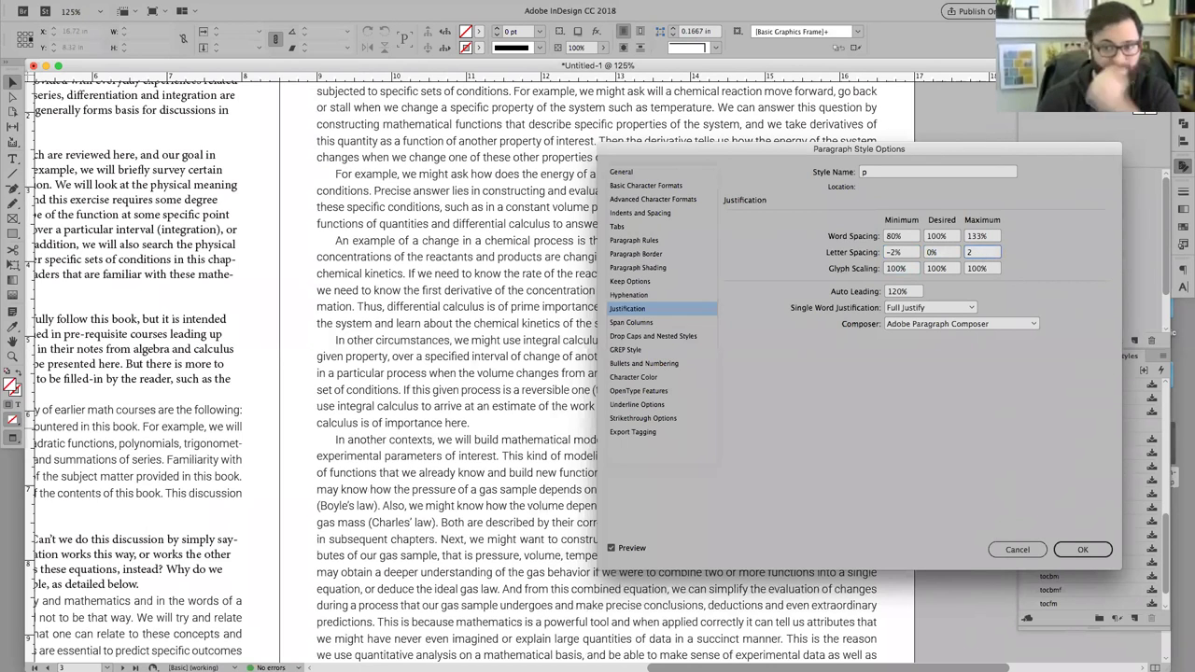
{"action": "key", "text": "Return"}
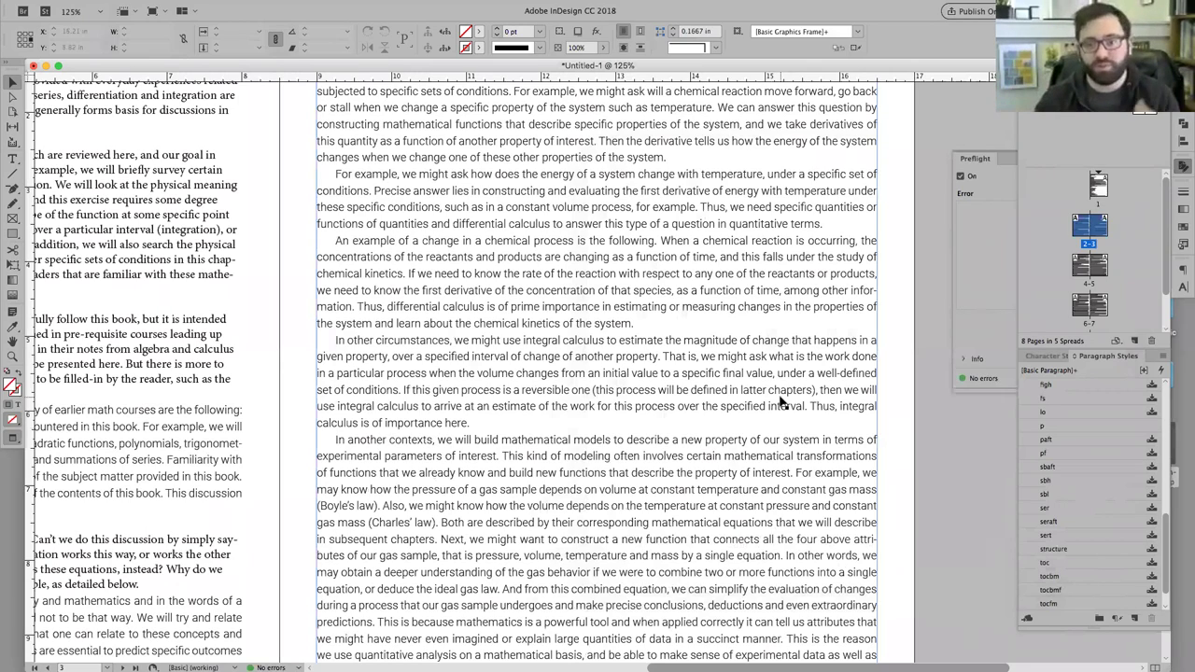
- Set the tracking of the paragraph beginning "An example of a change in a chemical process" to 200
{"action": "key", "text": "super+minus"}
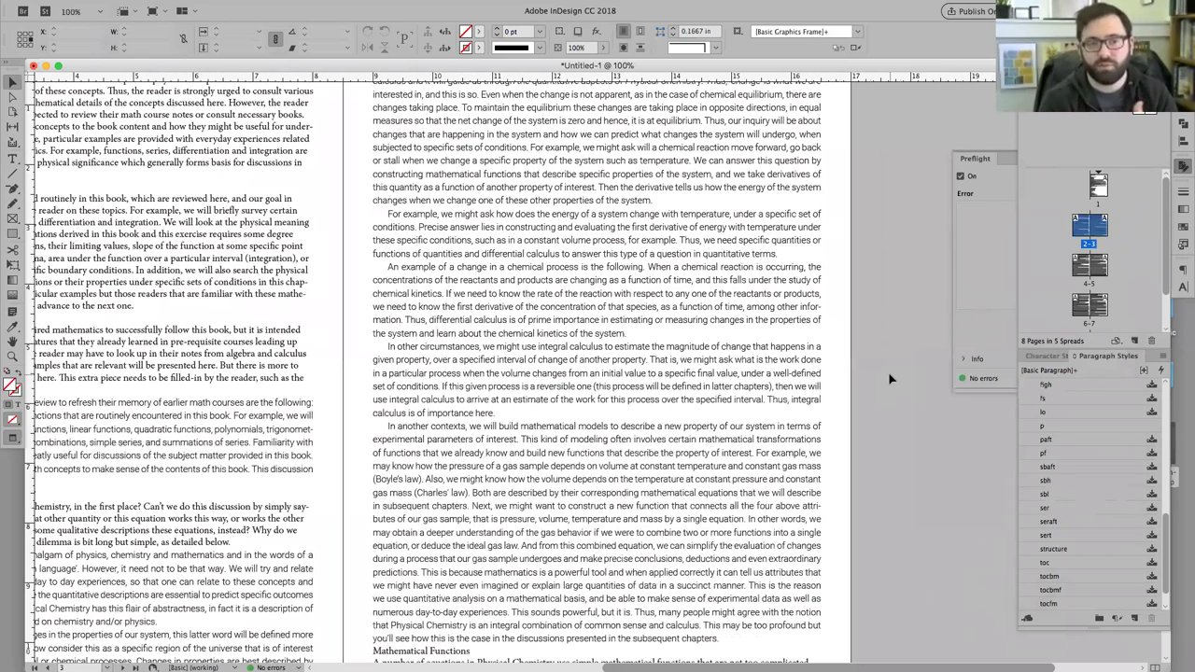
{"action": "key", "text": "super+minus"}
{"action": "key", "text": "super+minus"}
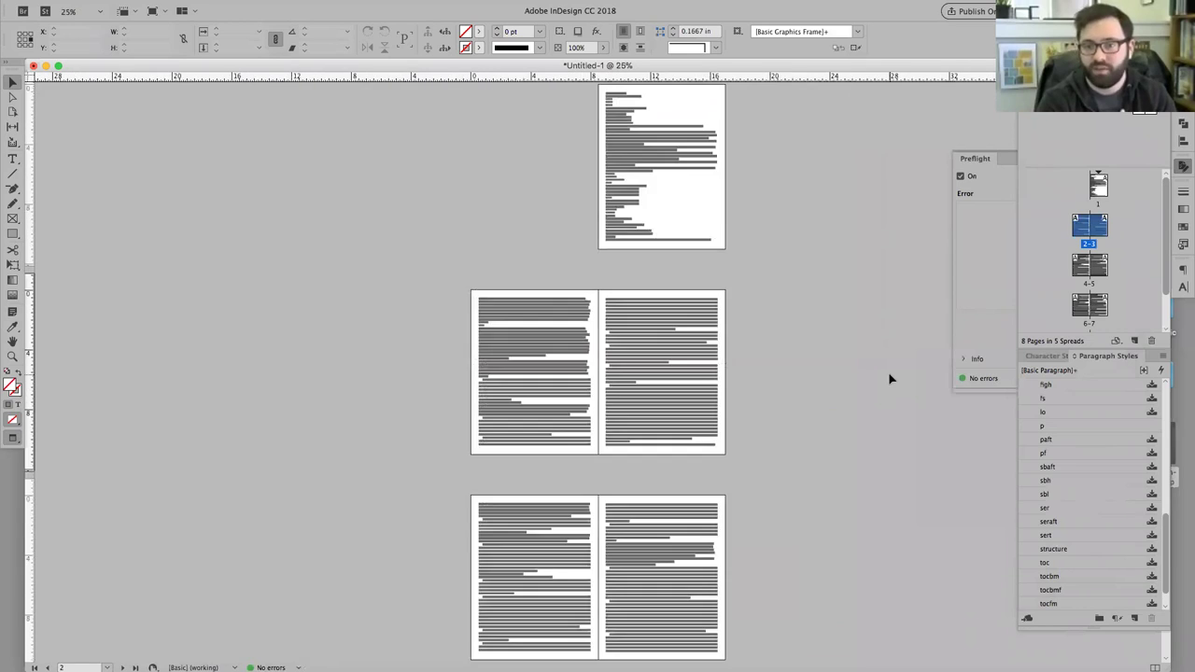
{"action": "key", "text": "super+equal"}
{"action": "key", "text": "super+equal"}
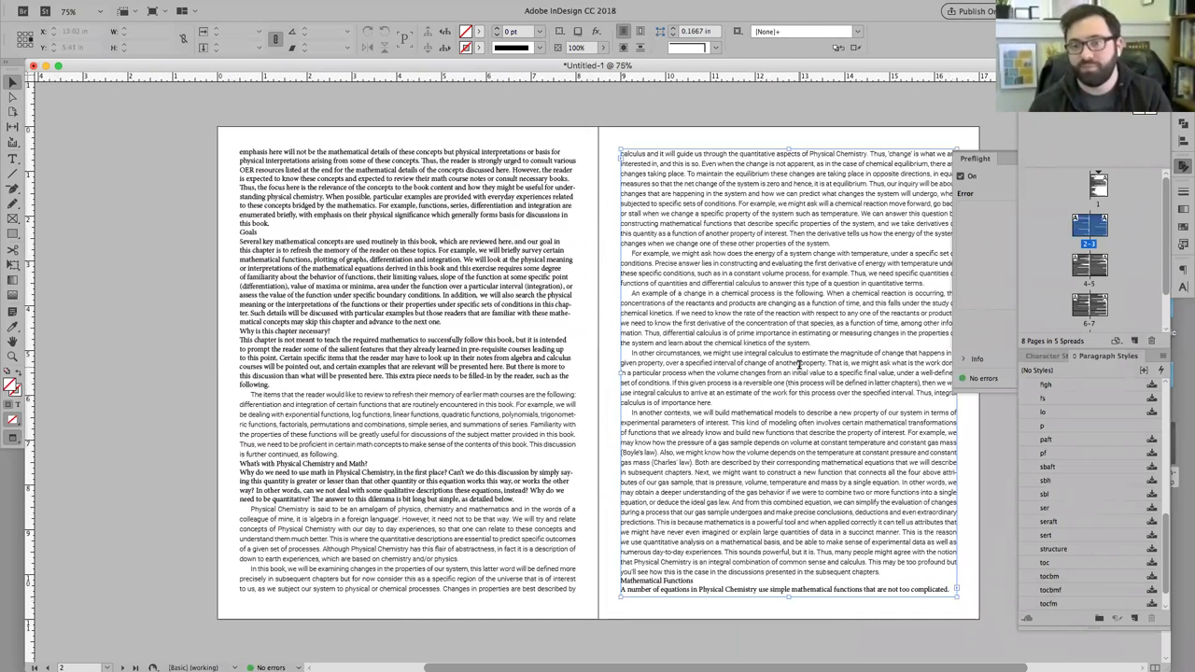
{"action": "double_click", "coordinate": [892, 381]}
{"action": "triple_click", "coordinate": [892, 381]}
{"action": "left_click", "coordinate": [737, 339]}
{"action": "triple_click", "coordinate": [737, 336]}
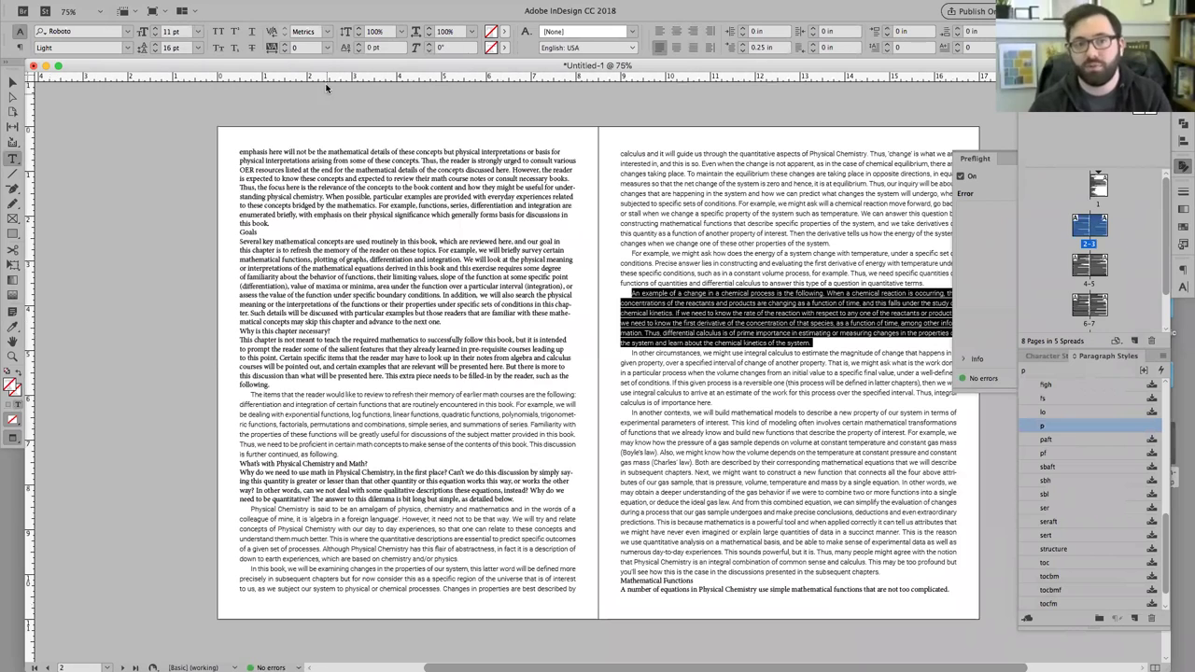
{"action": "left_click", "coordinate": [326, 48]}
{"action": "left_click", "coordinate": [311, 239]}
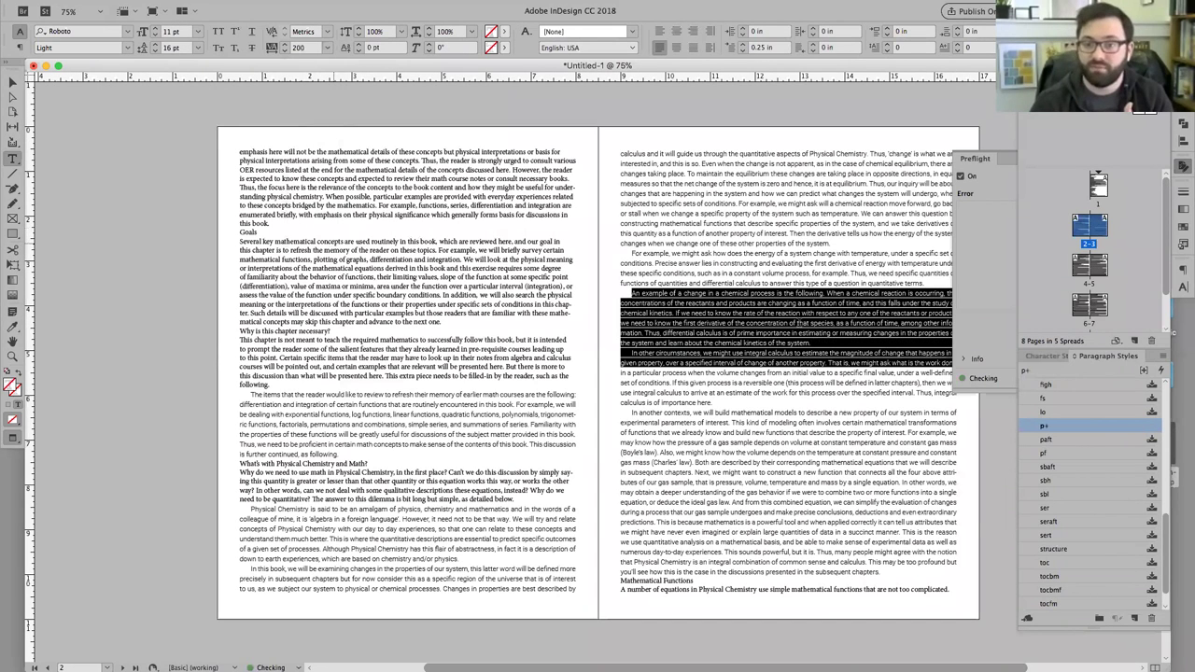
- Set the tracking of the paragraph beginning "For example, we might ask how" to -50 and deselect the text
{"action": "triple_click", "coordinate": [737, 259]}
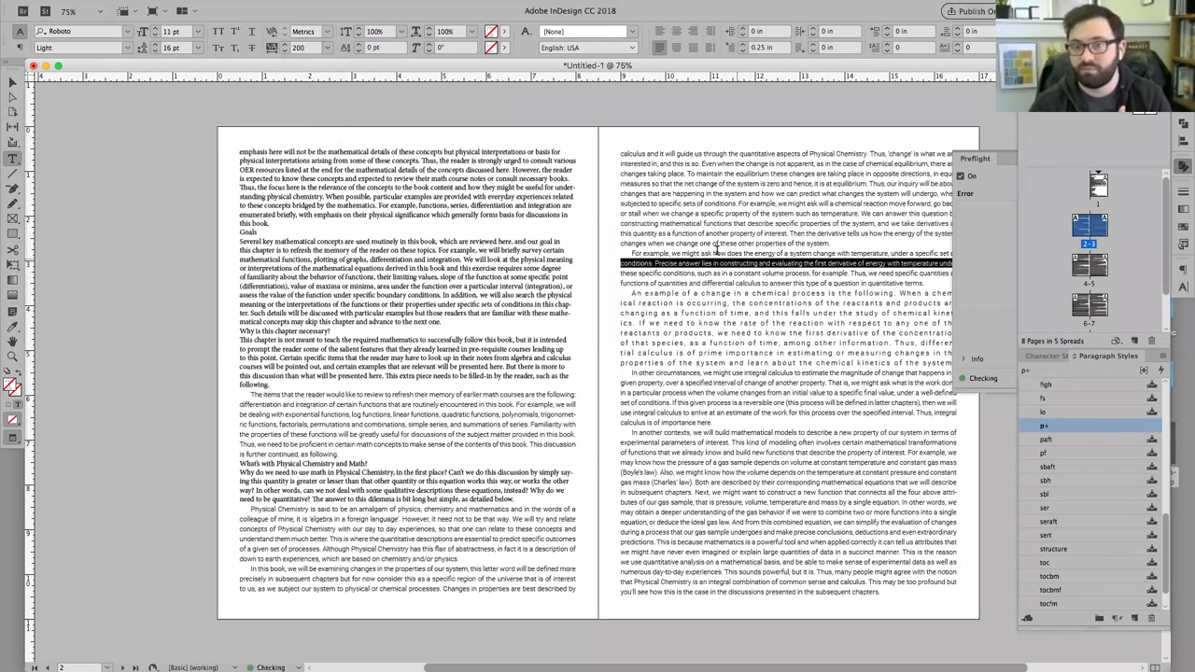
{"action": "triple_click", "coordinate": [800, 275]}
{"action": "left_click", "coordinate": [325, 49]}
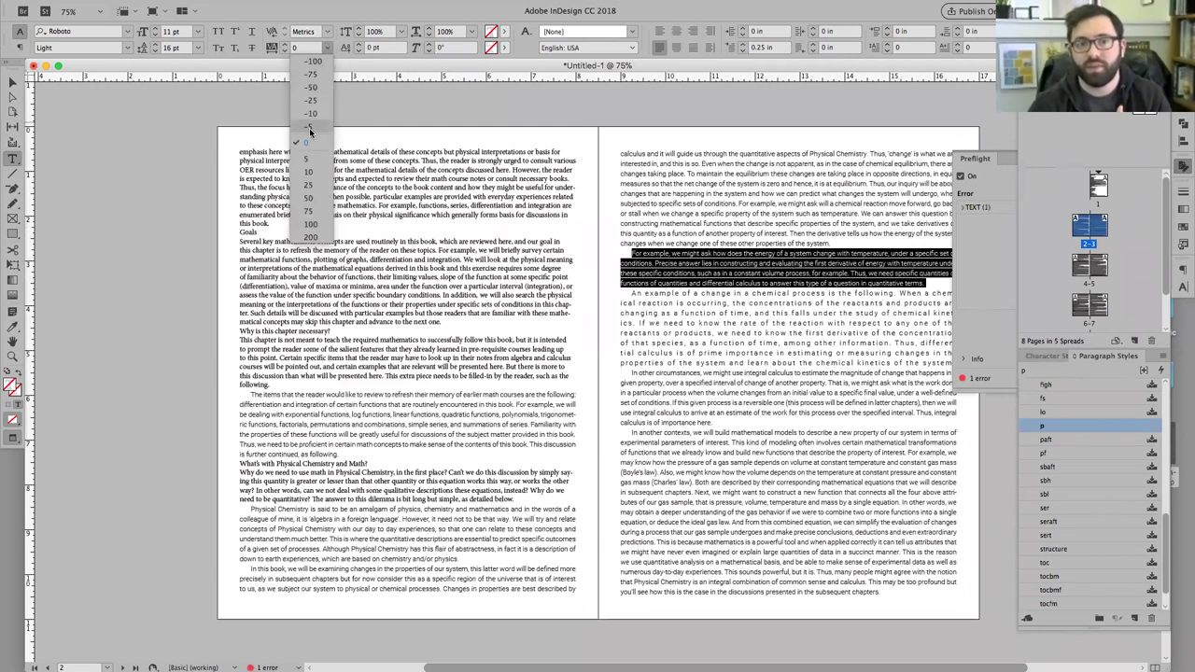
{"action": "left_click", "coordinate": [311, 99]}
{"action": "left_click", "coordinate": [645, 126]}
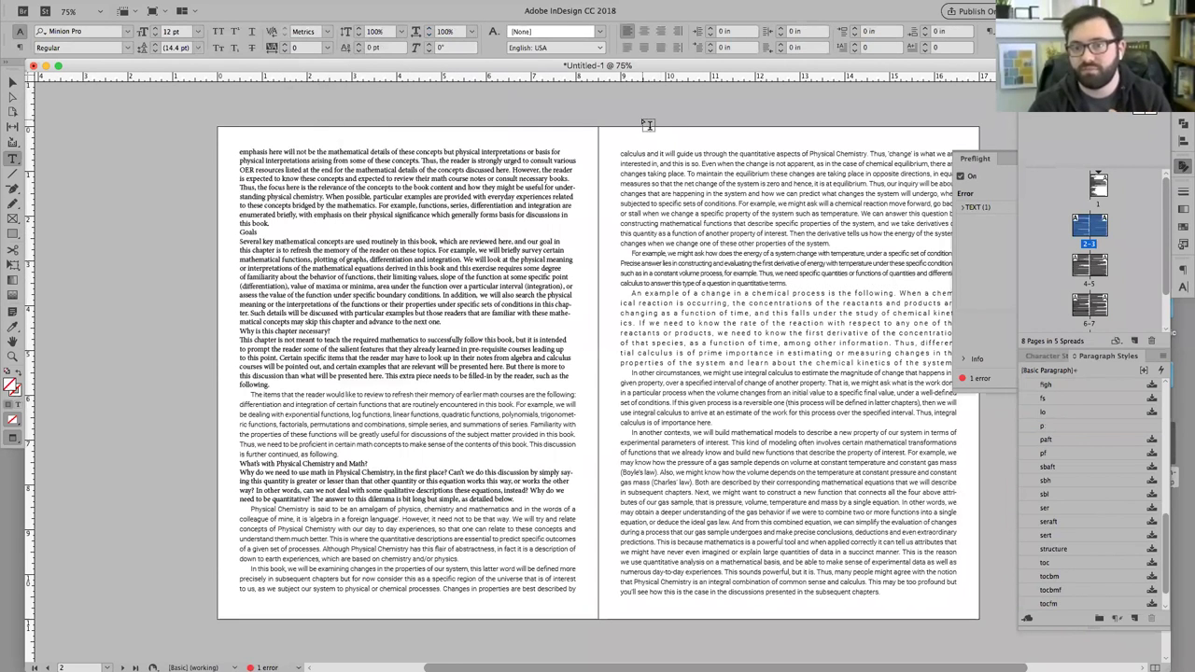
- Select the opening lines of the tightly tracked "For example" paragraph to examine their letter spacing
{"action": "scroll", "coordinate": [913, 197], "scroll_direction": "right", "scroll_amount": 2}
{"action": "left_click", "coordinate": [587, 255]}
{"action": "left_click", "coordinate": [691, 264], "text": "shift"}
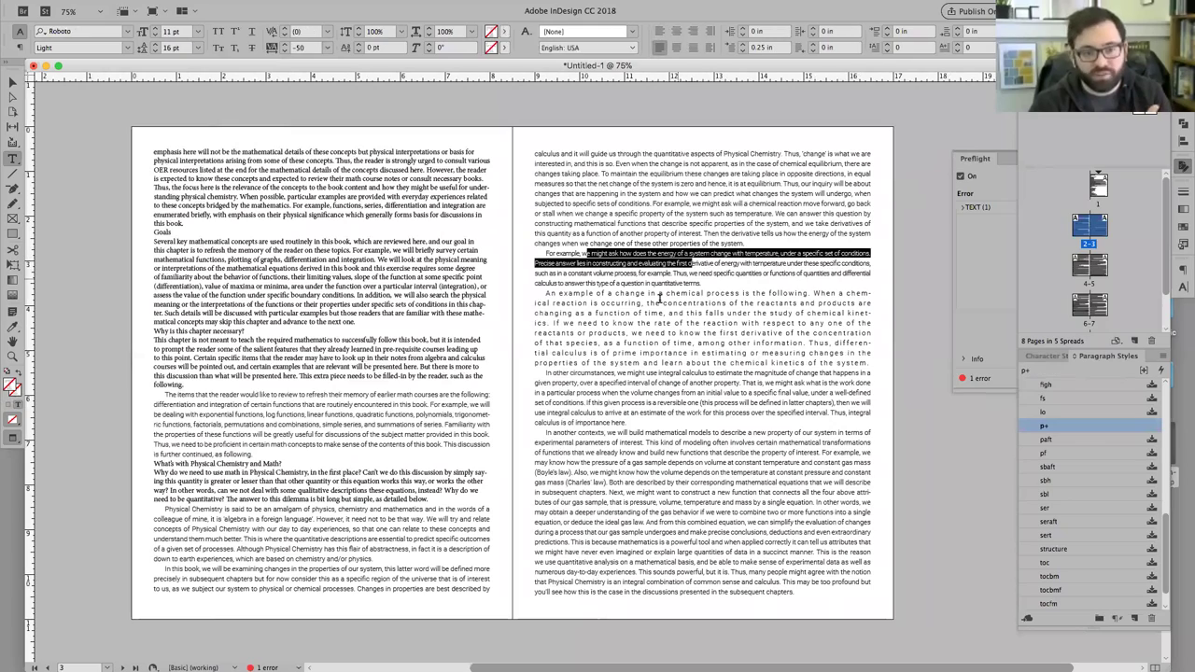
- Compare the letter spacing of the widely tracked, normally spaced and tightly tracked paragraphs by selecting sample lines in each
{"action": "left_click_drag", "start_coordinate": [674, 301], "coordinate": [869, 332]}
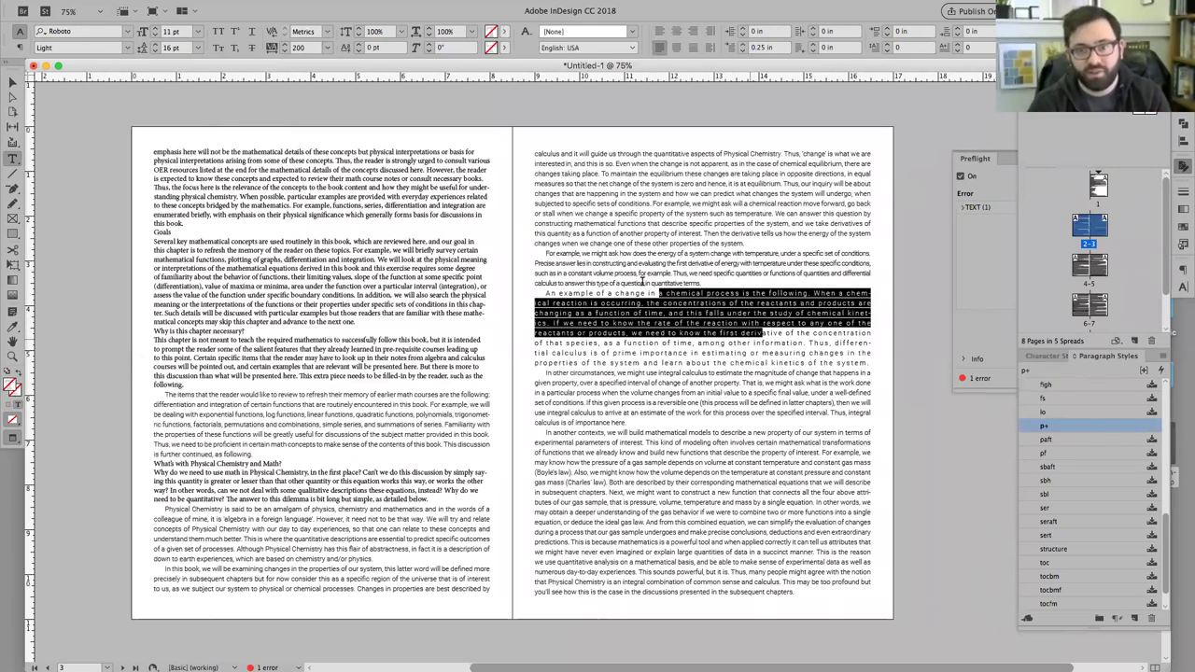
{"action": "left_click", "coordinate": [512, 249]}
{"action": "left_click", "coordinate": [514, 249]}
{"action": "key", "text": "super+equal"}
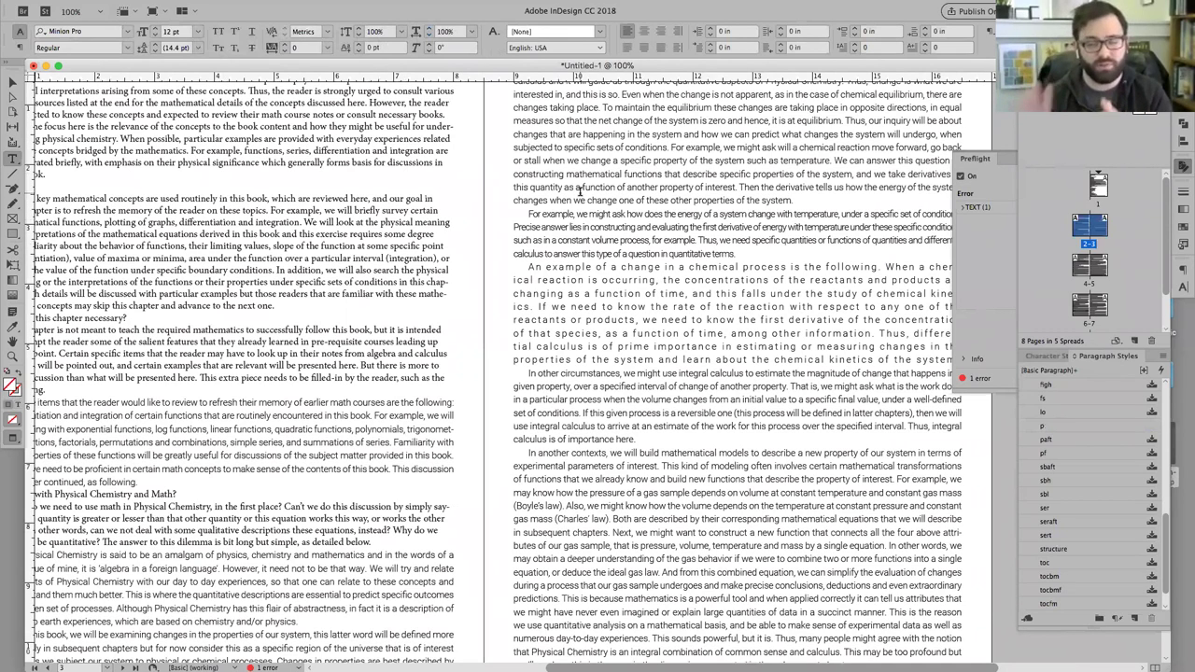
{"action": "left_click_drag", "start_coordinate": [565, 135], "coordinate": [766, 150]}
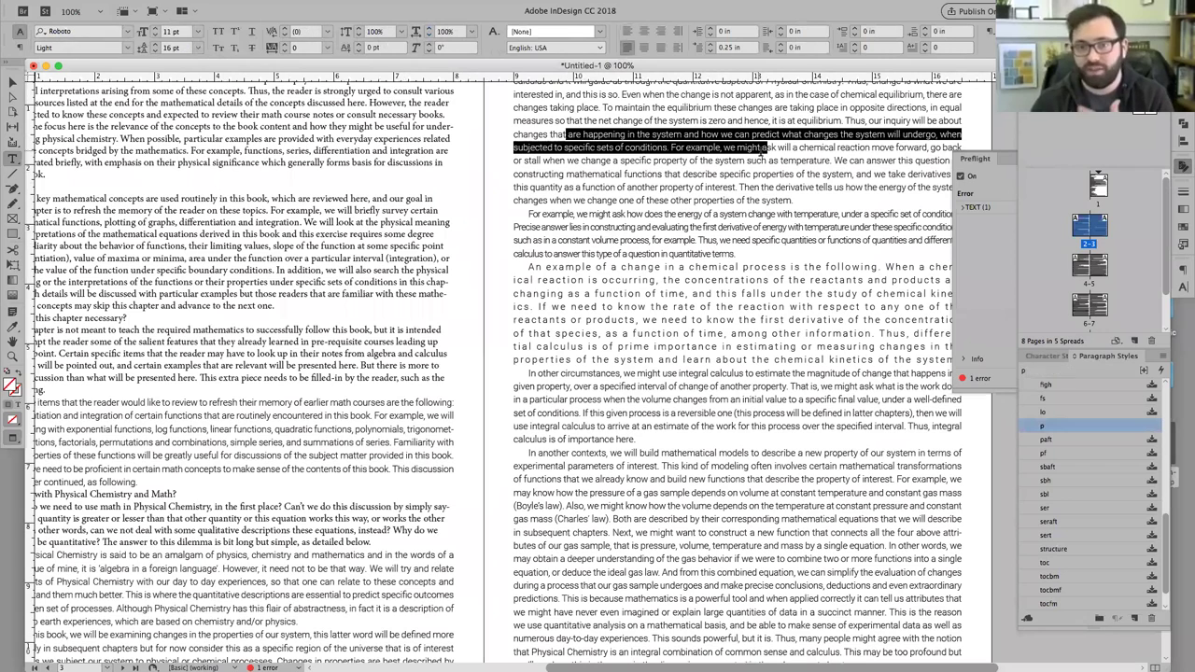
{"action": "left_click_drag", "start_coordinate": [567, 214], "coordinate": [720, 208]}
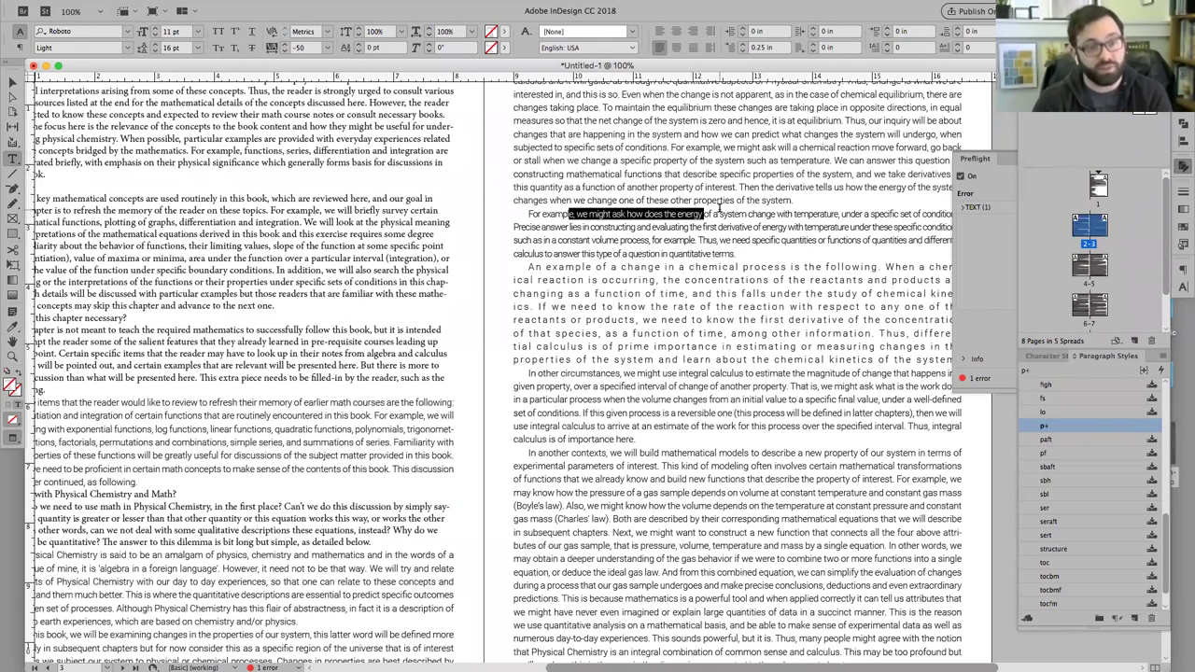
{"action": "left_click_drag", "start_coordinate": [720, 207], "coordinate": [708, 215]}
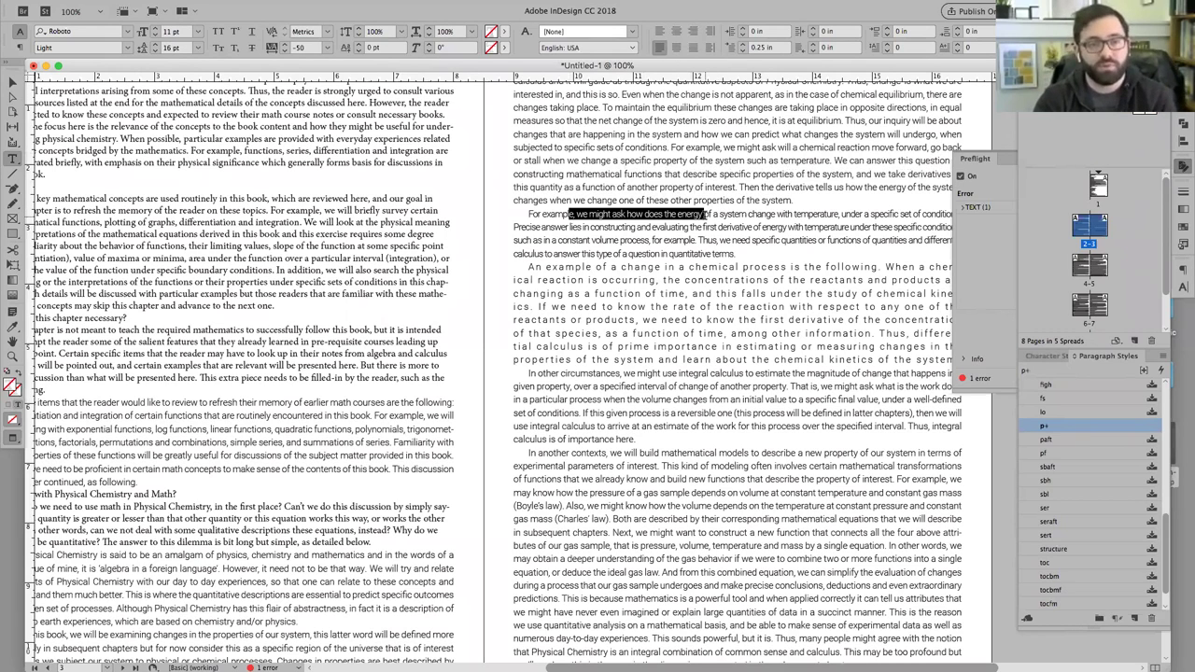
- Clear the tracking overrides from the "For example, we might ask how" and "An example of a change in a chemical process" paragraphs
{"action": "left_click", "coordinate": [599, 214]}
{"action": "triple_click", "coordinate": [599, 214]}
{"action": "key", "text": "super+shift+Down"}
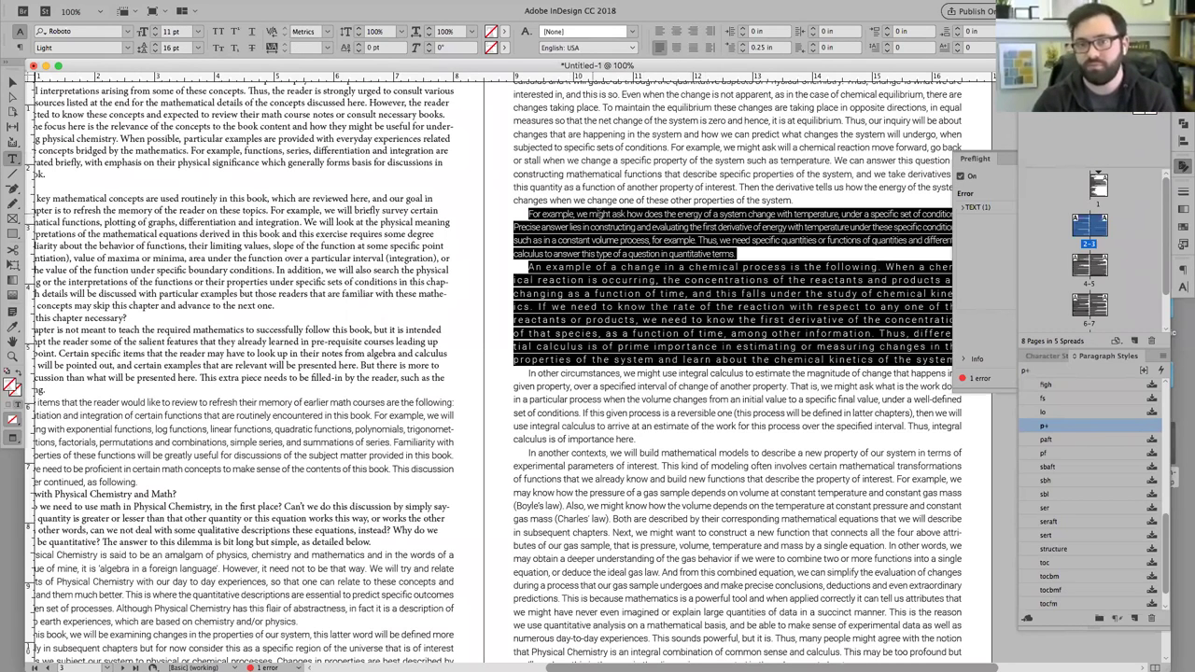
{"action": "right_click", "coordinate": [600, 211]}
{"action": "left_click", "coordinate": [650, 271]}
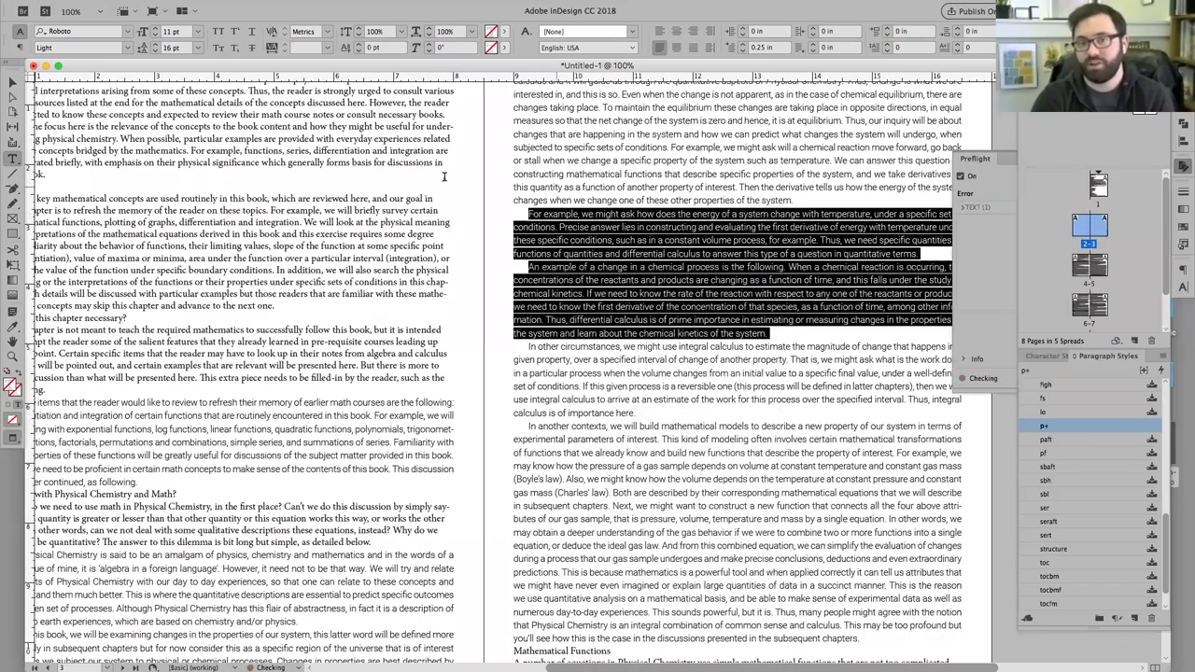
{"action": "left_click", "coordinate": [498, 186]}
- Examine the justified body text across pages 2 and 3 for even spacing and hyphenation
{"action": "scroll", "coordinate": [496, 188], "scroll_direction": "up", "scroll_amount": 2}
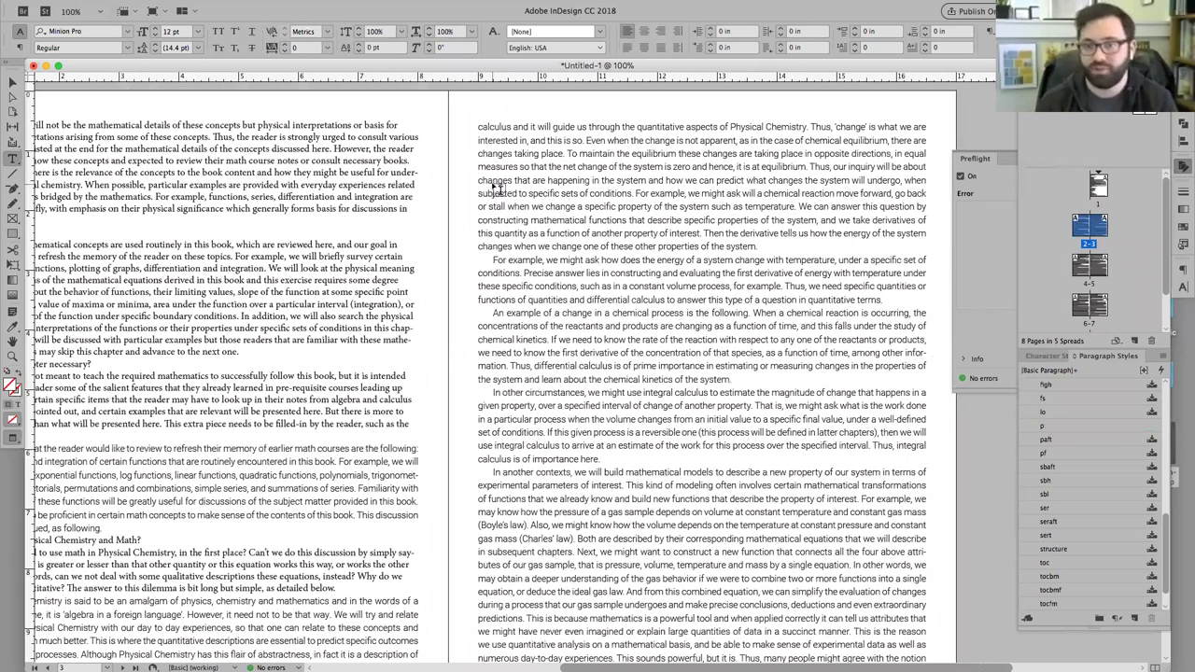
{"action": "left_click", "coordinate": [620, 155]}
{"action": "left_click", "coordinate": [667, 579], "text": "shift"}
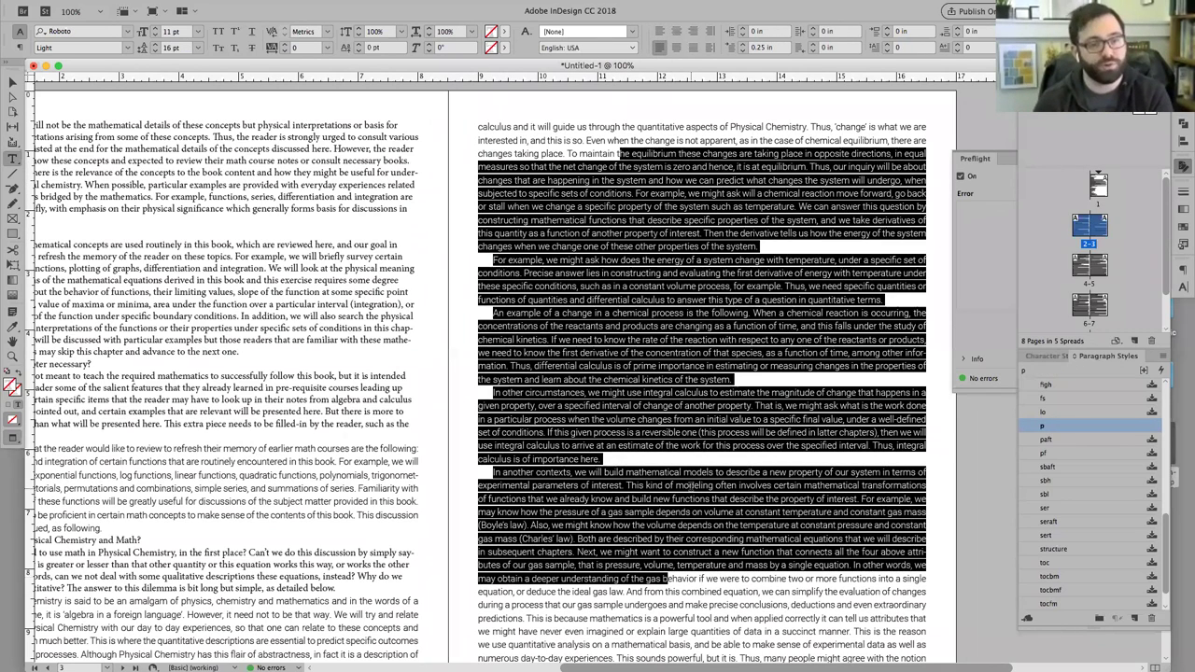
{"action": "left_click", "coordinate": [691, 486]}
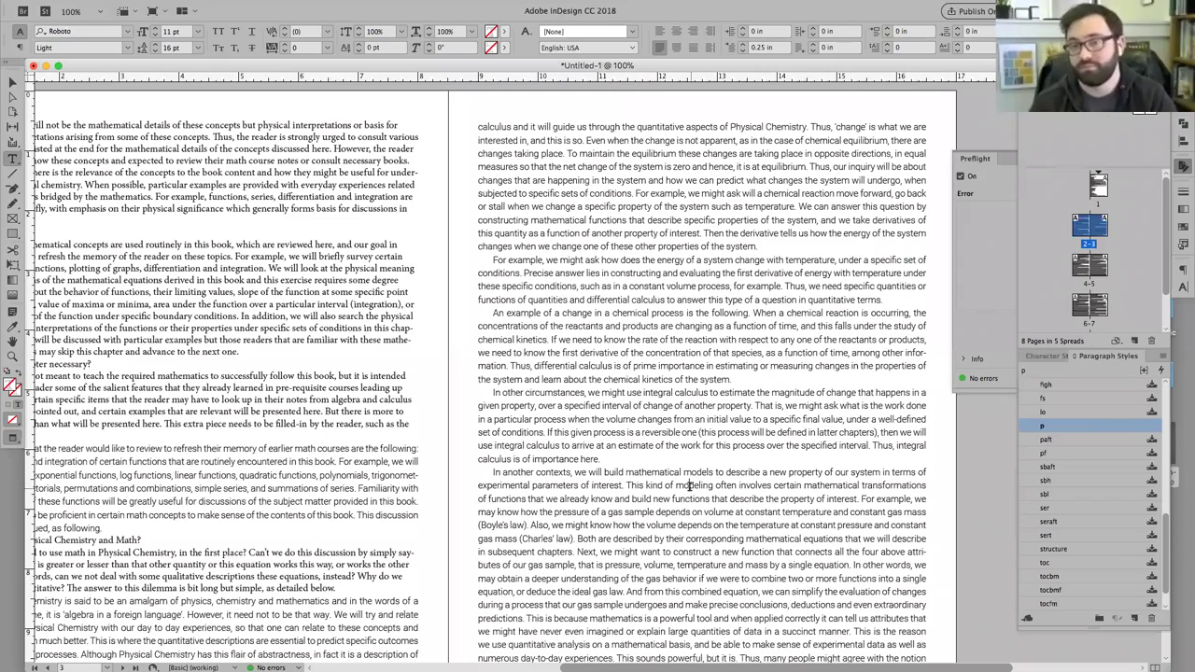
{"action": "key", "text": "Escape"}
{"action": "scroll", "coordinate": [794, 343], "scroll_direction": "left", "scroll_amount": 2}
{"action": "scroll", "coordinate": [794, 343], "scroll_direction": "down", "scroll_amount": 4}
{"action": "scroll", "coordinate": [747, 364], "scroll_direction": "left", "scroll_amount": 6}
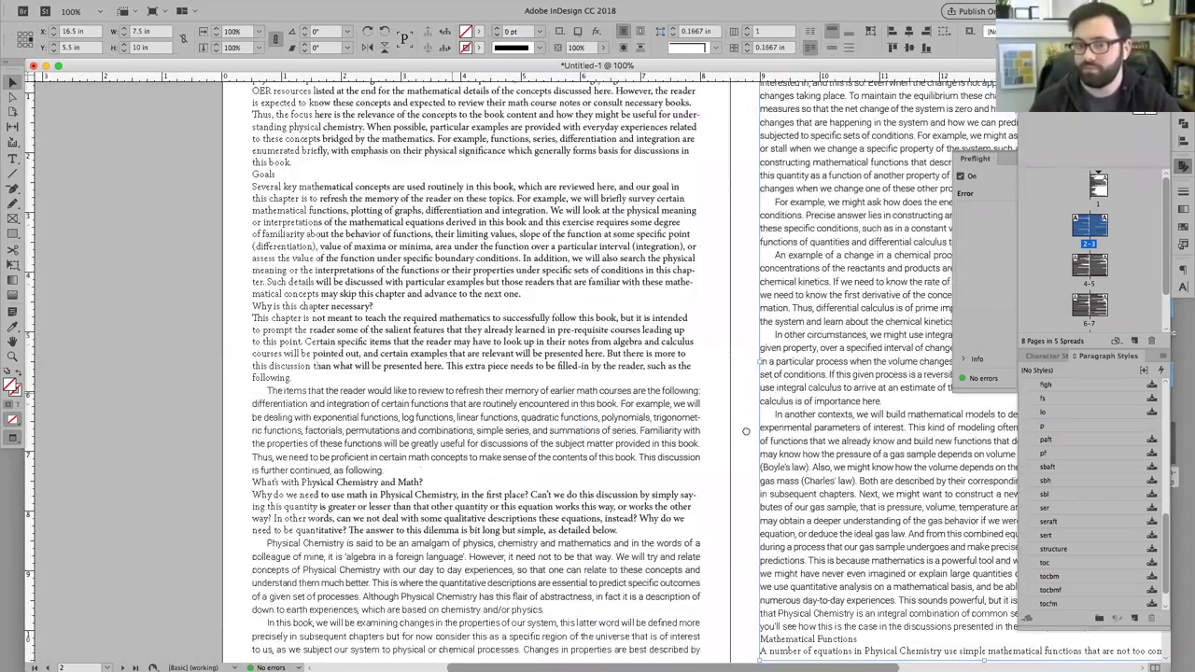
{"action": "key", "text": "super+equal"}
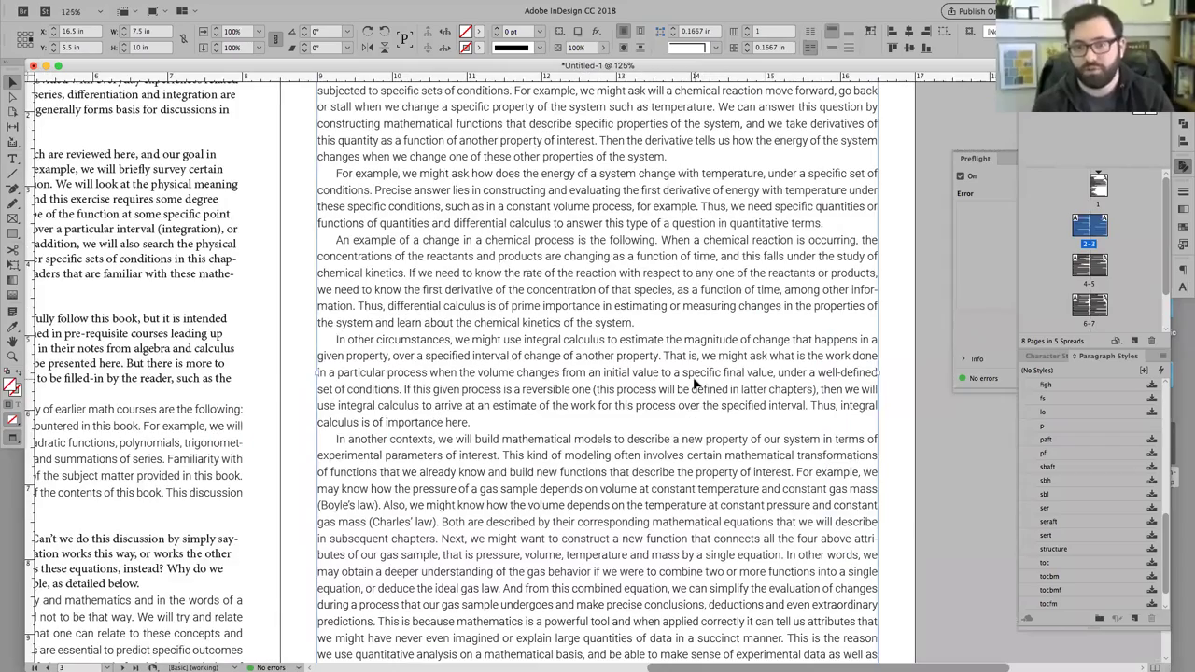
{"action": "scroll", "coordinate": [705, 271], "scroll_direction": "left", "scroll_amount": 10}
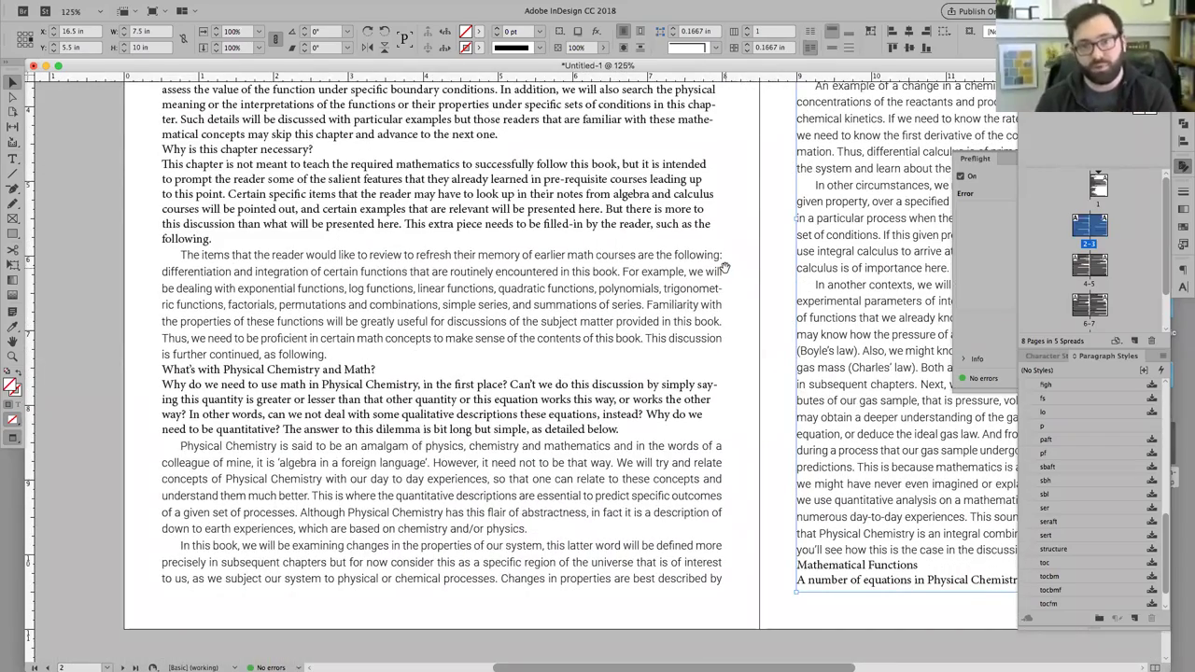
{"action": "scroll", "coordinate": [624, 317], "scroll_direction": "left", "scroll_amount": 4}
{"action": "scroll", "coordinate": [624, 318], "scroll_direction": "down", "scroll_amount": 1}
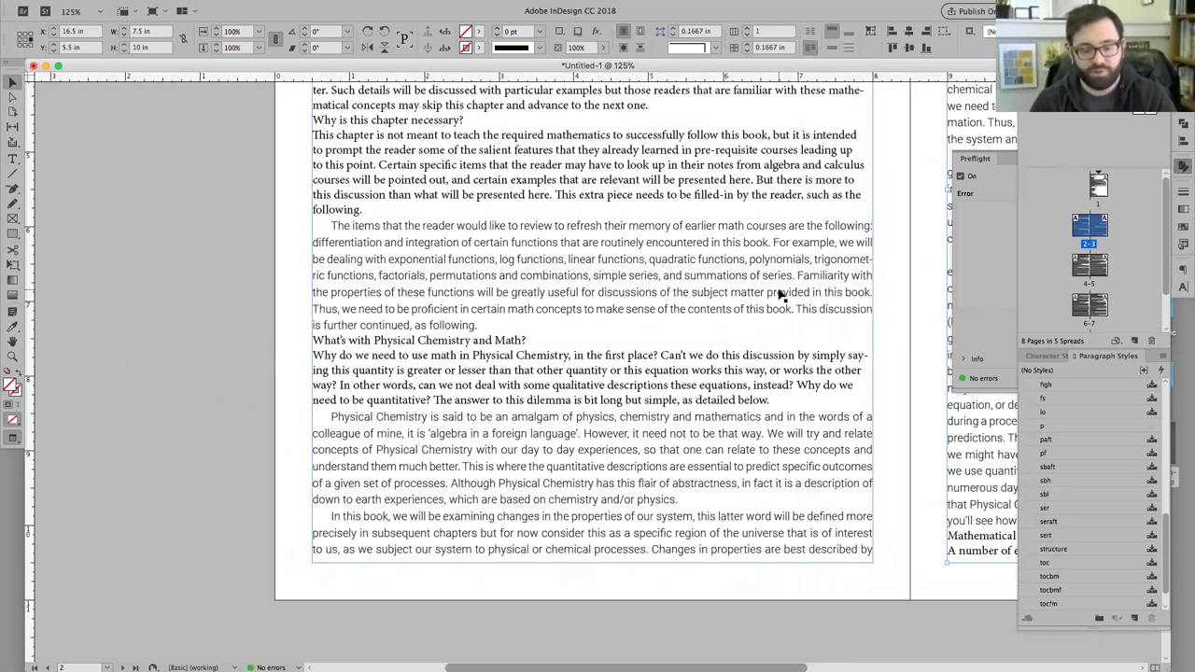
- Edit the "paft" style of the paragraph beginning "Why do we need to use math" and base it on "p"
{"action": "key", "text": "t"}
{"action": "left_click_drag", "start_coordinate": [355, 355], "coordinate": [670, 355]}
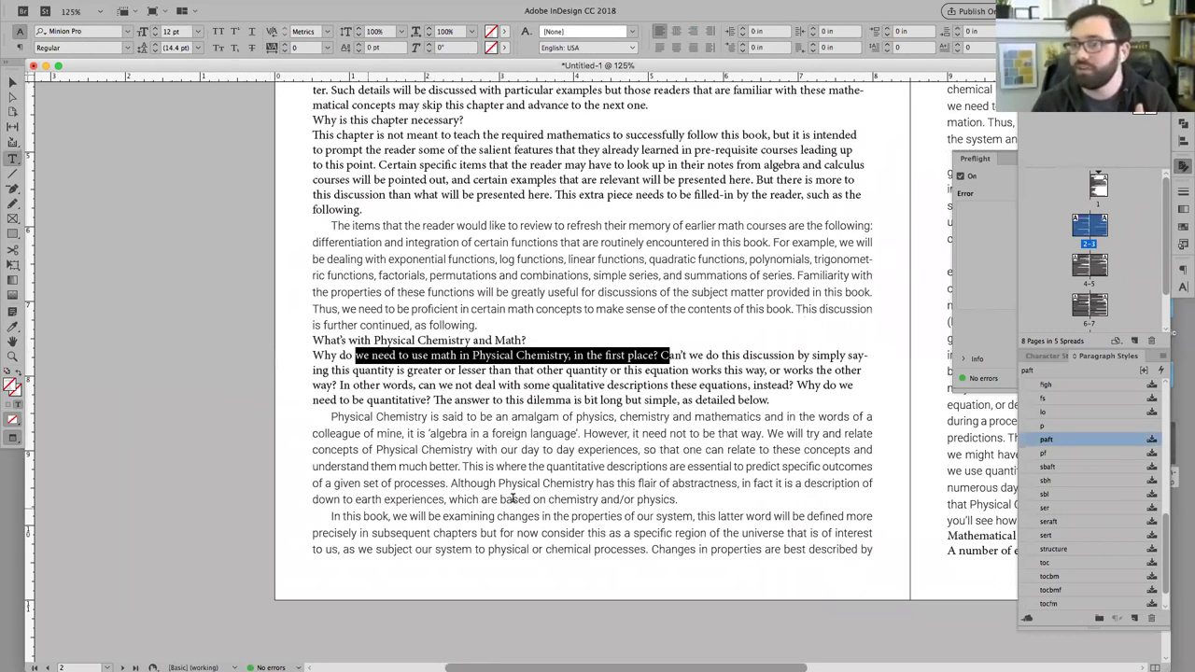
{"action": "right_click", "coordinate": [1078, 439]}
{"action": "left_click", "coordinate": [1100, 452]}
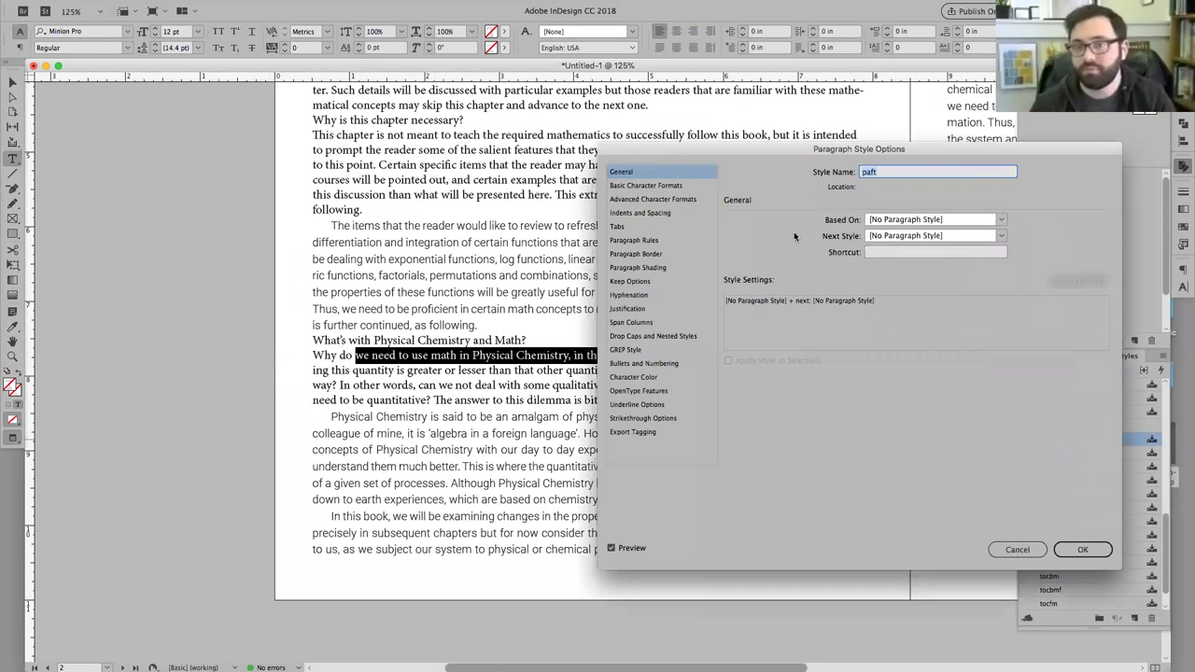
{"action": "left_click", "coordinate": [671, 185]}
{"action": "left_click", "coordinate": [669, 173]}
{"action": "left_click", "coordinate": [888, 221]}
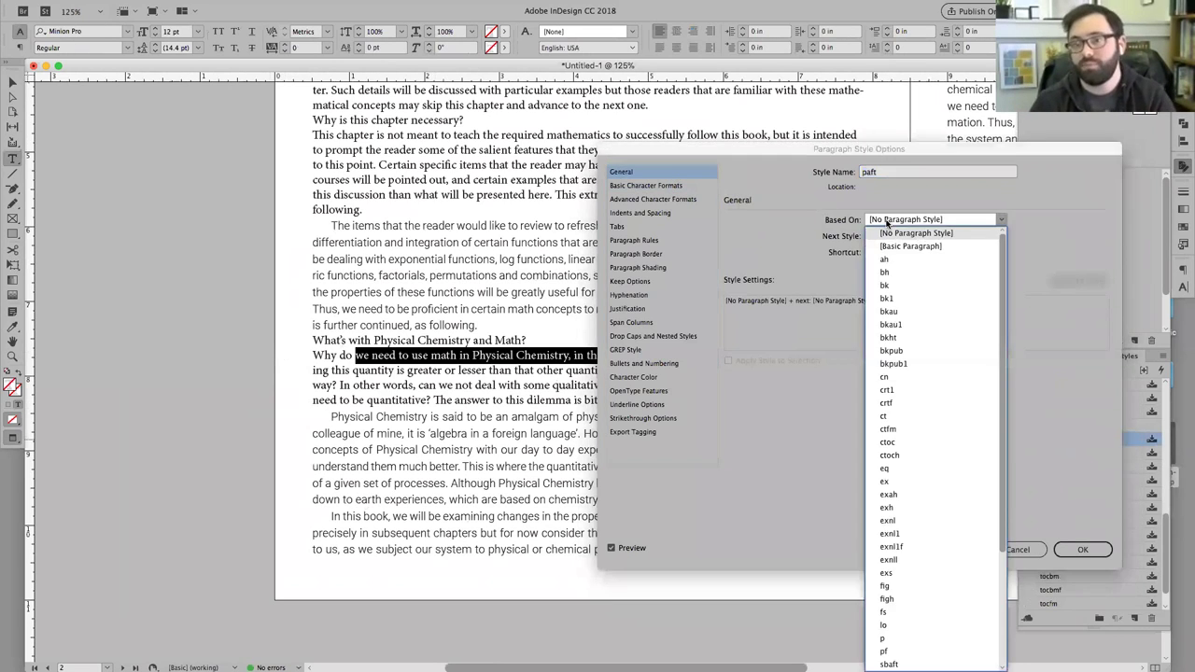
{"action": "scroll", "coordinate": [890, 635], "scroll_direction": "down", "scroll_amount": 3}
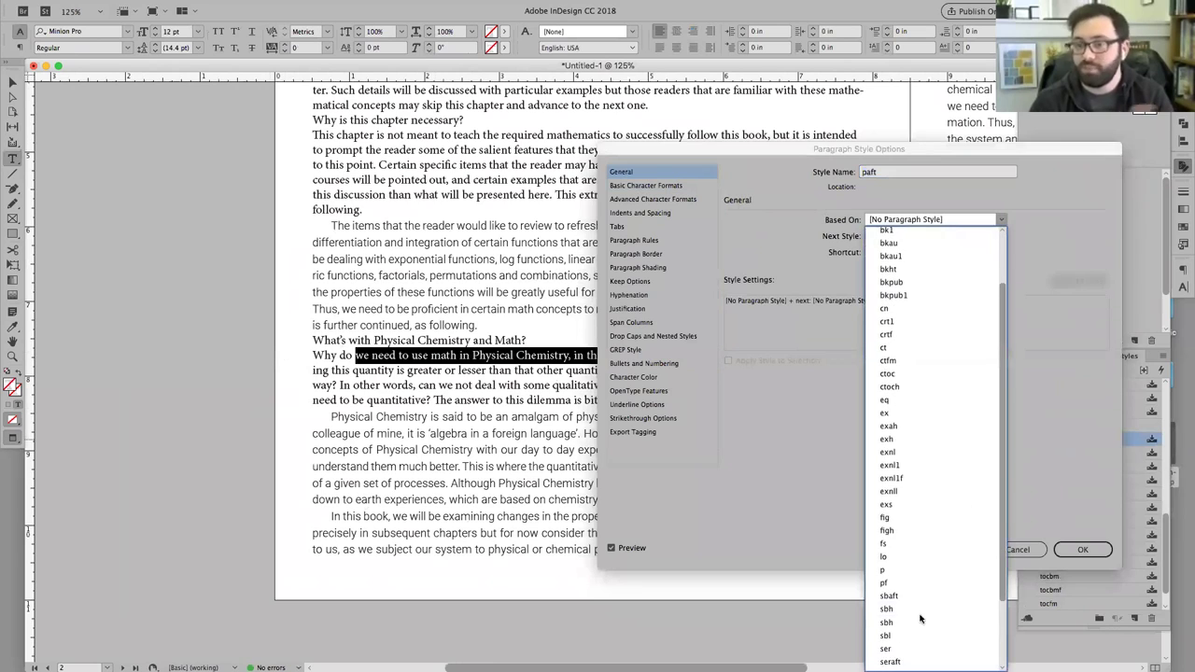
{"action": "left_click", "coordinate": [883, 569]}
- Set the "paft" style's first line indent to 0 in, apply the style changes and deselect the text
{"action": "left_click", "coordinate": [676, 215]}
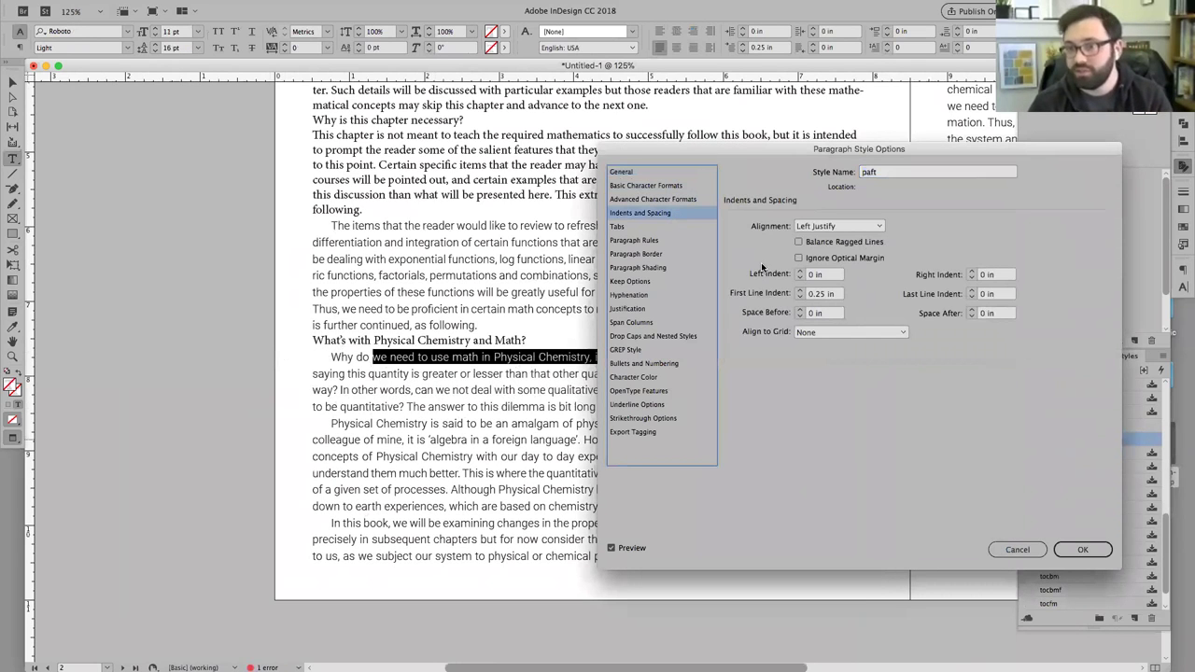
{"action": "left_click_drag", "start_coordinate": [831, 295], "coordinate": [766, 295]}
{"action": "type", "text": "0"}
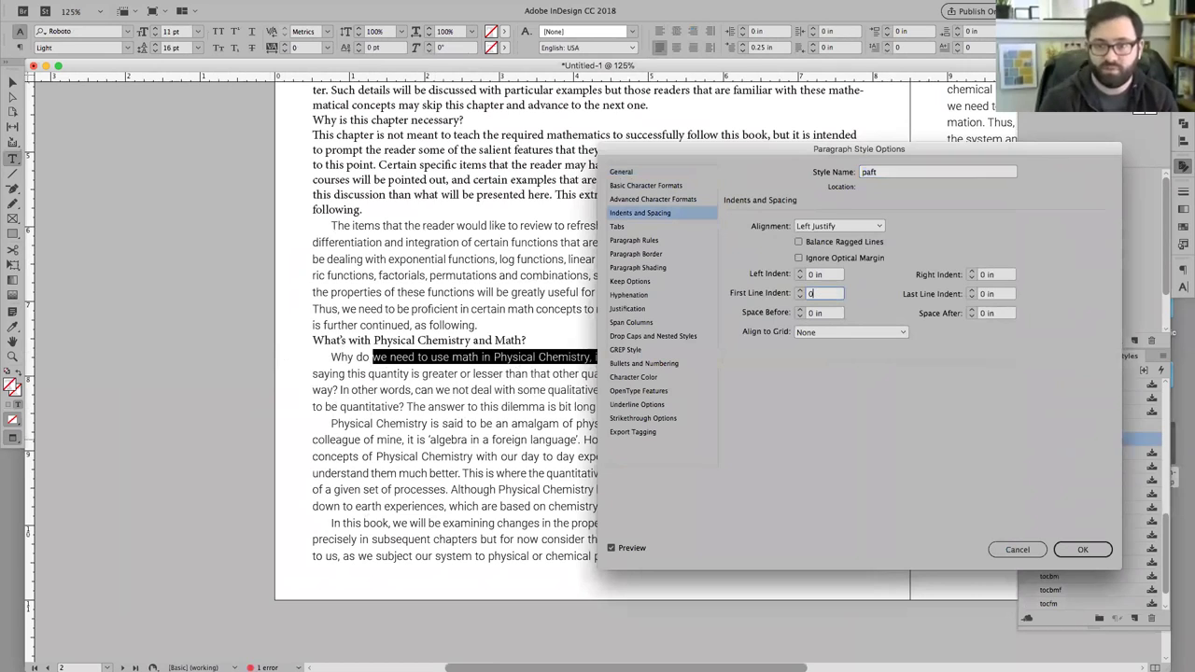
{"action": "left_click", "coordinate": [816, 314]}
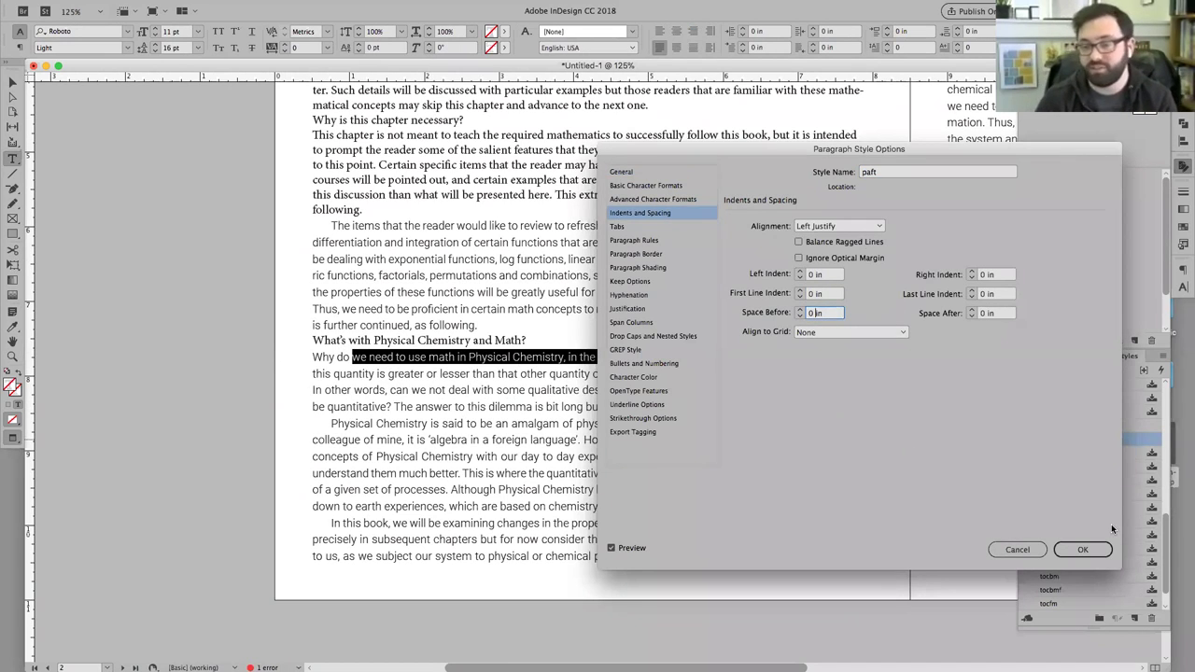
{"action": "left_click", "coordinate": [1082, 549]}
{"action": "left_click", "coordinate": [892, 355]}
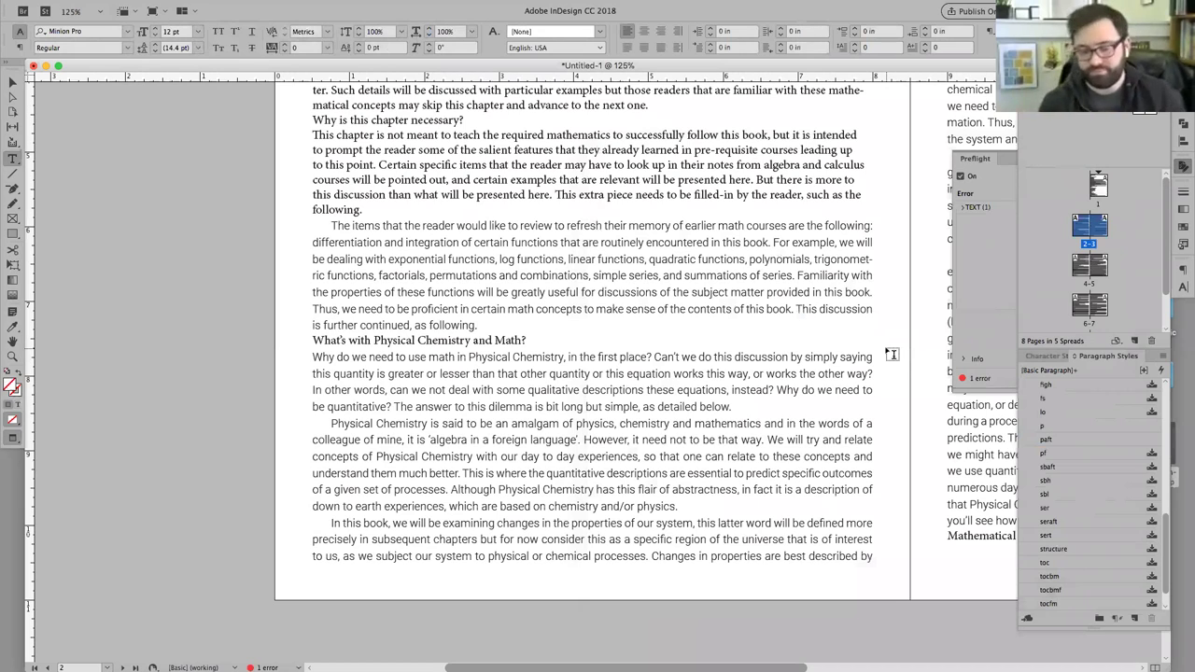
- Set the "p" style's font size to 10 pt and apply the style changes
{"action": "right_click", "coordinate": [1088, 428]}
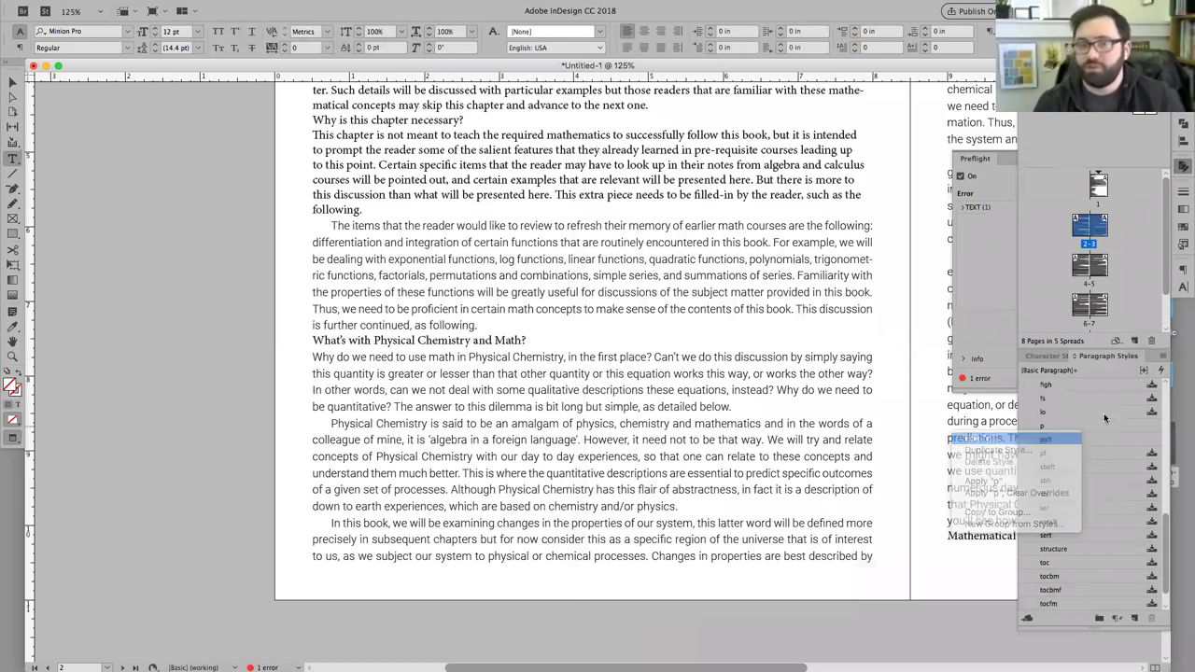
{"action": "left_click", "coordinate": [995, 439]}
{"action": "left_click", "coordinate": [646, 185]}
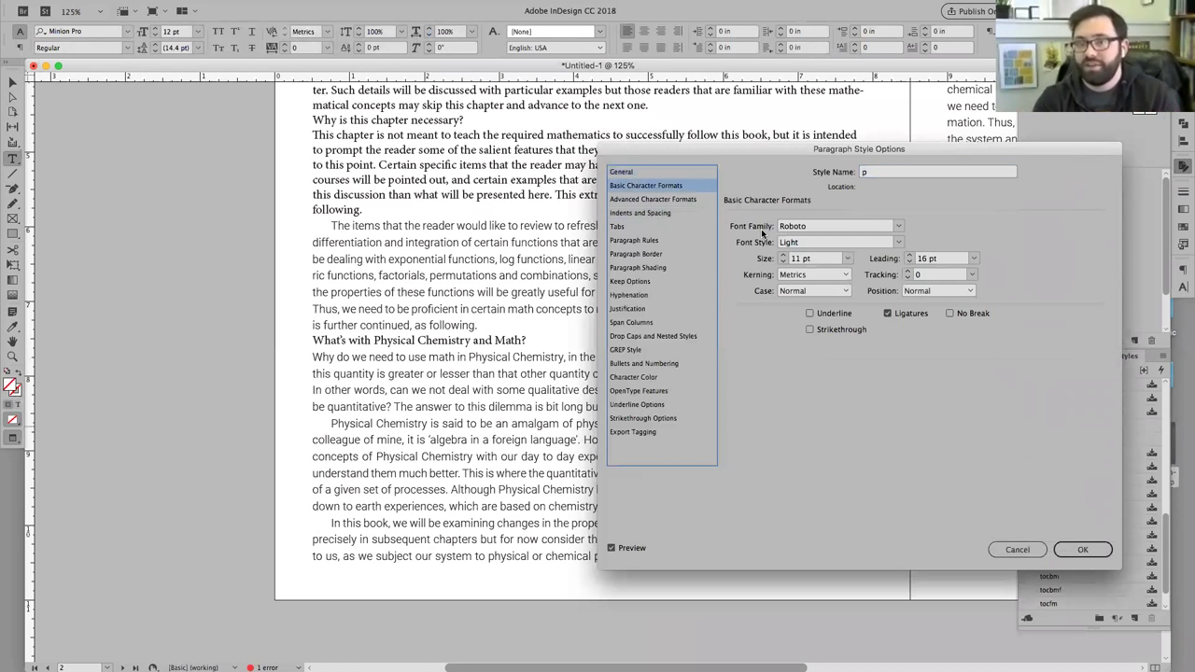
{"action": "left_click", "coordinate": [784, 262]}
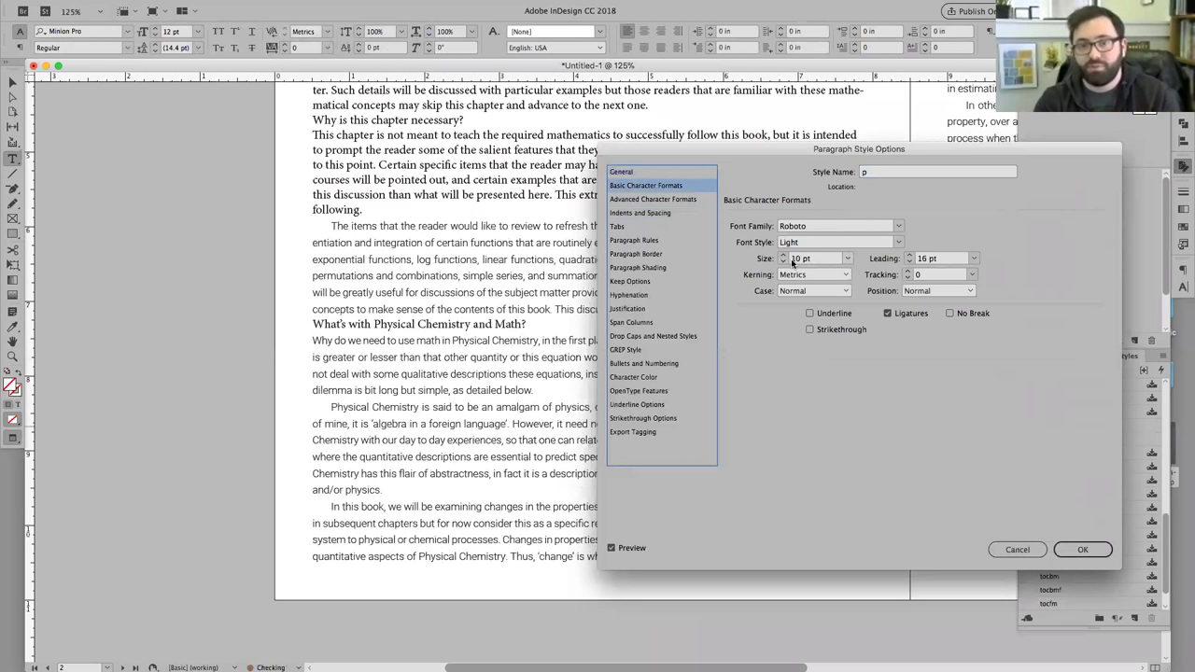
{"action": "left_click", "coordinate": [1080, 550]}
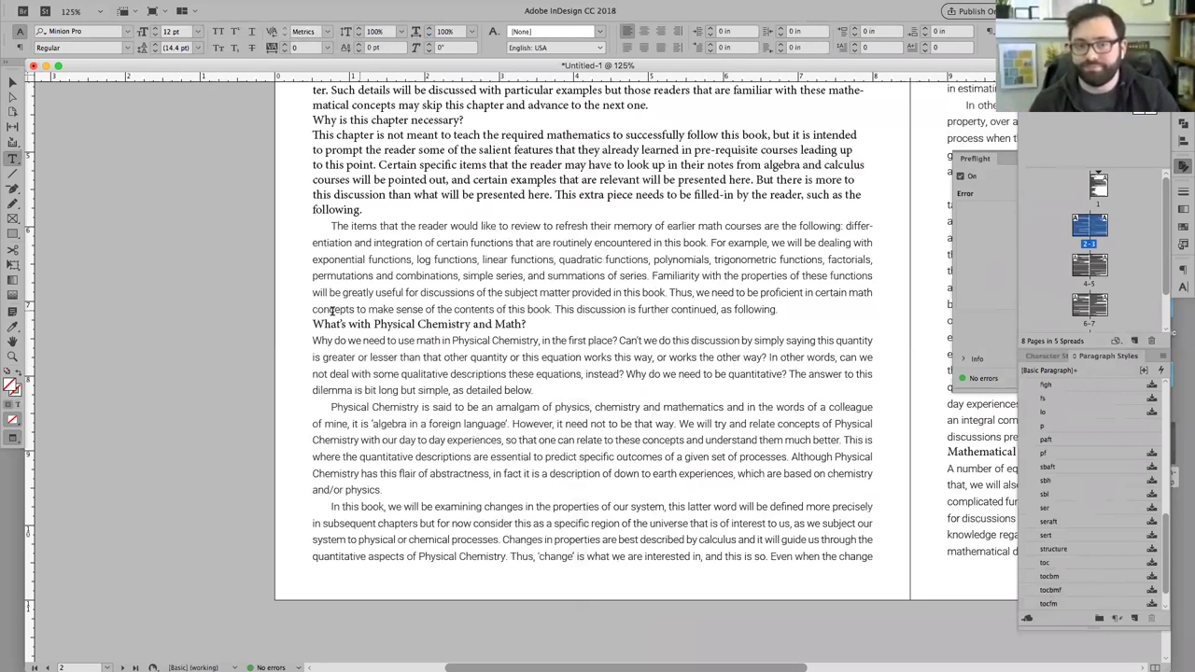
- Review the resized body text and check which paragraph styles the headings "Mathematical Functions" and "What's with Physical Chemistry and Math?" use
{"action": "key", "text": "super+minus"}
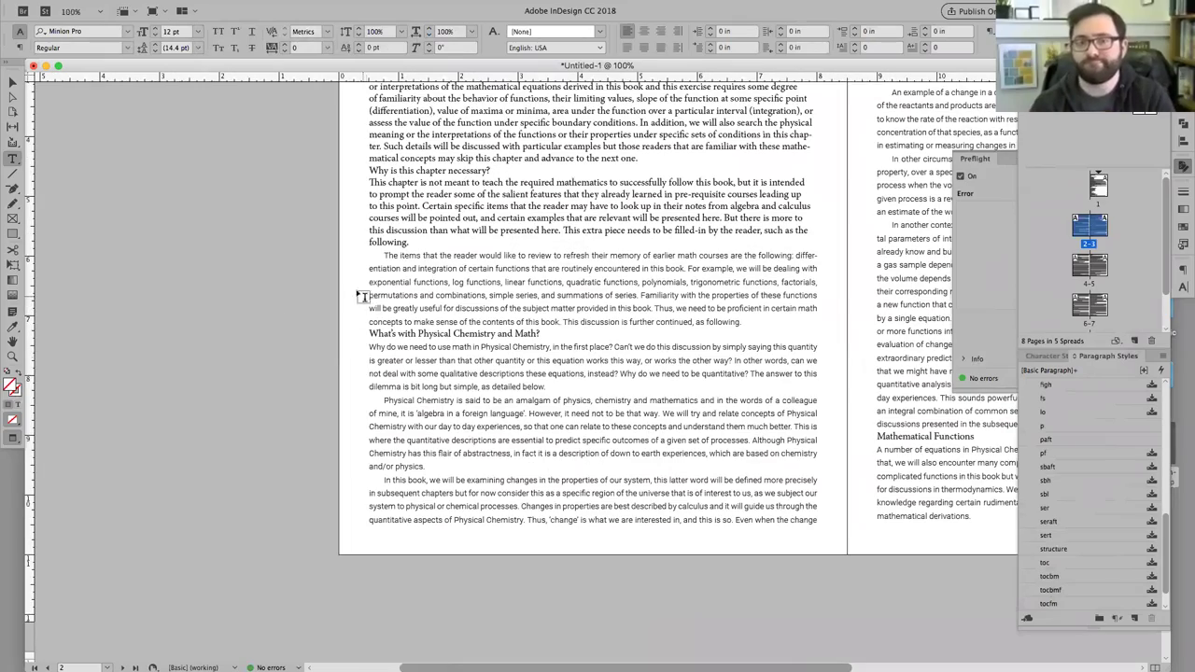
{"action": "scroll", "coordinate": [396, 263], "scroll_direction": "right", "scroll_amount": 8}
{"action": "scroll", "coordinate": [396, 264], "scroll_direction": "up", "scroll_amount": 3}
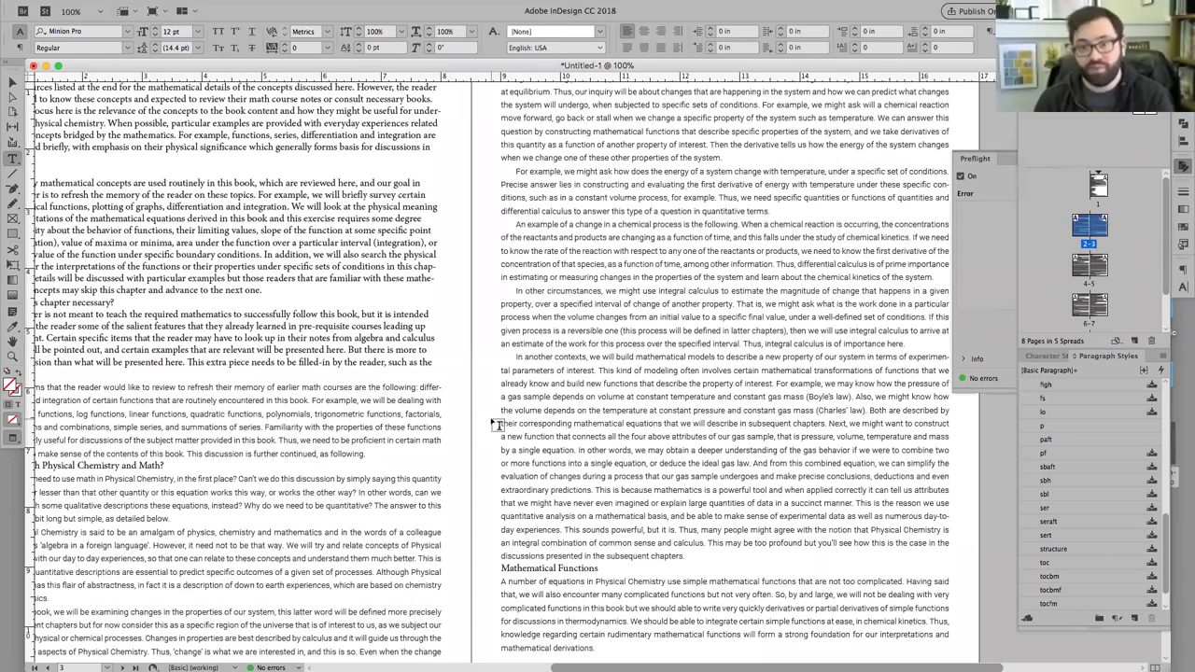
{"action": "double_click", "coordinate": [525, 567]}
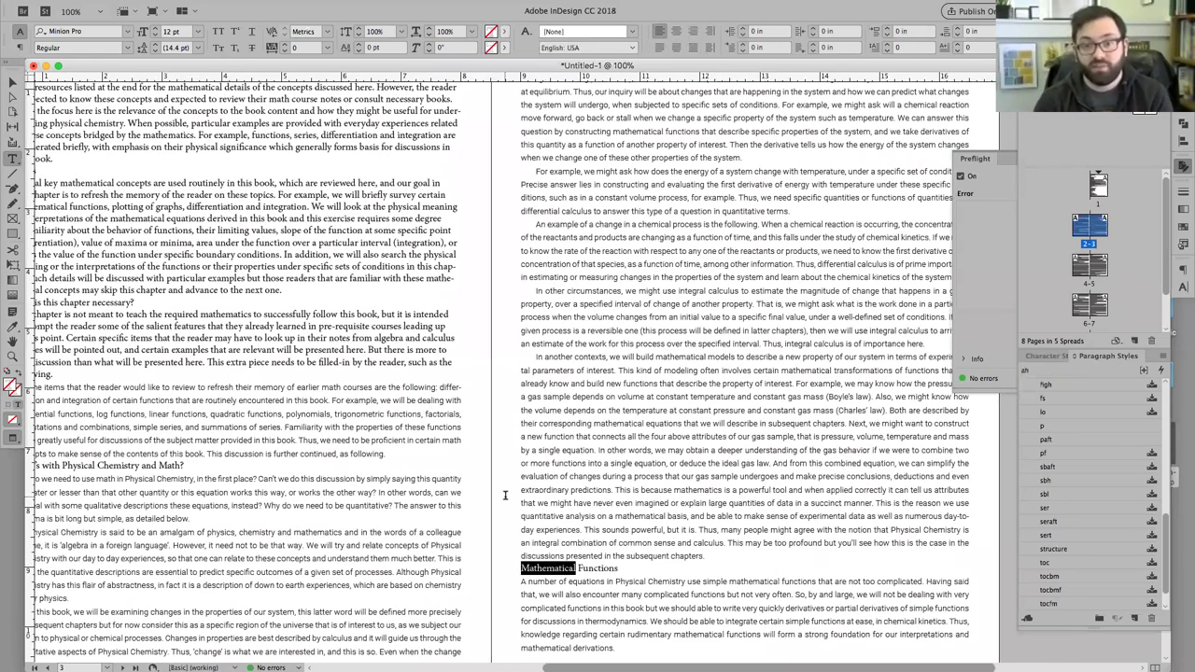
{"action": "scroll", "coordinate": [505, 495], "scroll_direction": "left", "scroll_amount": 3}
{"action": "triple_click", "coordinate": [280, 465]}
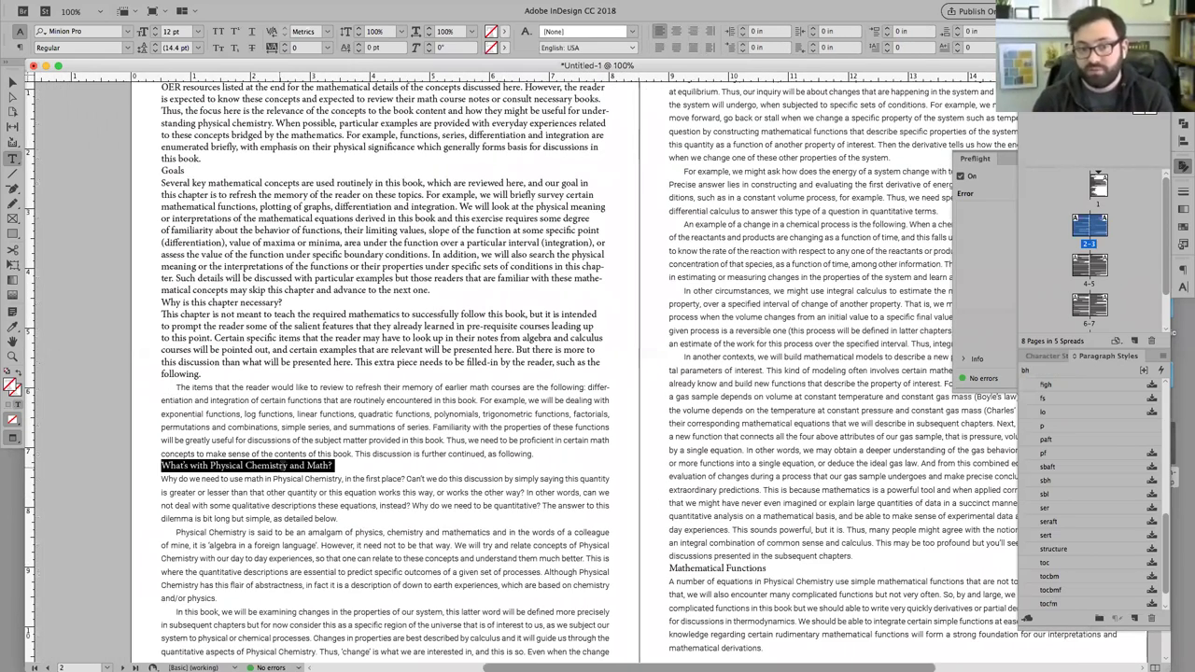
{"action": "scroll", "coordinate": [284, 465], "scroll_direction": "left", "scroll_amount": 1}
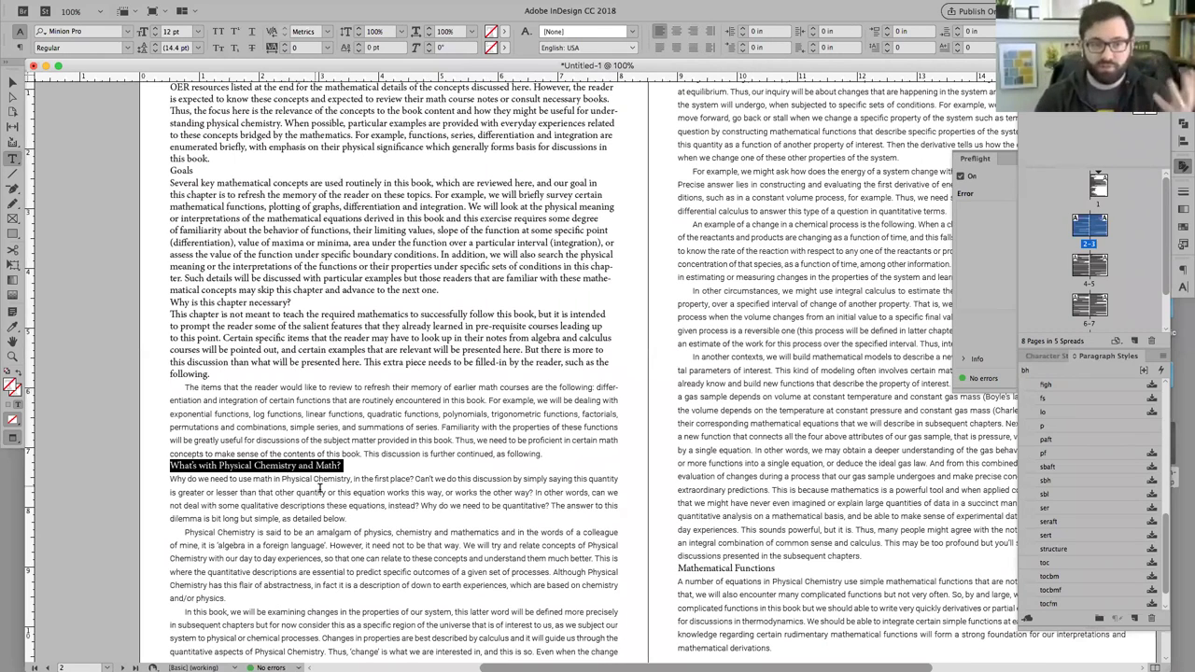
{"action": "key", "text": "super"}
{"action": "key", "text": "super+equal"}
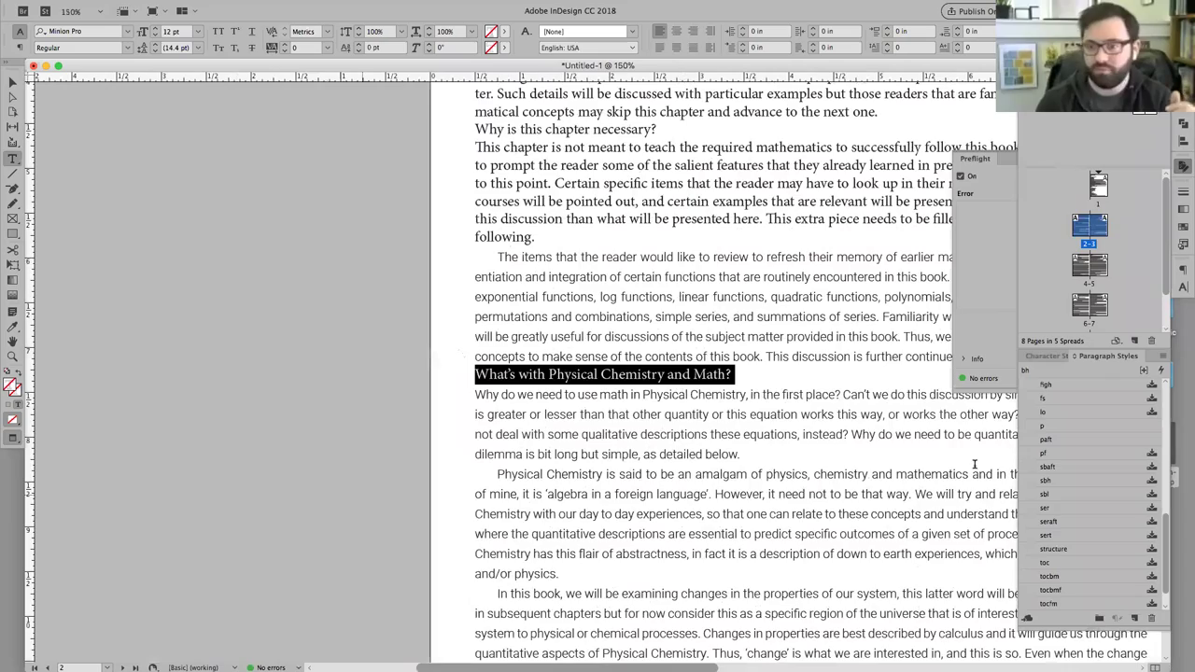
{"action": "scroll", "coordinate": [1166, 441], "scroll_direction": "up", "scroll_amount": 5}
{"action": "scroll", "coordinate": [475, 341], "scroll_direction": "up", "scroll_amount": 10}
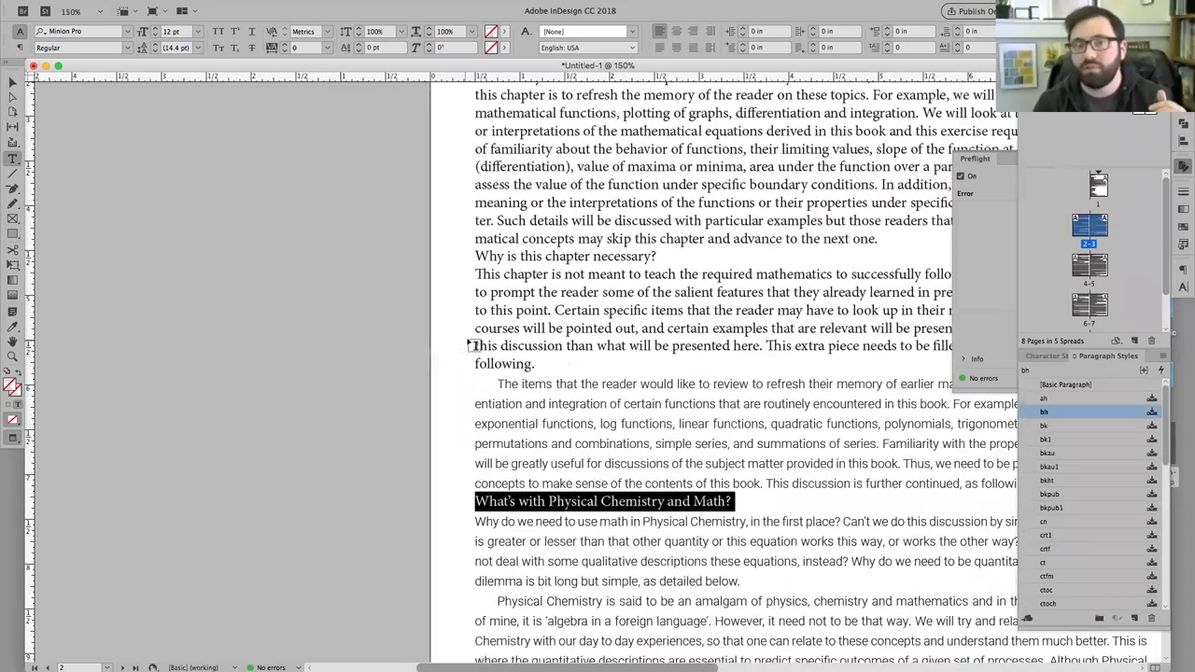
{"action": "scroll", "coordinate": [585, 428], "scroll_direction": "down", "scroll_amount": 11}
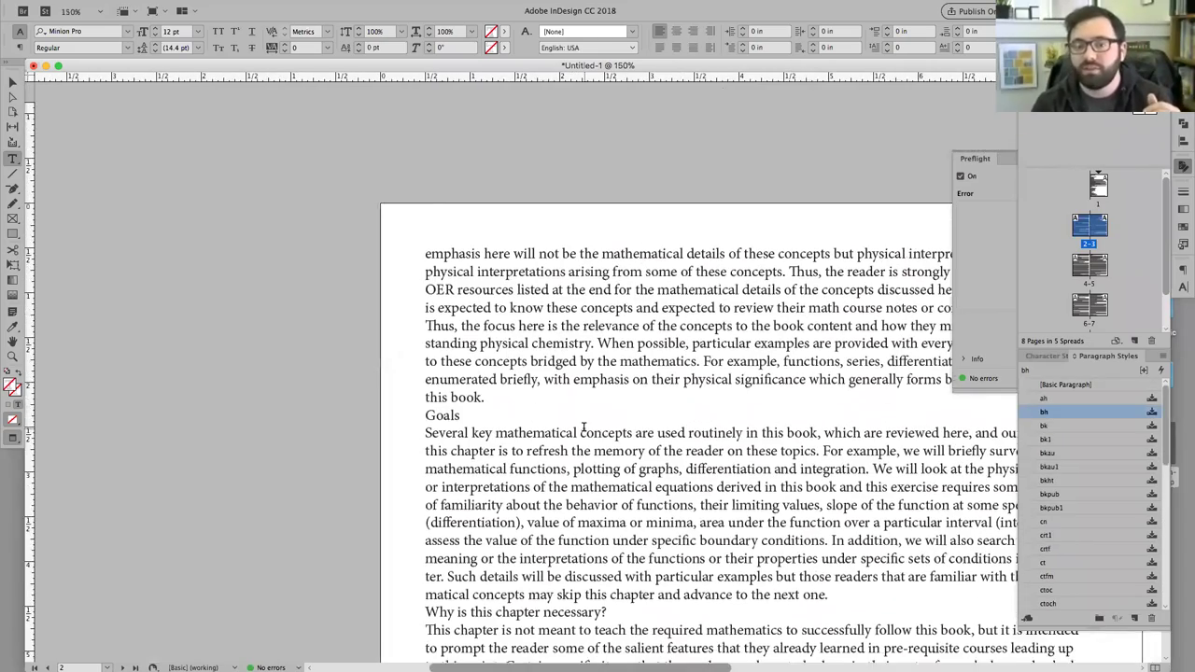
{"action": "scroll", "coordinate": [586, 425], "scroll_direction": "right", "scroll_amount": 7}
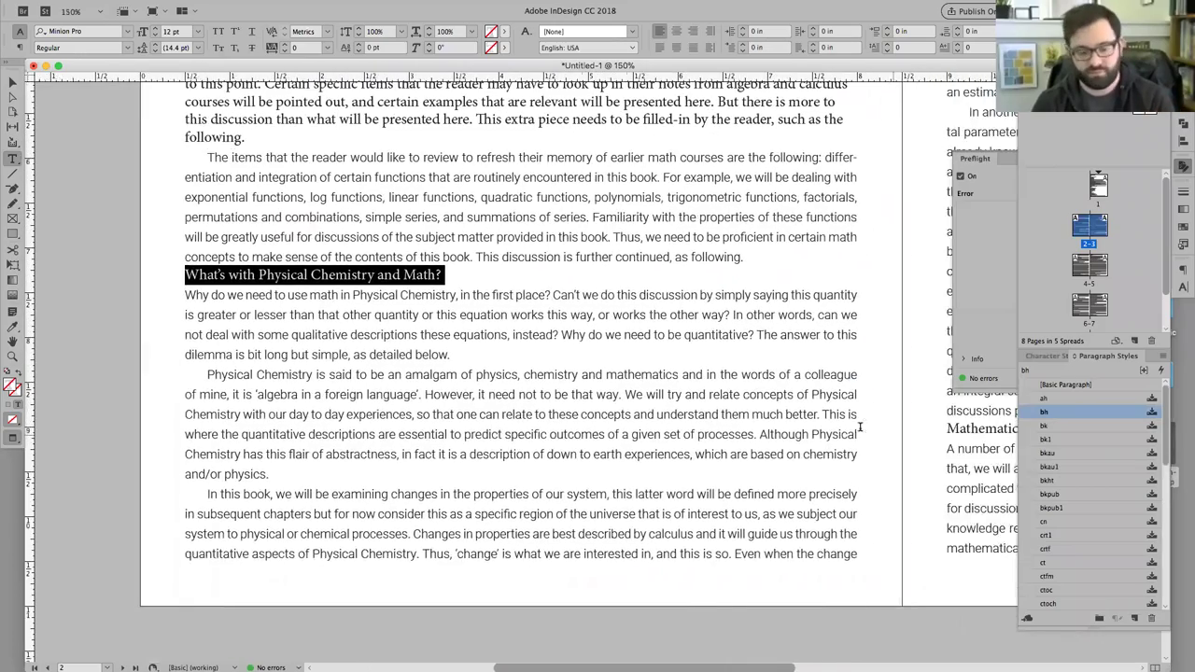
- Open the "ah" paragraph style of the heading "Mathematical Functions" for editing at its basic character formats
{"action": "key", "text": "Escape"}
{"action": "left_click_drag", "start_coordinate": [734, 365], "coordinate": [533, 341]}
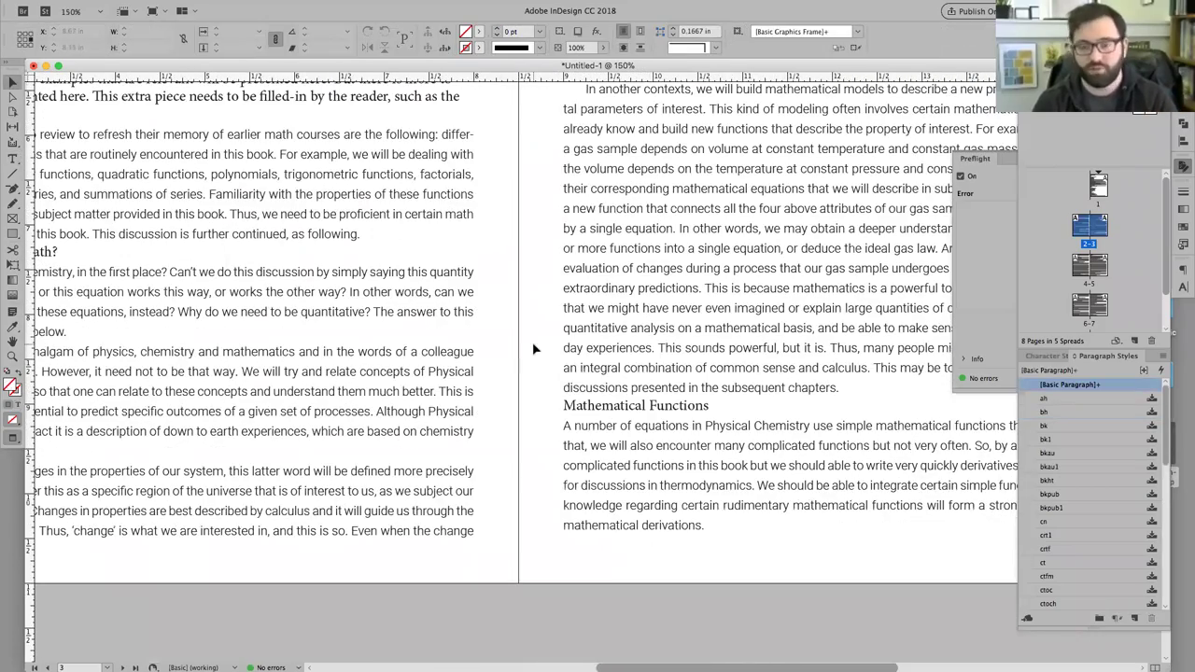
{"action": "double_click", "coordinate": [648, 407]}
{"action": "double_click", "coordinate": [647, 406]}
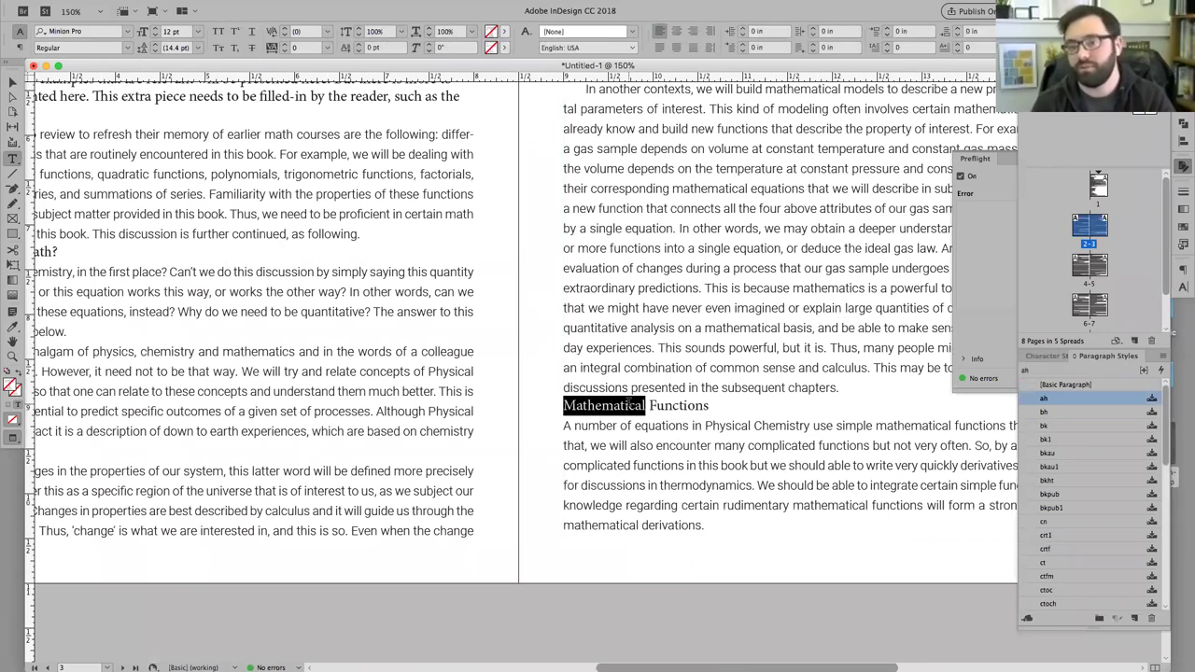
{"action": "left_click", "coordinate": [631, 406]}
{"action": "right_click", "coordinate": [1079, 401]}
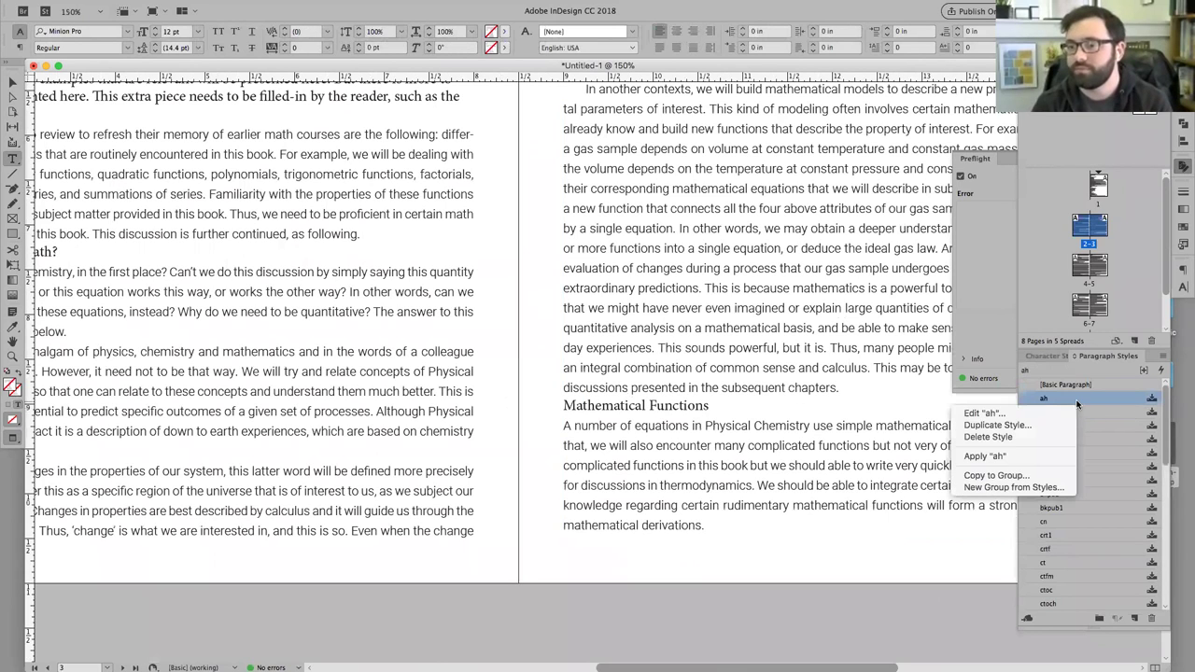
{"action": "left_click", "coordinate": [1051, 412]}
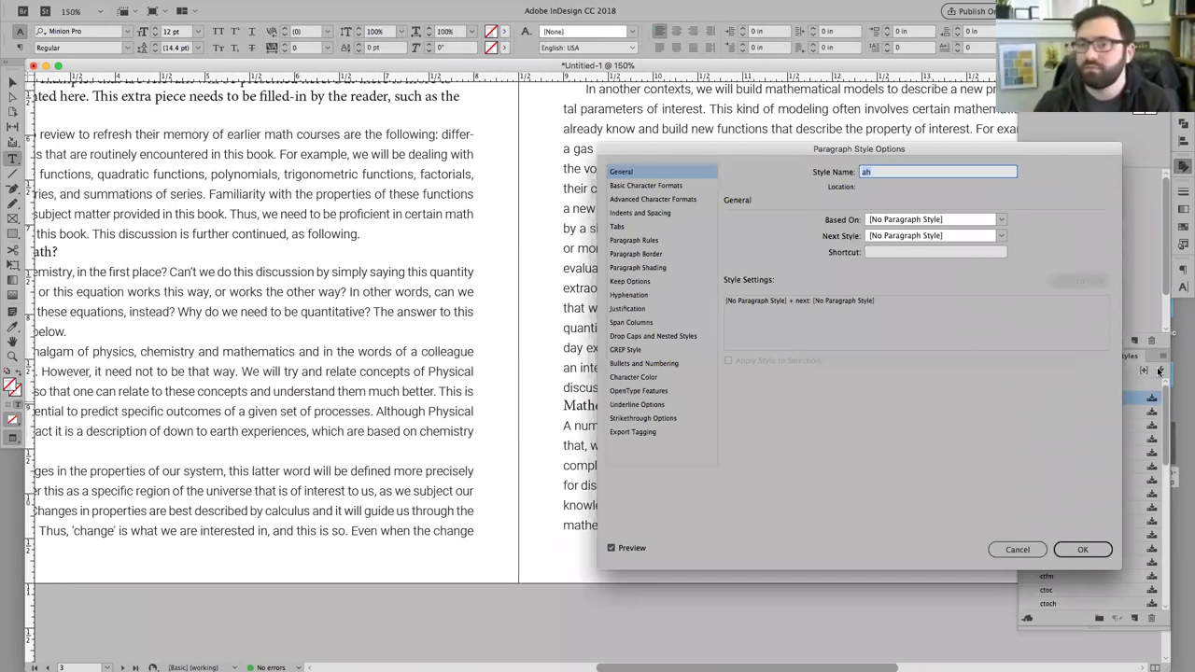
{"action": "left_click", "coordinate": [659, 186]}
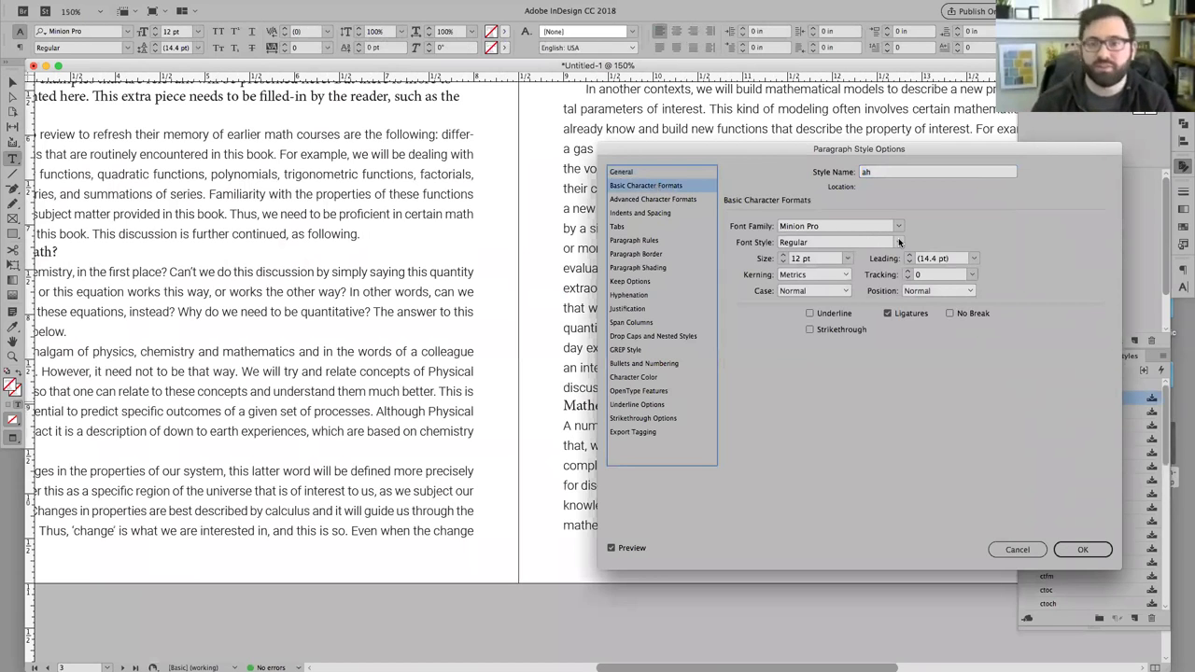
- Set the "ah" style's font family to Roboto, keeping the heading in view beside the style options
{"action": "left_click", "coordinate": [671, 172]}
{"action": "left_click", "coordinate": [671, 187]}
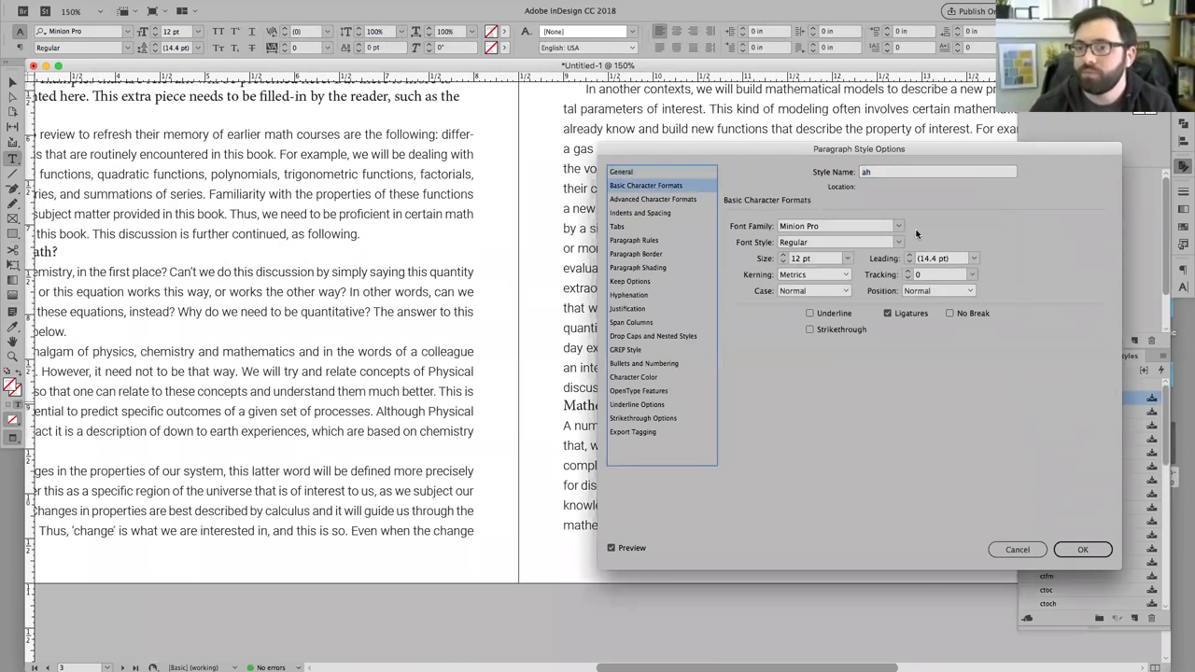
{"action": "left_click", "coordinate": [899, 225]}
{"action": "left_click", "coordinate": [889, 148]}
{"action": "left_click_drag", "start_coordinate": [889, 149], "coordinate": [1014, 113]}
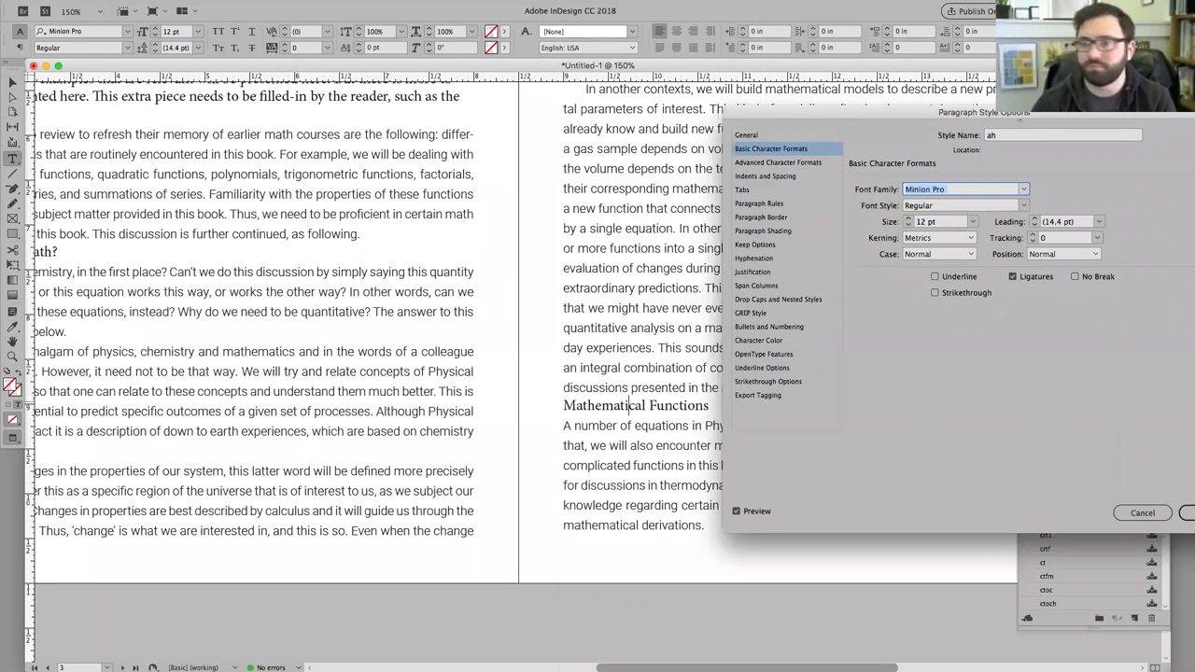
{"action": "left_click", "coordinate": [773, 138]}
{"action": "left_click", "coordinate": [775, 149]}
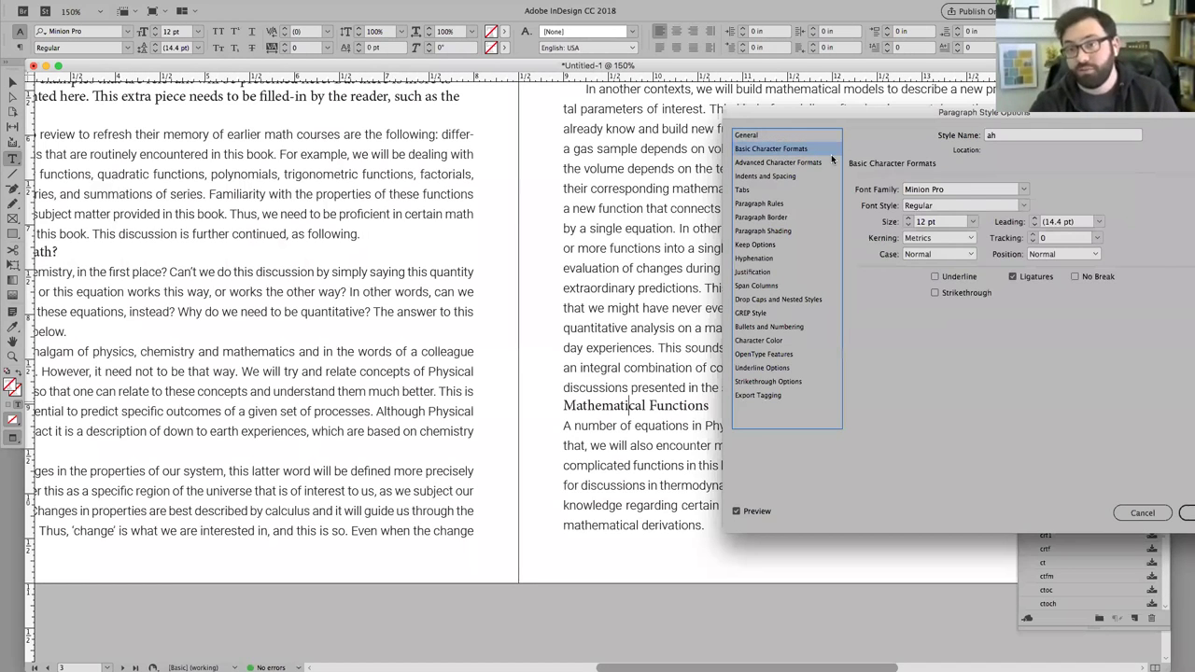
{"action": "left_click", "coordinate": [1020, 191]}
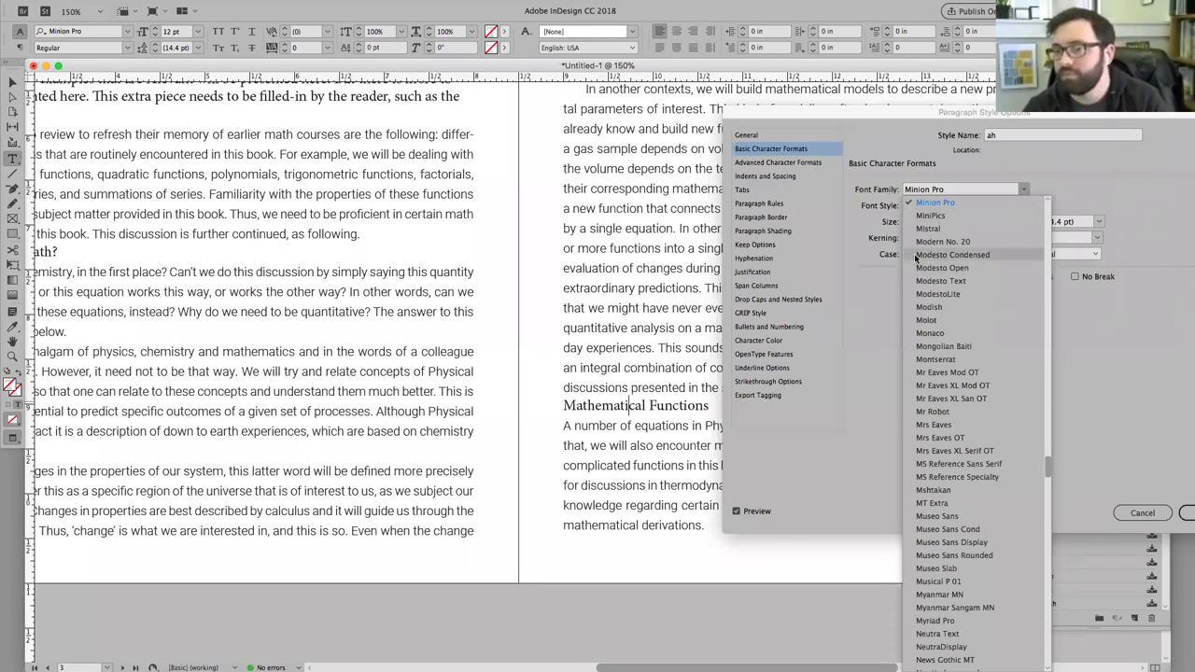
{"action": "left_click_drag", "start_coordinate": [1049, 473], "coordinate": [1048, 442]}
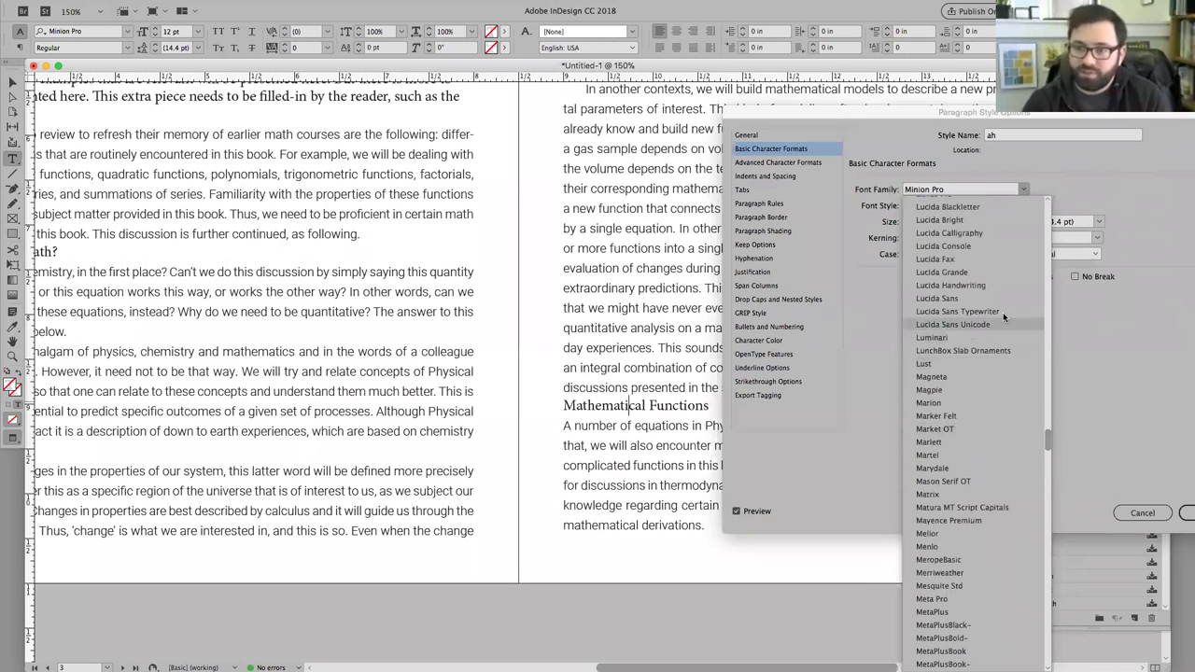
{"action": "scroll", "coordinate": [999, 309], "scroll_direction": "up", "scroll_amount": 10}
{"action": "left_click", "coordinate": [971, 188]}
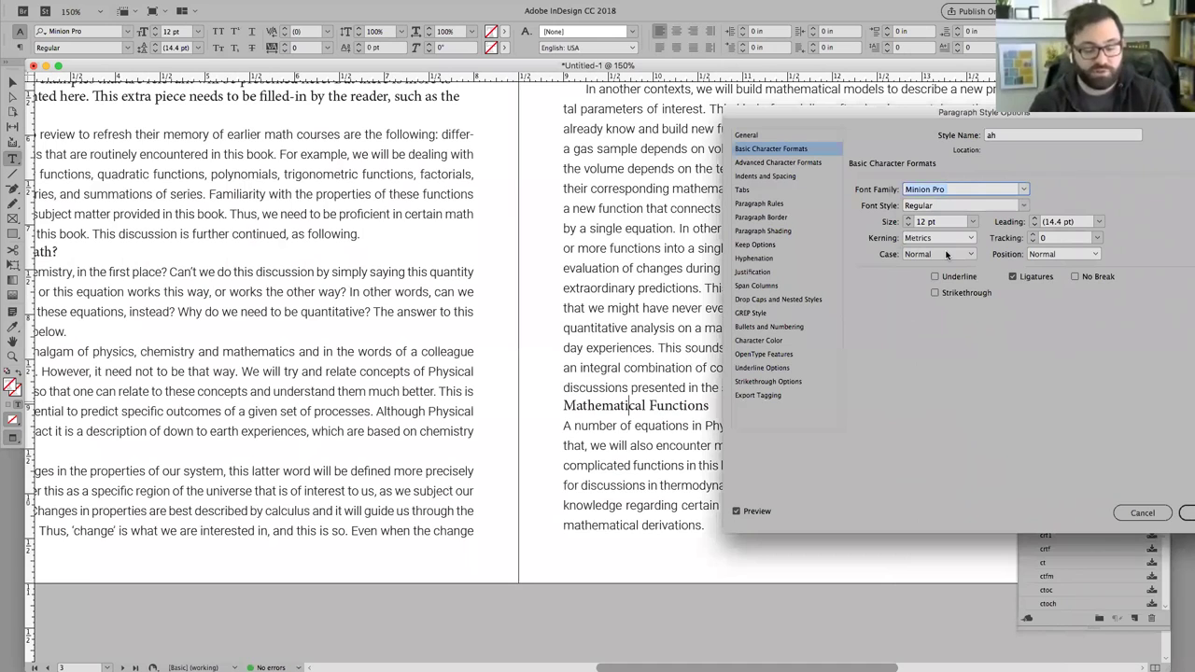
{"action": "type", "text": "Roboto"}
{"action": "key", "text": "Tab"}
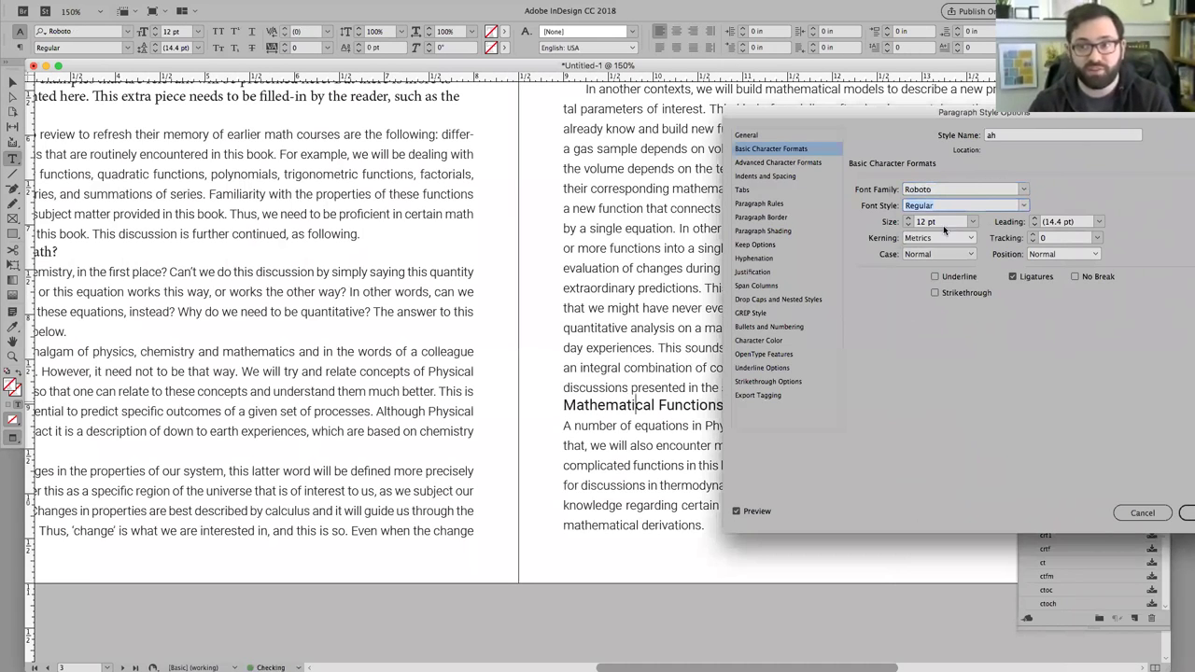
- Set the "ah" heading style's font style to Black and its case to All Caps
{"action": "left_click", "coordinate": [1025, 207]}
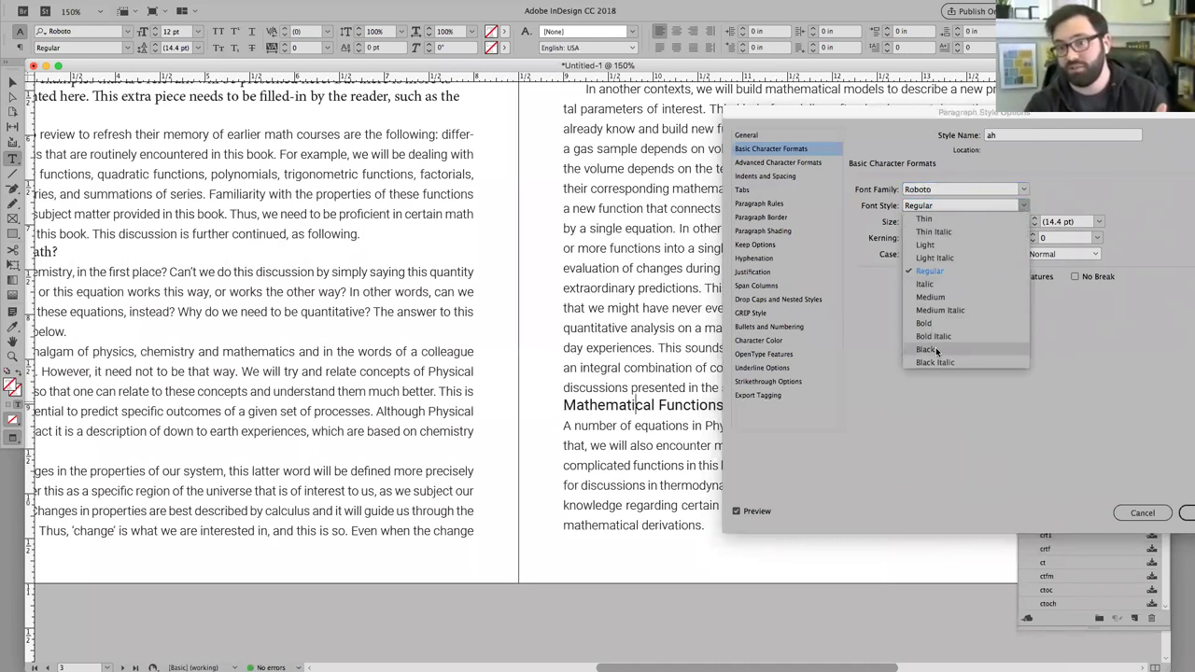
{"action": "left_click", "coordinate": [936, 350]}
{"action": "left_click", "coordinate": [934, 257]}
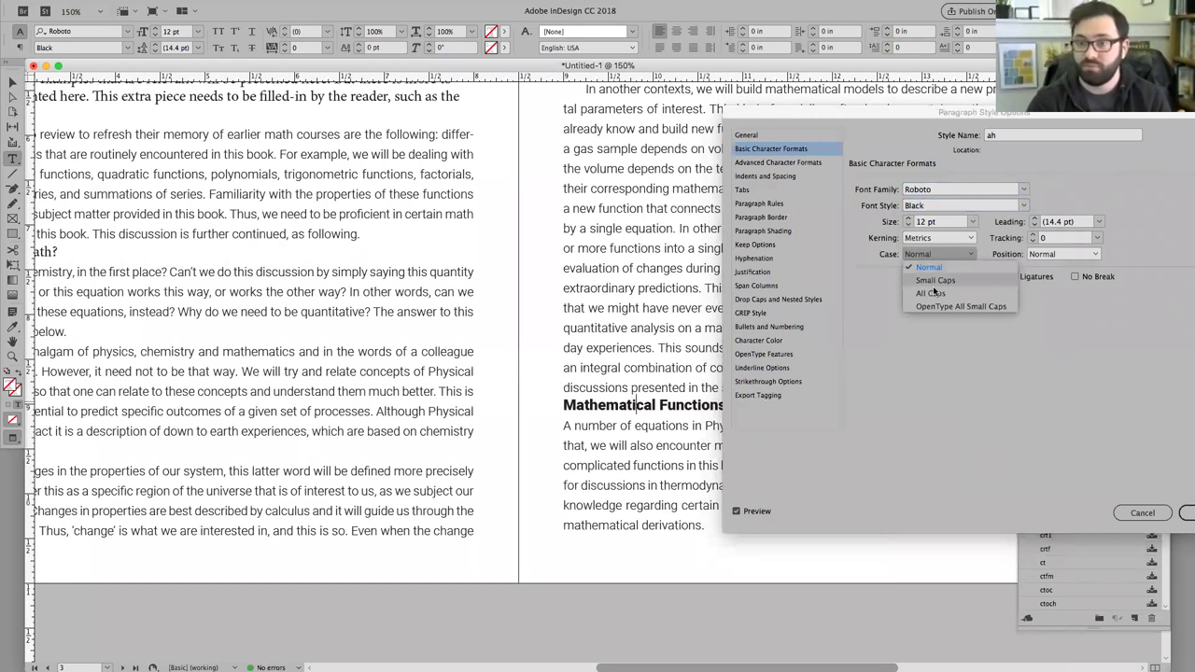
{"action": "left_click", "coordinate": [931, 292]}
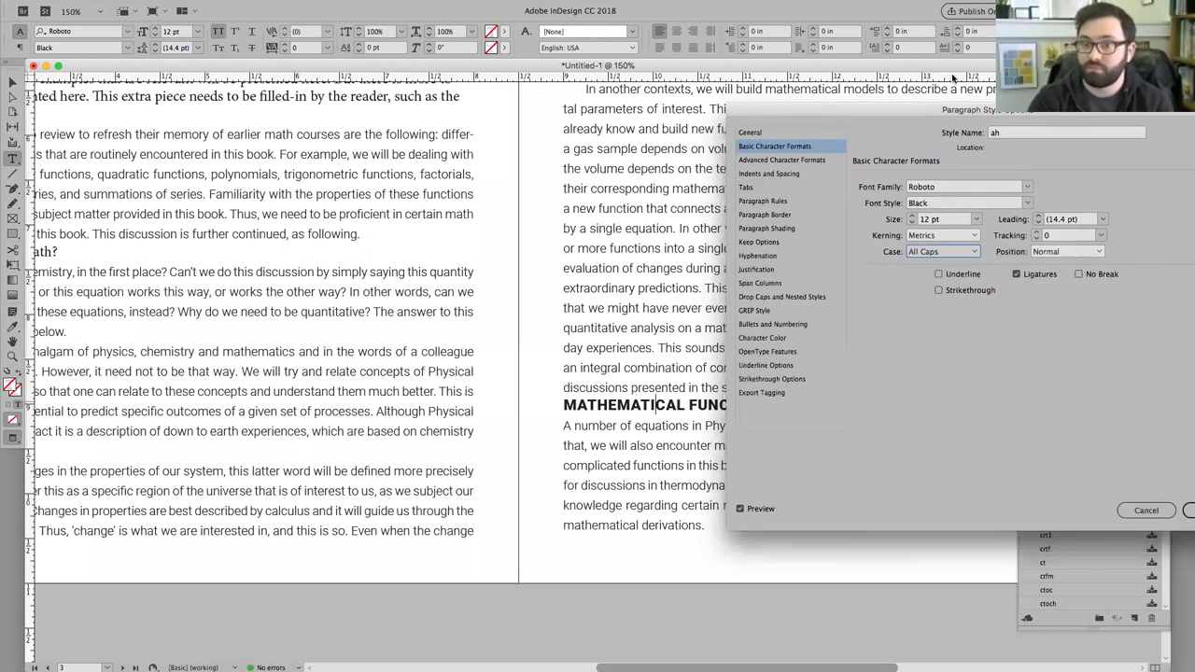
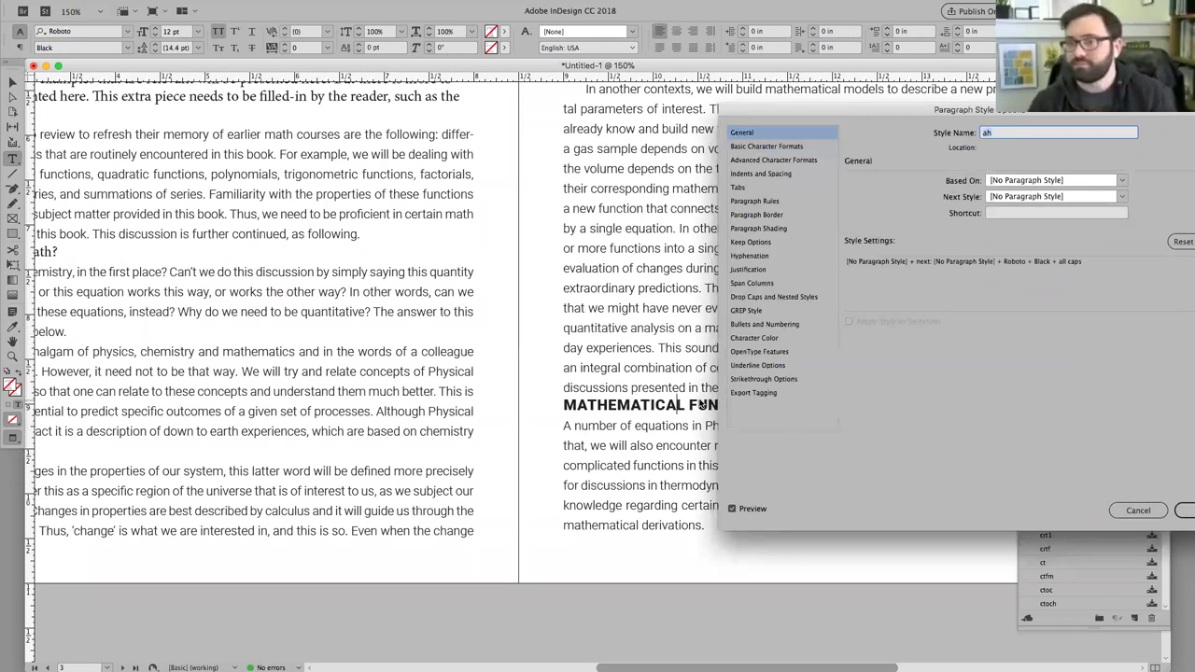
- Set the "ah" heading style's leading to 16 pt
{"action": "left_click", "coordinate": [767, 146]}
{"action": "left_click_drag", "start_coordinate": [846, 109], "coordinate": [829, 104]}
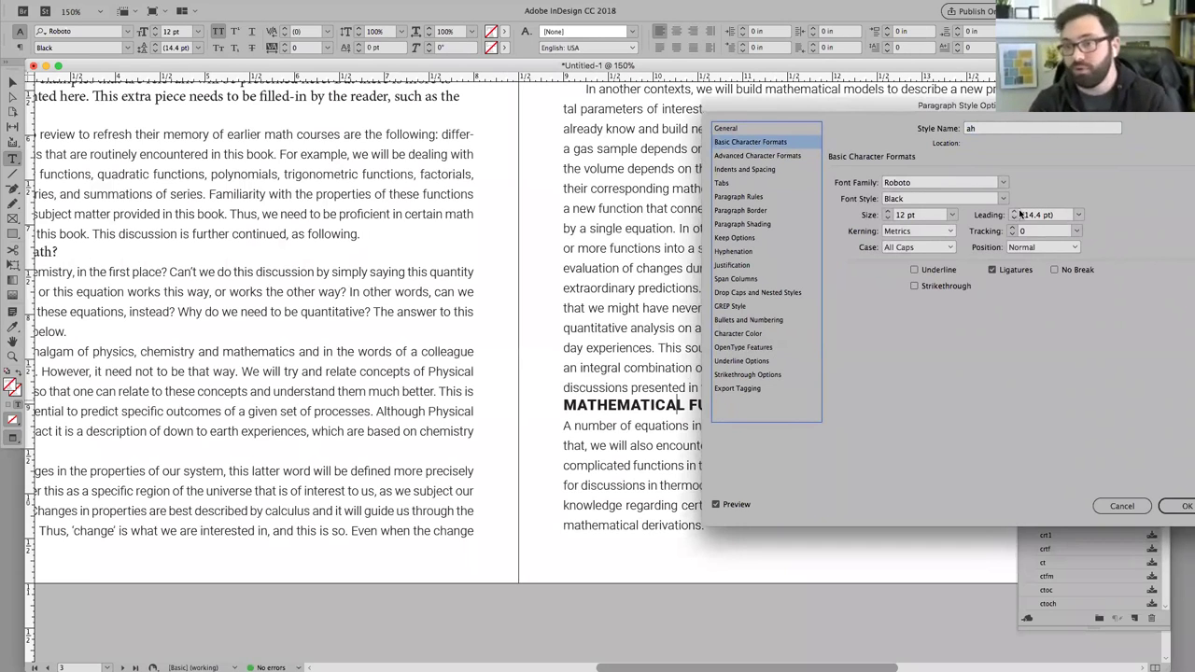
{"action": "left_click", "coordinate": [1014, 211]}
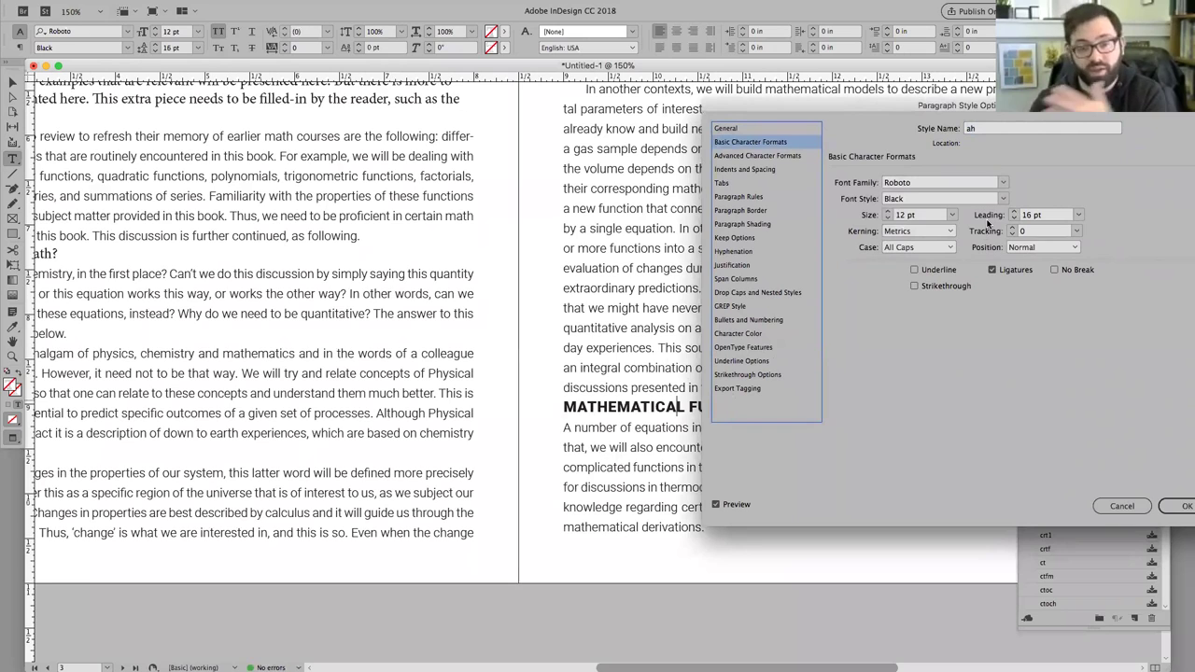
- Give the "ah" style 16 pt of space before and apply the style changes
{"action": "left_click", "coordinate": [780, 169]}
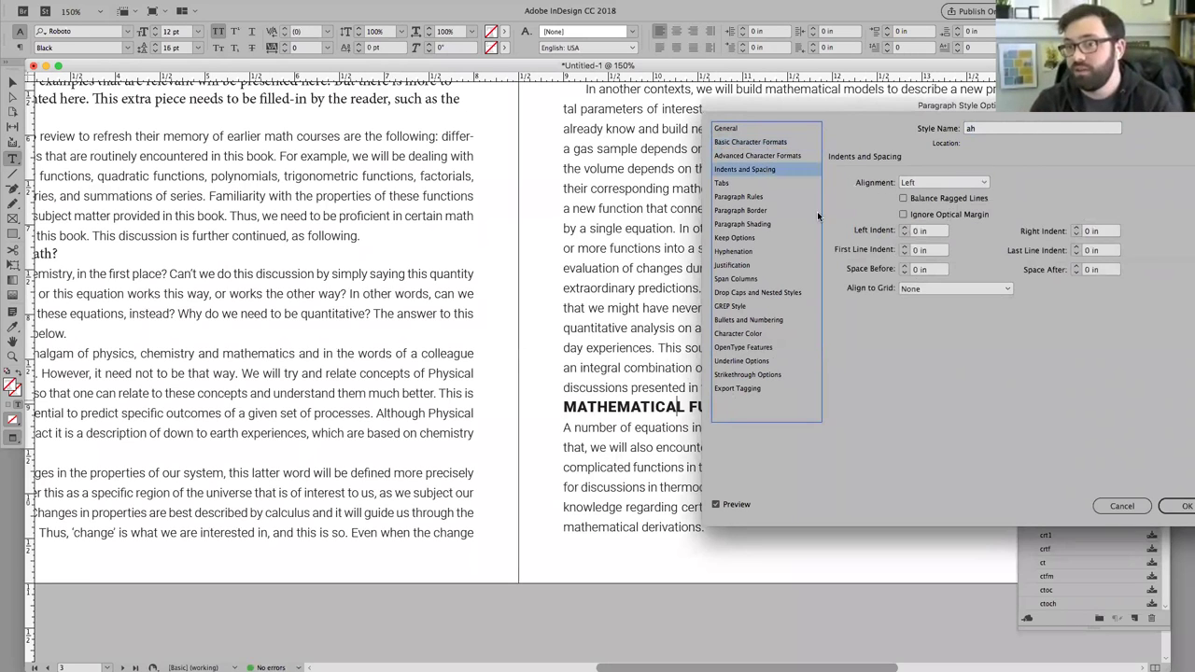
{"action": "left_click", "coordinate": [938, 269]}
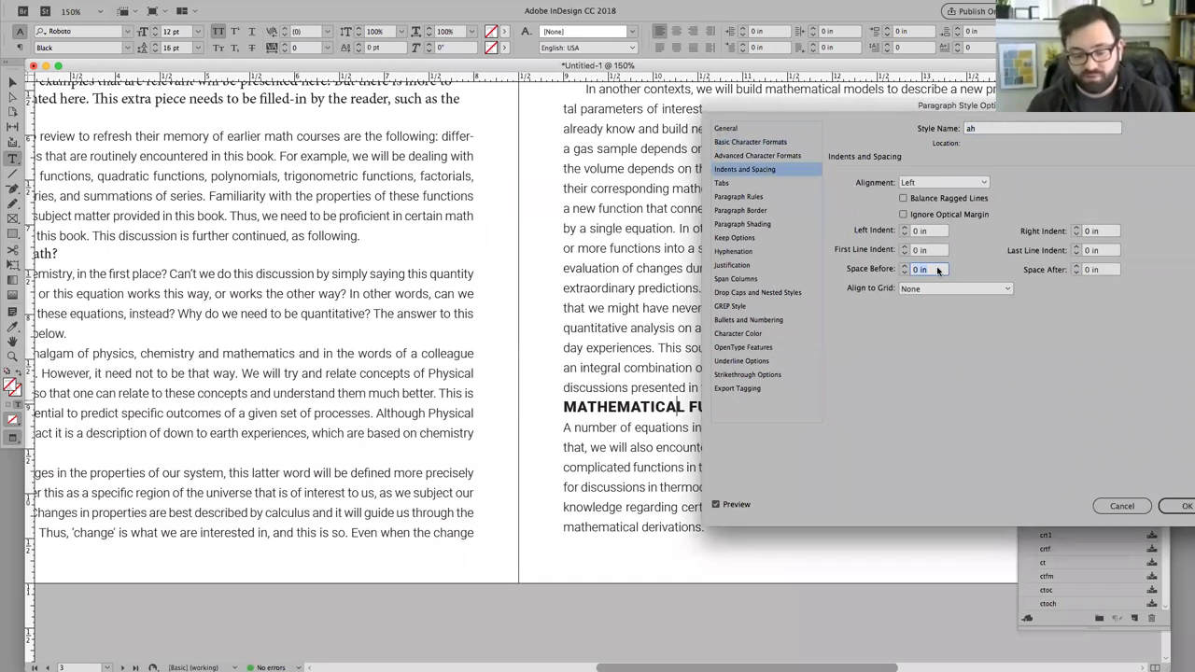
{"action": "type", "text": "16pt"}
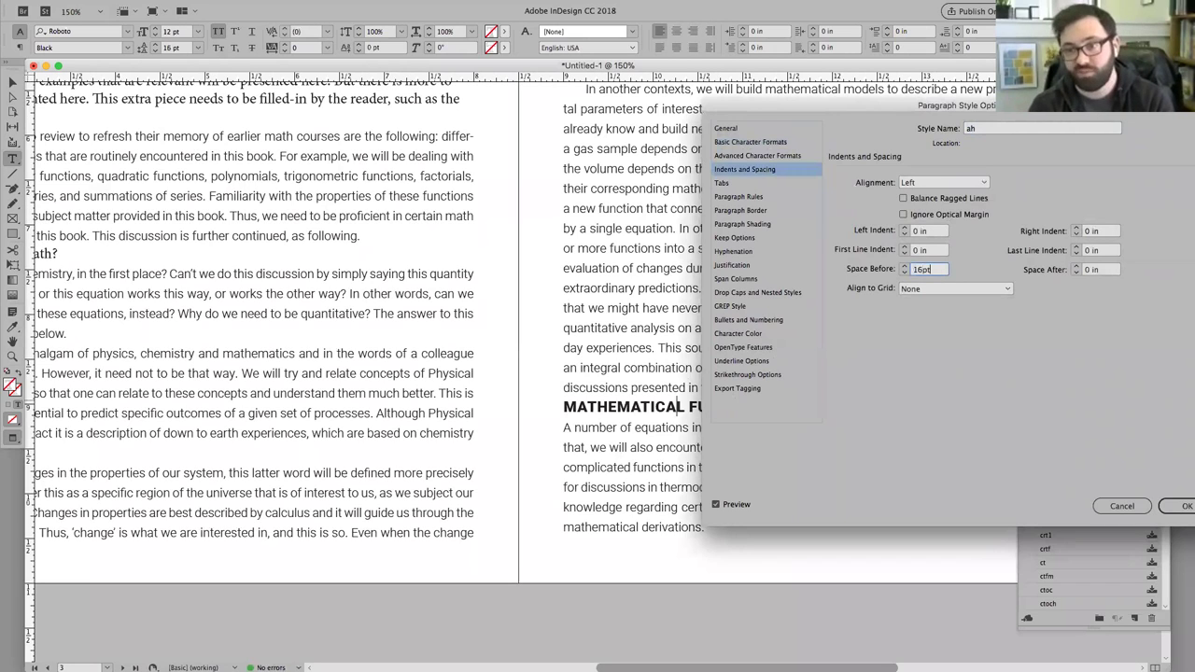
{"action": "left_click", "coordinate": [1114, 269]}
{"action": "key", "text": "Return"}
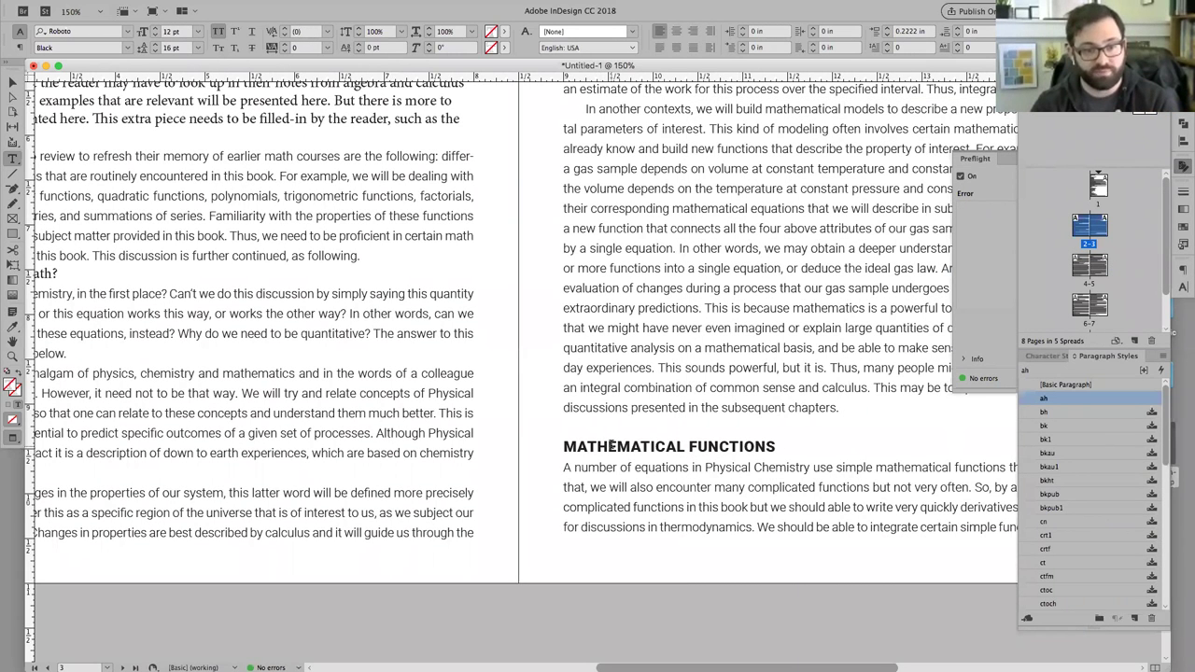
- Edit the "ah" style again and increase its font size to 15 pt
{"action": "right_click", "coordinate": [1053, 404]}
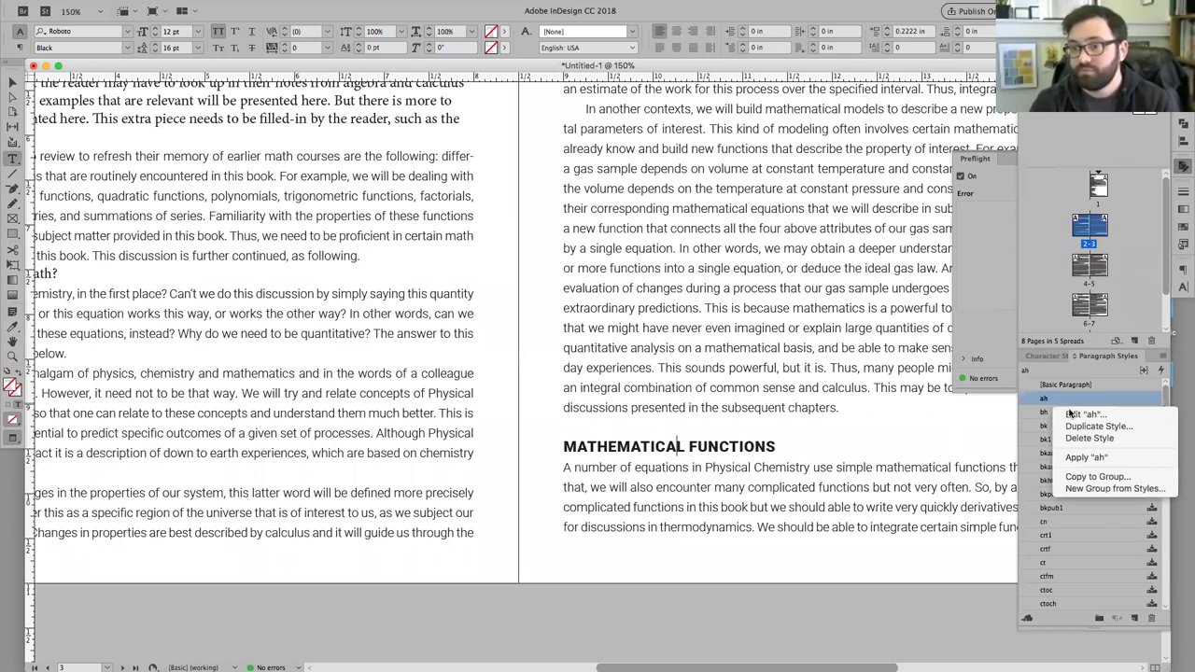
{"action": "left_click", "coordinate": [1070, 414]}
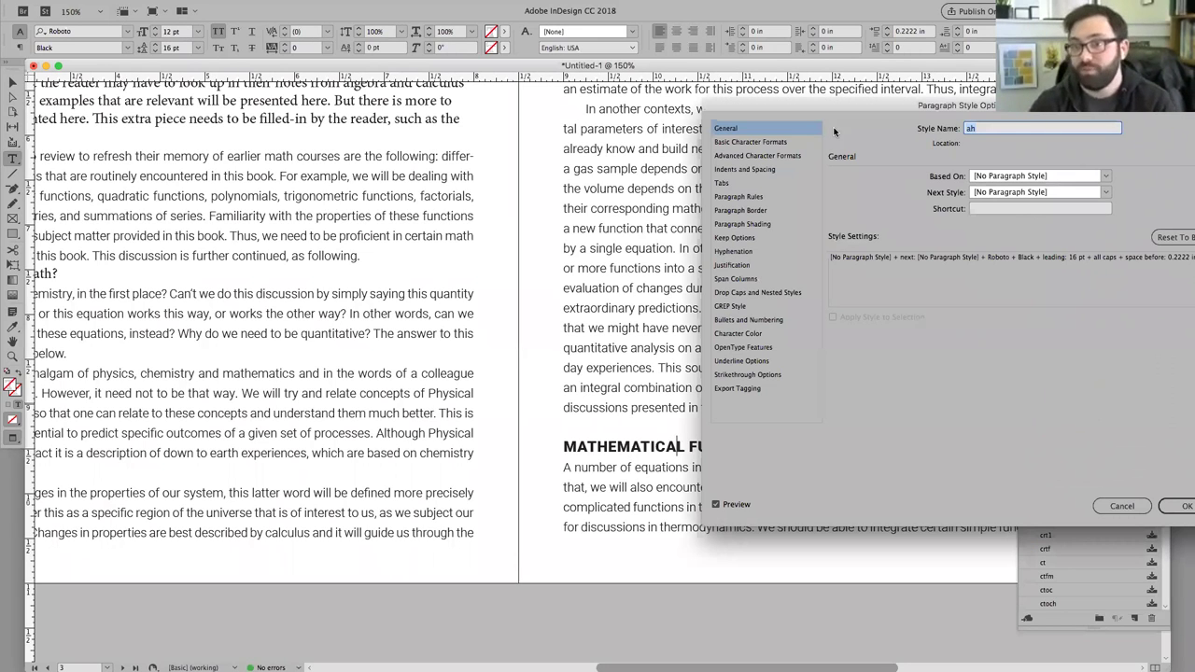
{"action": "left_click", "coordinate": [750, 142]}
{"action": "left_click", "coordinate": [885, 212]}
{"action": "left_click", "coordinate": [884, 212]}
{"action": "left_click", "coordinate": [884, 212]}
{"action": "left_click_drag", "start_coordinate": [833, 105], "coordinate": [768, 41]}
- Set the "ah" style's space before to 28 pt and space after to 4 pt, and apply the changes
{"action": "left_click", "coordinate": [960, 154]}
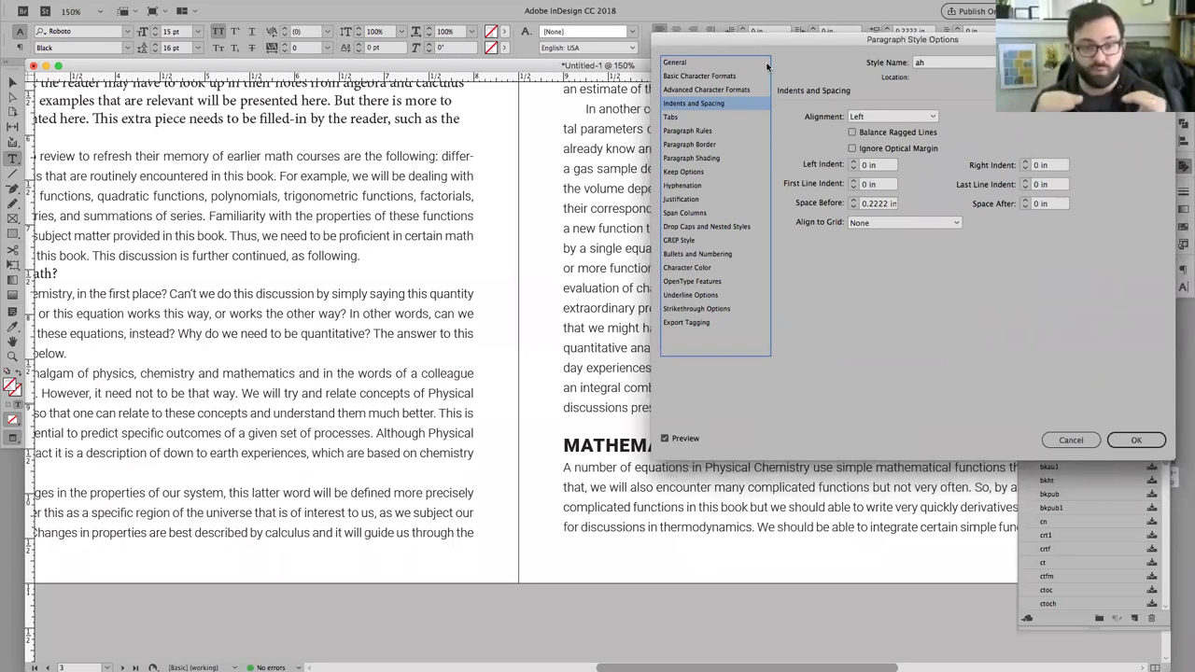
{"action": "left_click", "coordinate": [877, 203]}
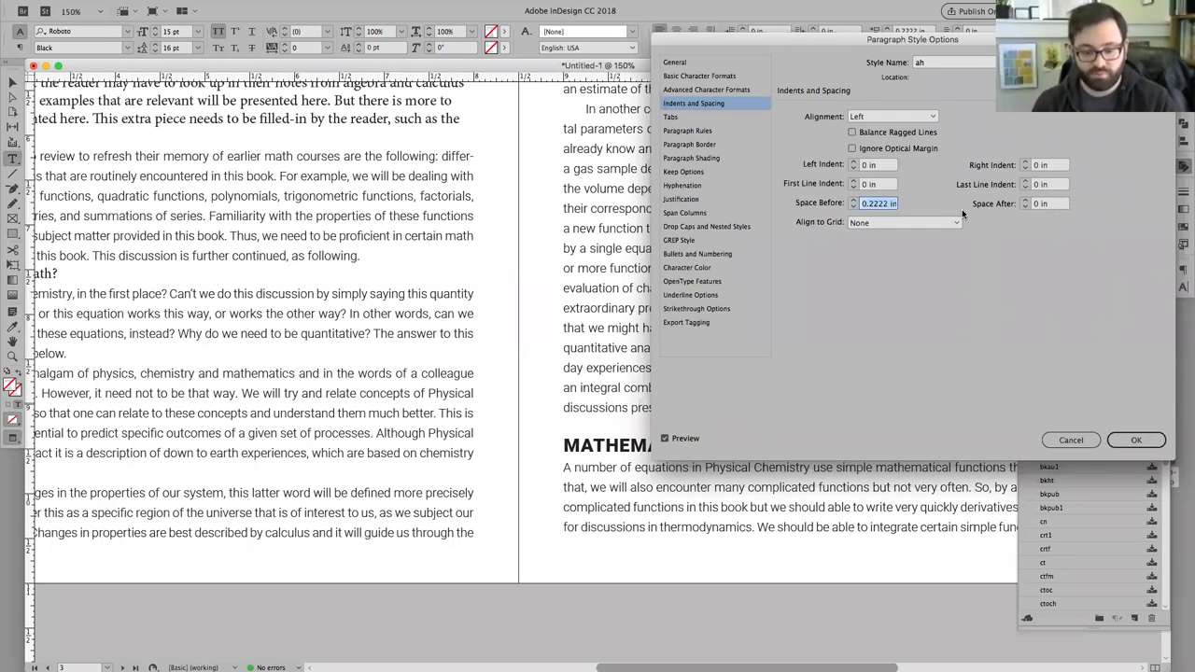
{"action": "type", "text": "28pt"}
{"action": "key", "text": "Tab"}
{"action": "type", "text": "4pt"}
{"action": "left_click", "coordinate": [1136, 440]}
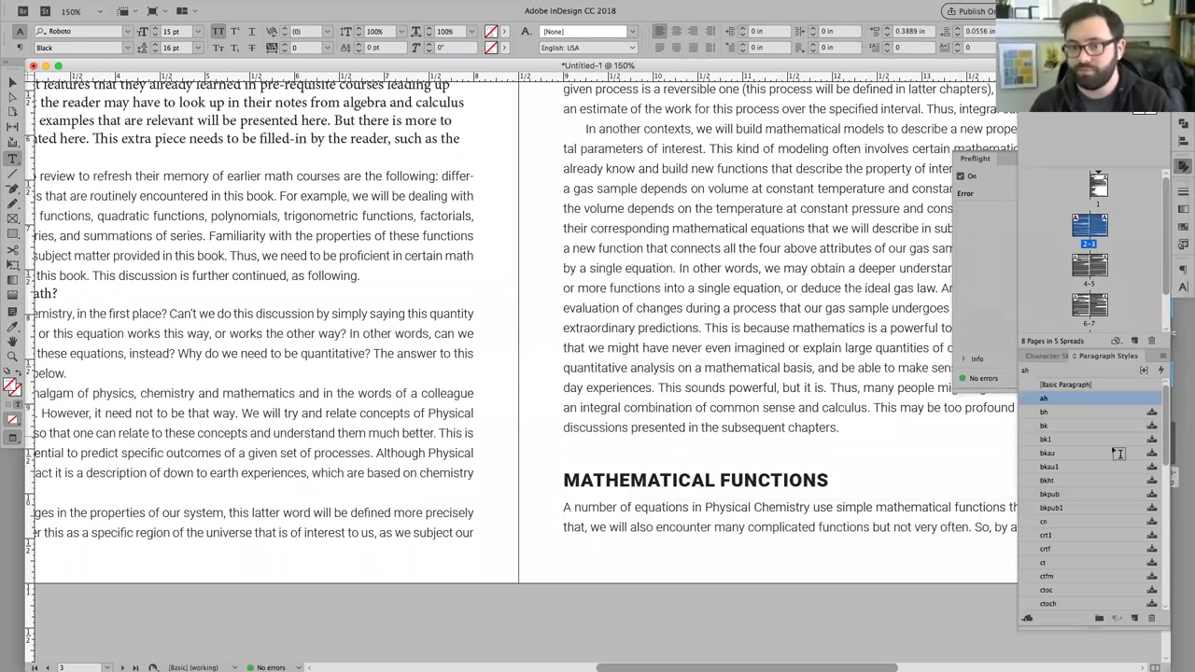
- Examine the spacing between the "Mathematical Functions" heading and the body lines directly above and below it
{"action": "left_click", "coordinate": [537, 392]}
{"action": "scroll", "coordinate": [518, 351], "scroll_direction": "down", "scroll_amount": 1}
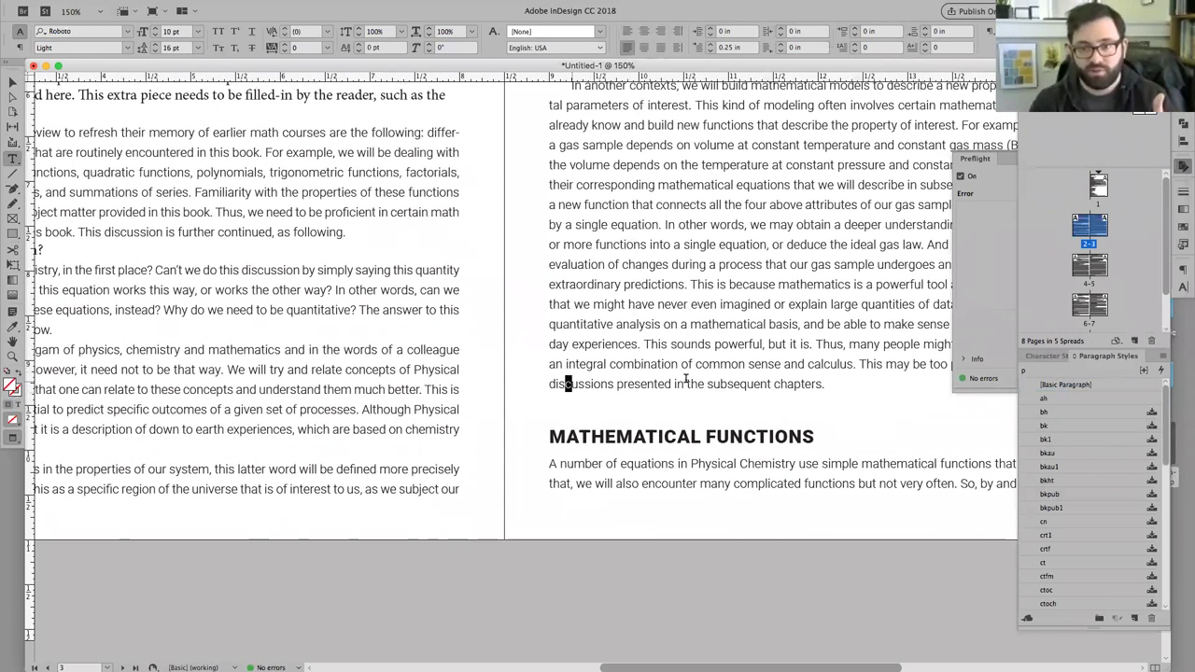
{"action": "left_click_drag", "start_coordinate": [566, 383], "coordinate": [766, 382]}
{"action": "left_click_drag", "start_coordinate": [550, 463], "coordinate": [812, 464]}
{"action": "left_click", "coordinate": [533, 454]}
{"action": "scroll", "coordinate": [676, 522], "scroll_direction": "up", "scroll_amount": 5}
{"action": "scroll", "coordinate": [676, 522], "scroll_direction": "left", "scroll_amount": 3}
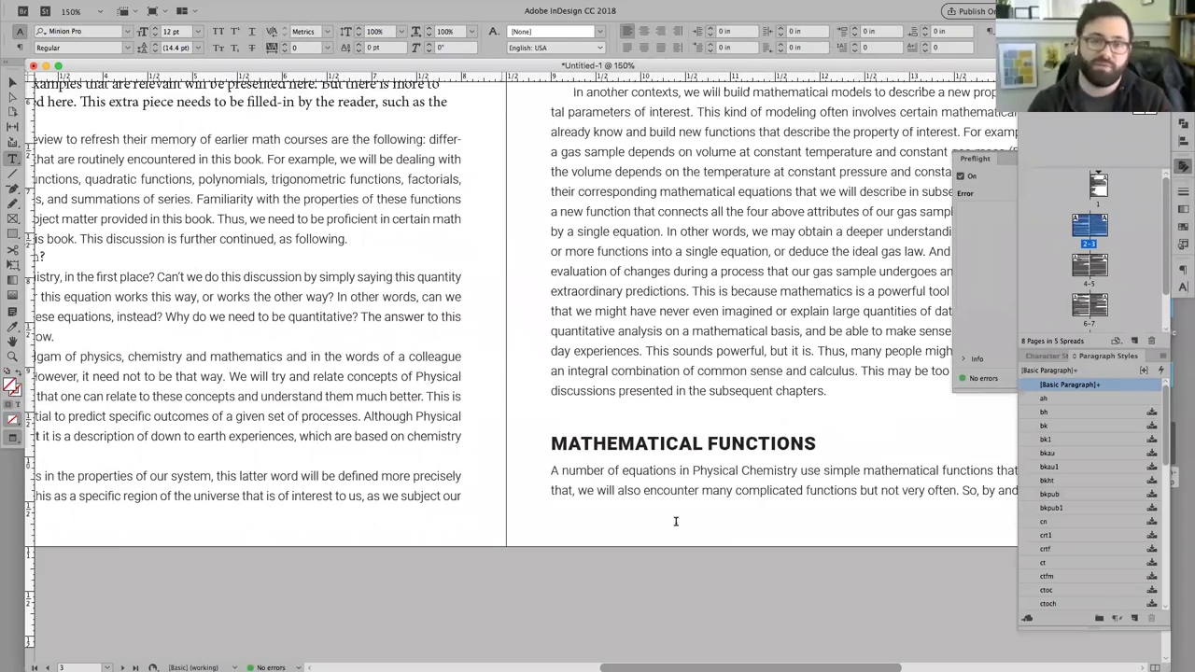
- Review how the restyled headings and body text line up across the facing and following pages, at 125% zoom
{"action": "scroll", "coordinate": [726, 501], "scroll_direction": "down", "scroll_amount": 15}
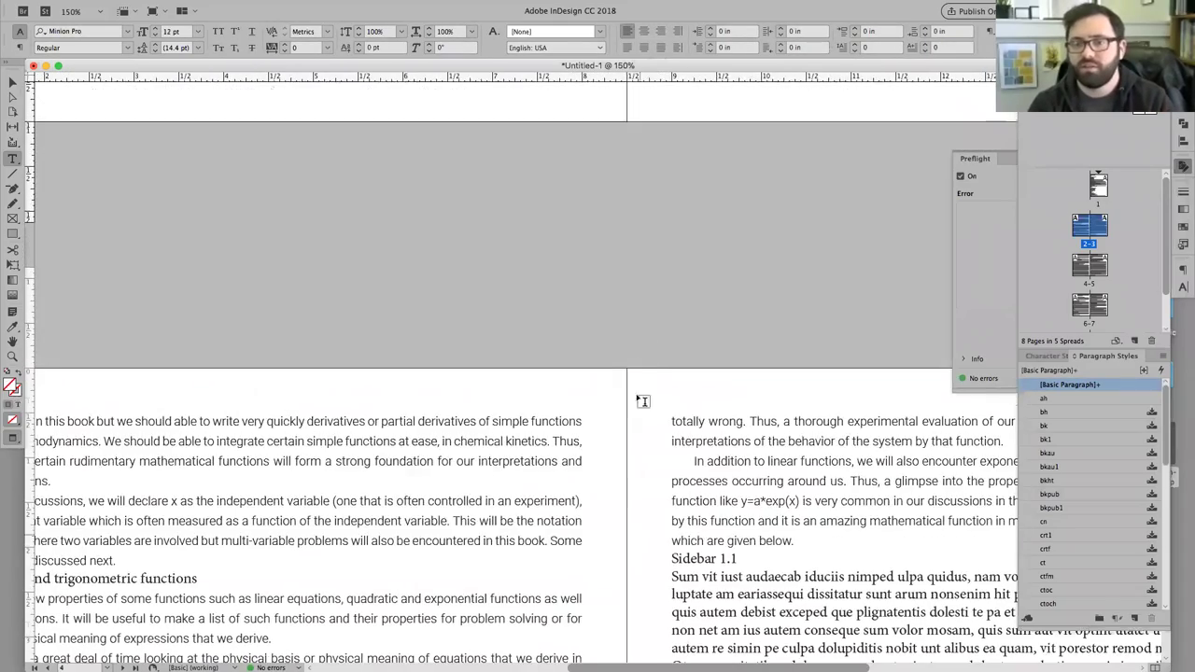
{"action": "scroll", "coordinate": [726, 343], "scroll_direction": "down", "scroll_amount": 3}
{"action": "scroll", "coordinate": [616, 570], "scroll_direction": "up", "scroll_amount": 10}
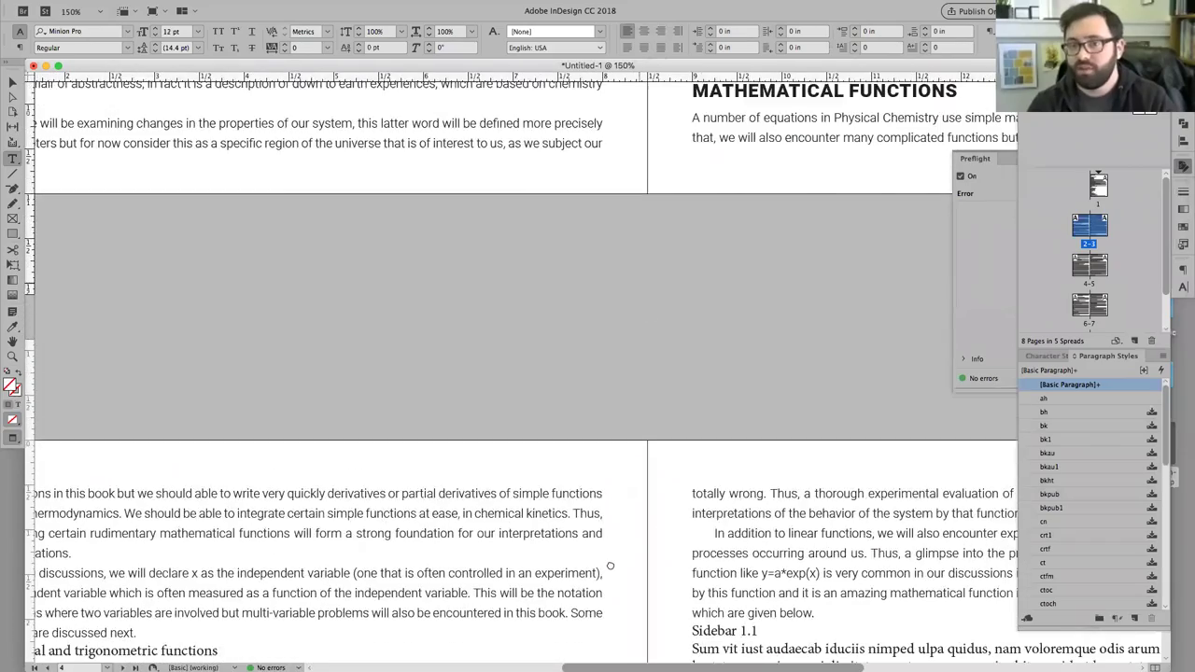
{"action": "scroll", "coordinate": [616, 480], "scroll_direction": "up", "scroll_amount": 5}
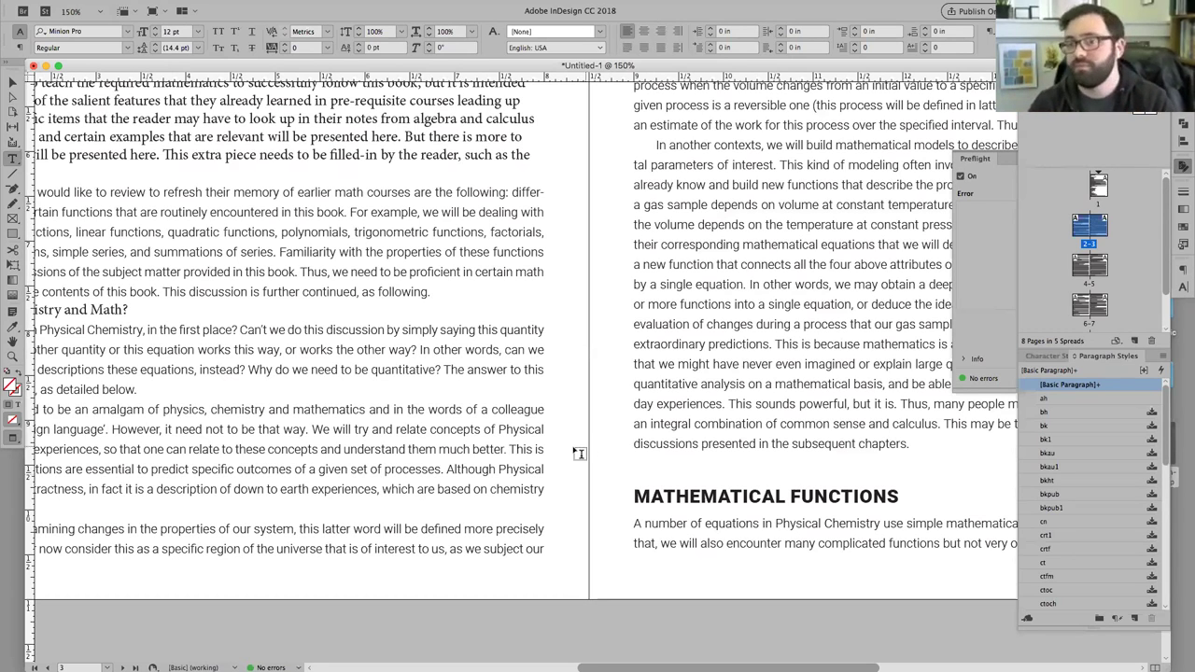
{"action": "scroll", "coordinate": [572, 447], "scroll_direction": "down", "scroll_amount": 3}
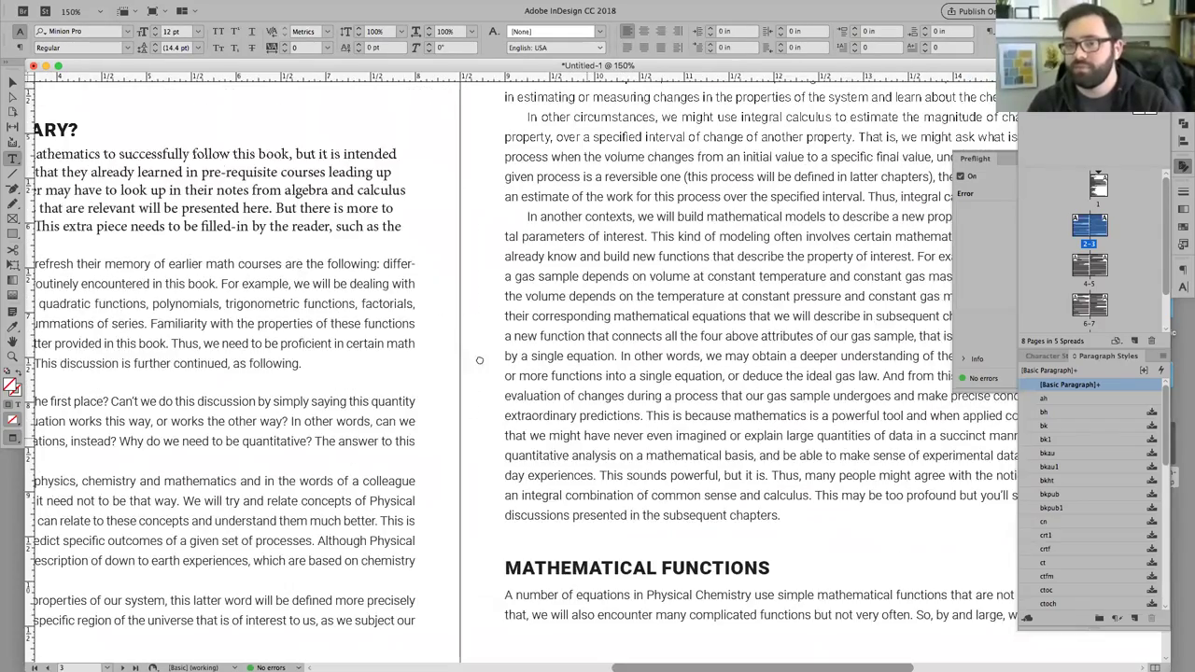
{"action": "left_click", "coordinate": [638, 399]}
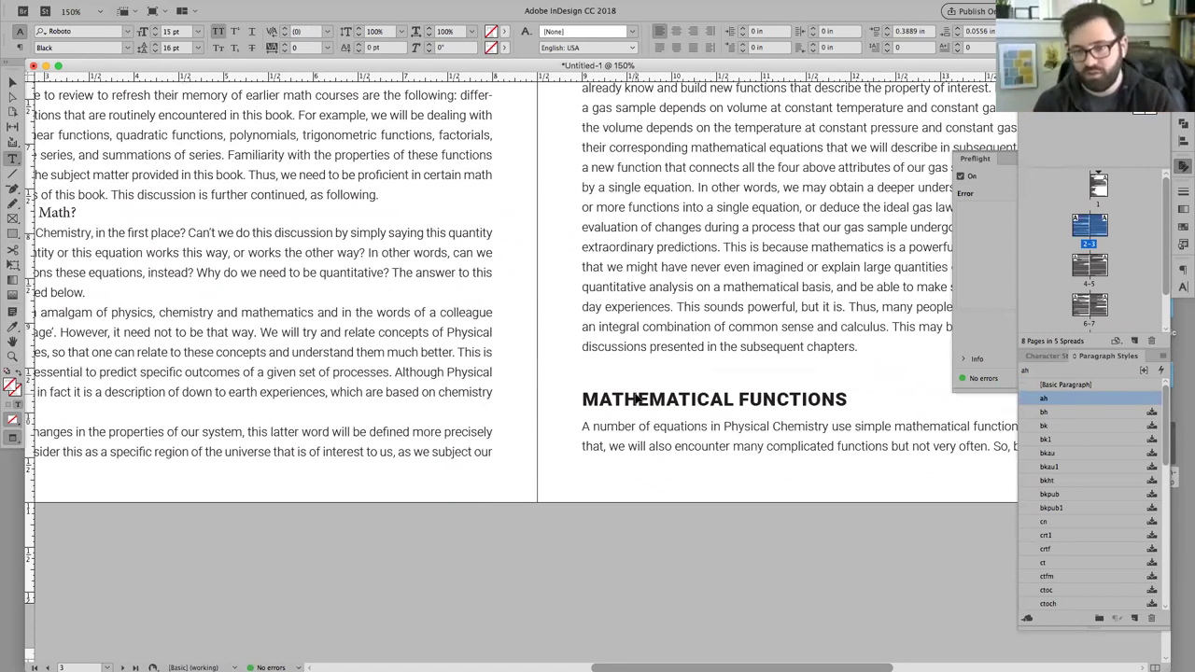
{"action": "key", "text": "Escape"}
{"action": "key", "text": "ctrl+minus"}
{"action": "scroll", "coordinate": [470, 396], "scroll_direction": "up", "scroll_amount": 5}
{"action": "scroll", "coordinate": [469, 396], "scroll_direction": "left", "scroll_amount": 10}
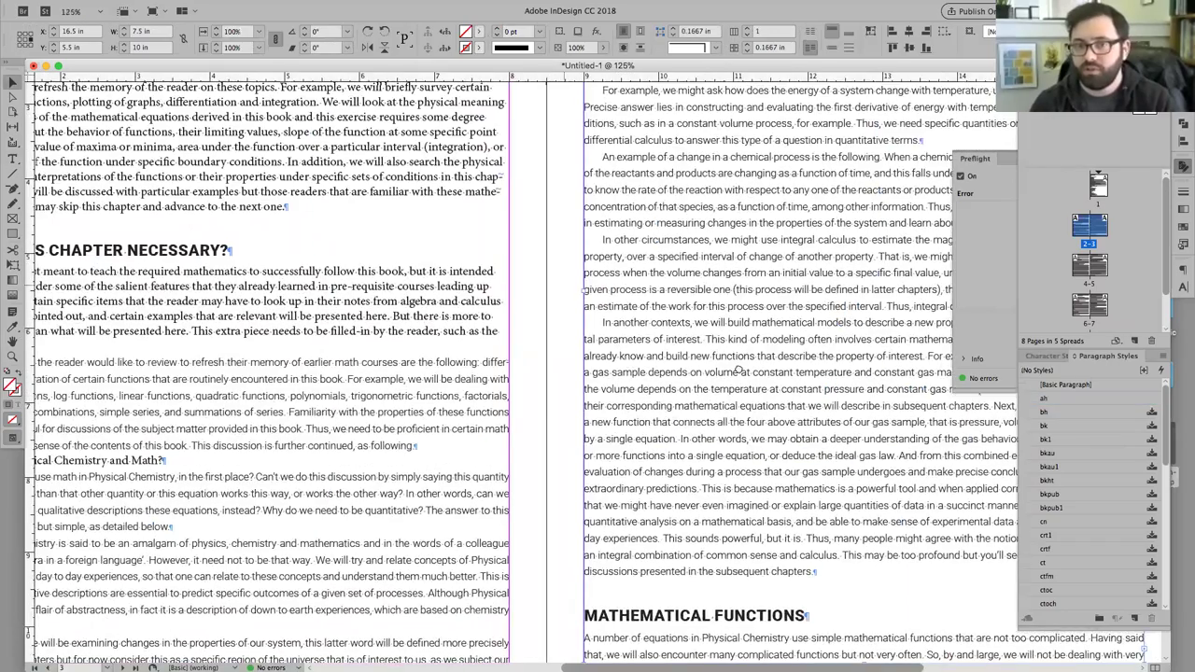
- Return to page 2 and check which paragraph style is assigned to the paragraph directly below the "Goals" heading
{"action": "scroll", "coordinate": [712, 448], "scroll_direction": "up", "scroll_amount": 4}
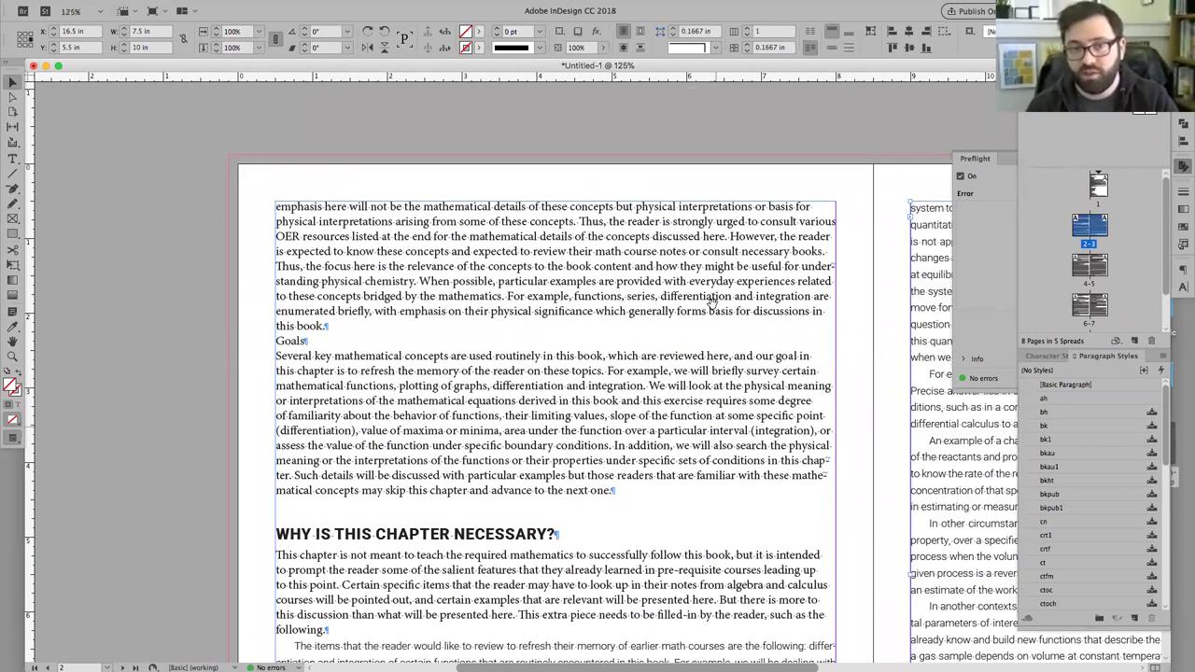
{"action": "scroll", "coordinate": [711, 448], "scroll_direction": "up", "scroll_amount": 10}
{"action": "scroll", "coordinate": [390, 372], "scroll_direction": "down", "scroll_amount": 10}
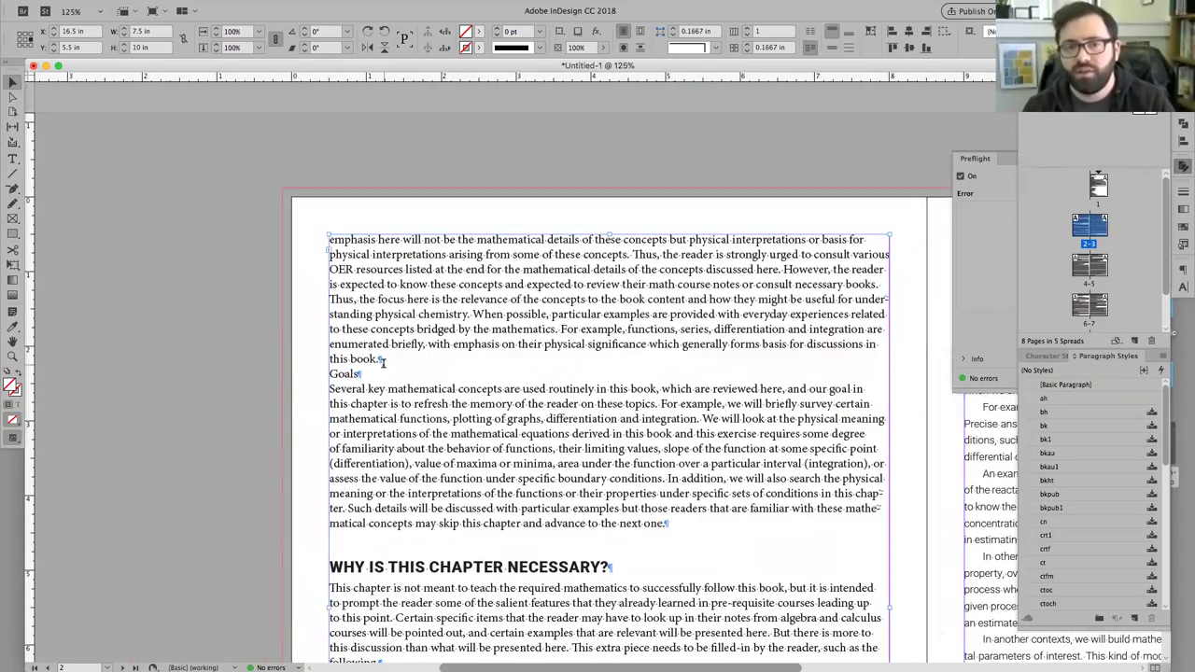
{"action": "double_click", "coordinate": [374, 360]}
{"action": "left_click_drag", "start_coordinate": [390, 284], "coordinate": [567, 284]}
{"action": "left_click_drag", "start_coordinate": [362, 403], "coordinate": [493, 388]}
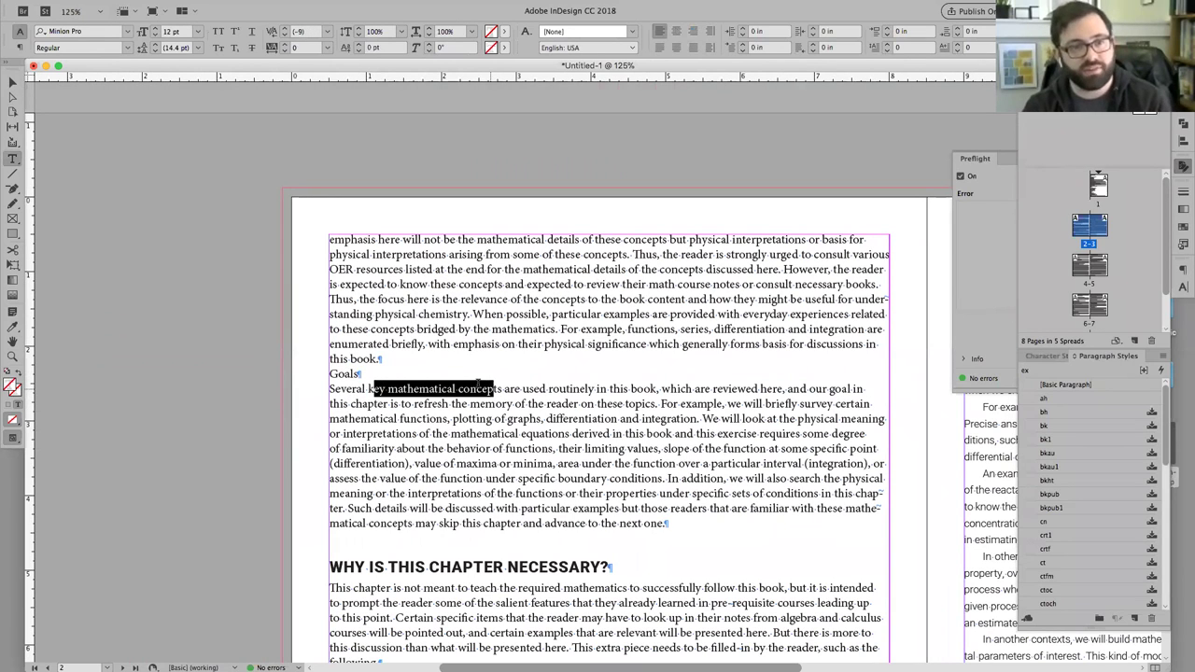
{"action": "left_click", "coordinate": [387, 373]}
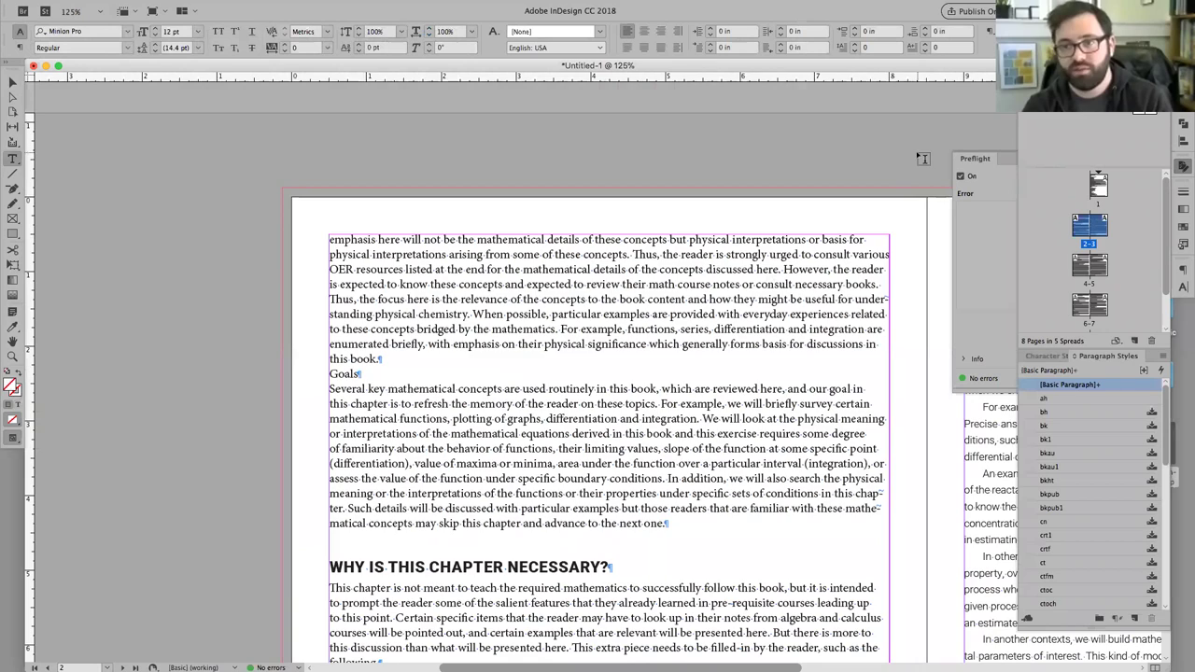
{"action": "scroll", "coordinate": [790, 149], "scroll_direction": "right", "scroll_amount": 3}
{"action": "scroll", "coordinate": [790, 150], "scroll_direction": "down", "scroll_amount": 1}
{"action": "double_click", "coordinate": [308, 353]}
{"action": "left_click", "coordinate": [308, 353]}
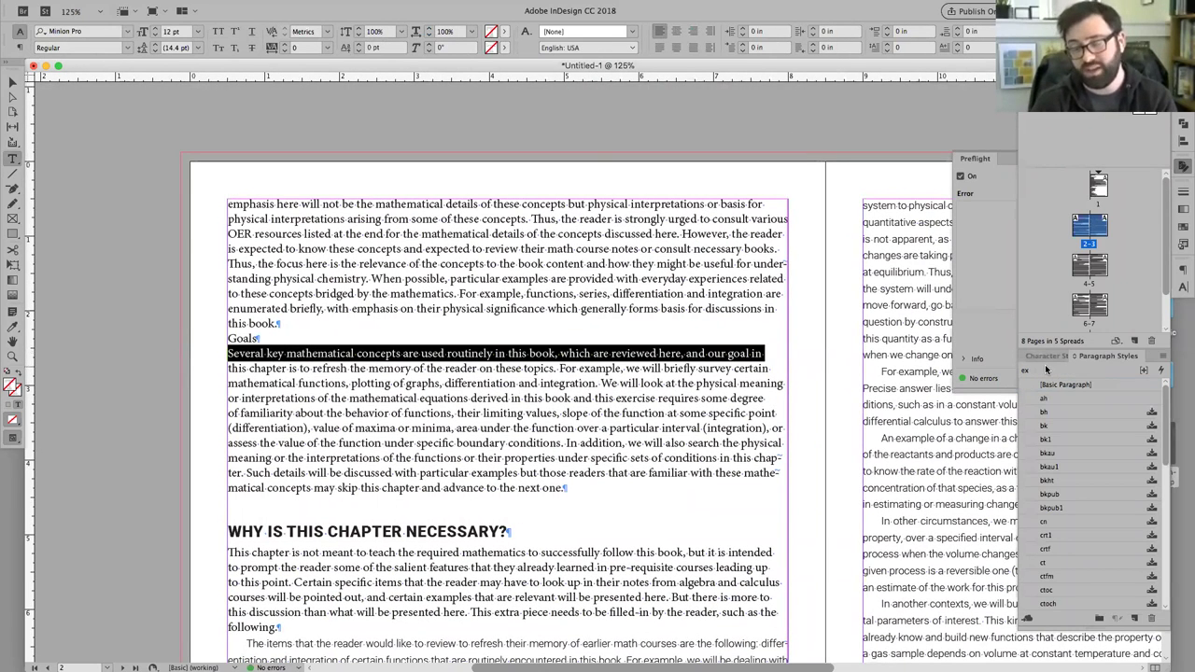
- Compare the paragraph style of the "Goals" heading with the styles of the paragraphs directly above and below it
{"action": "left_click_drag", "start_coordinate": [228, 340], "coordinate": [261, 340]}
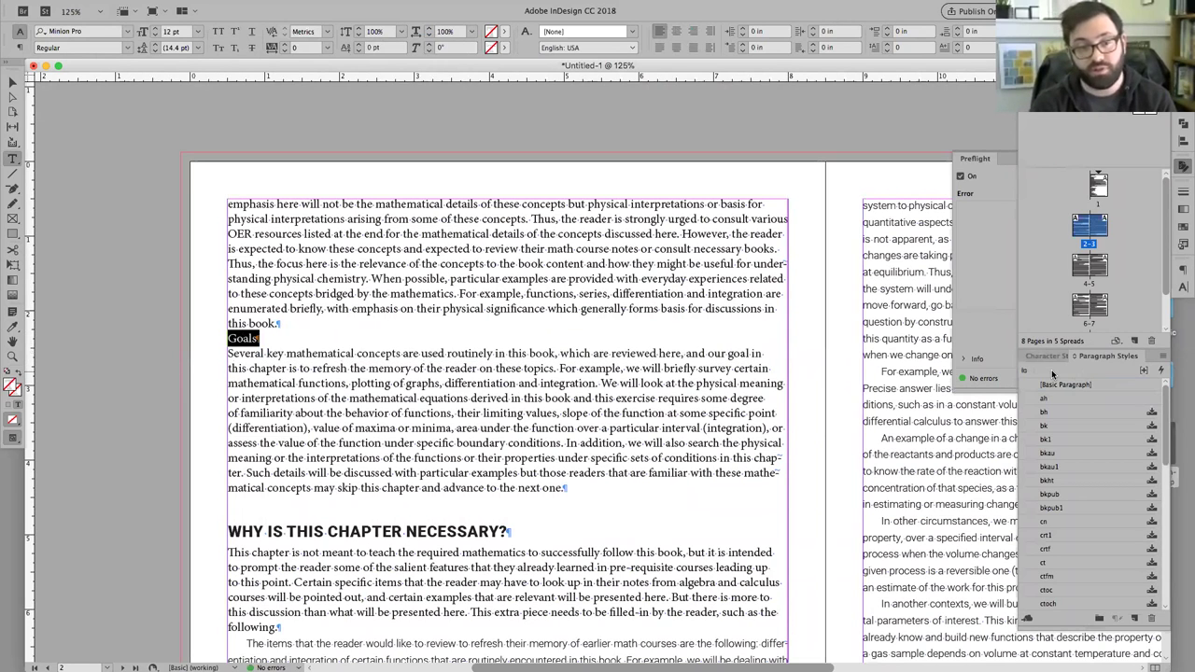
{"action": "double_click", "coordinate": [252, 340]}
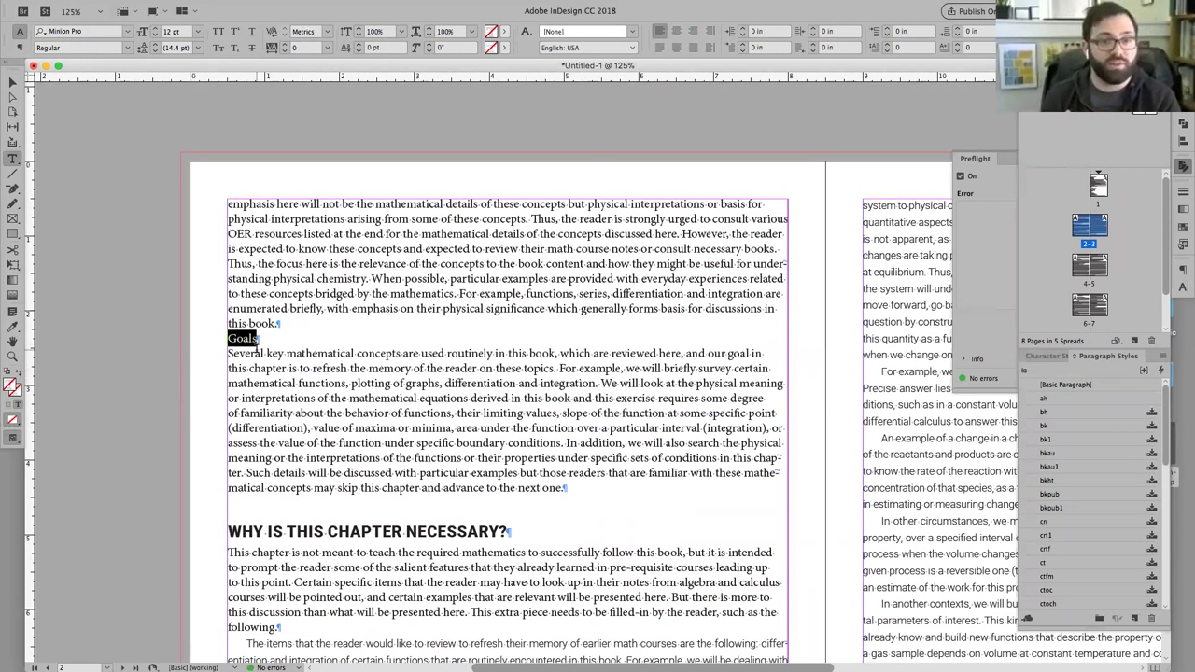
{"action": "left_click_drag", "start_coordinate": [263, 354], "coordinate": [424, 366]}
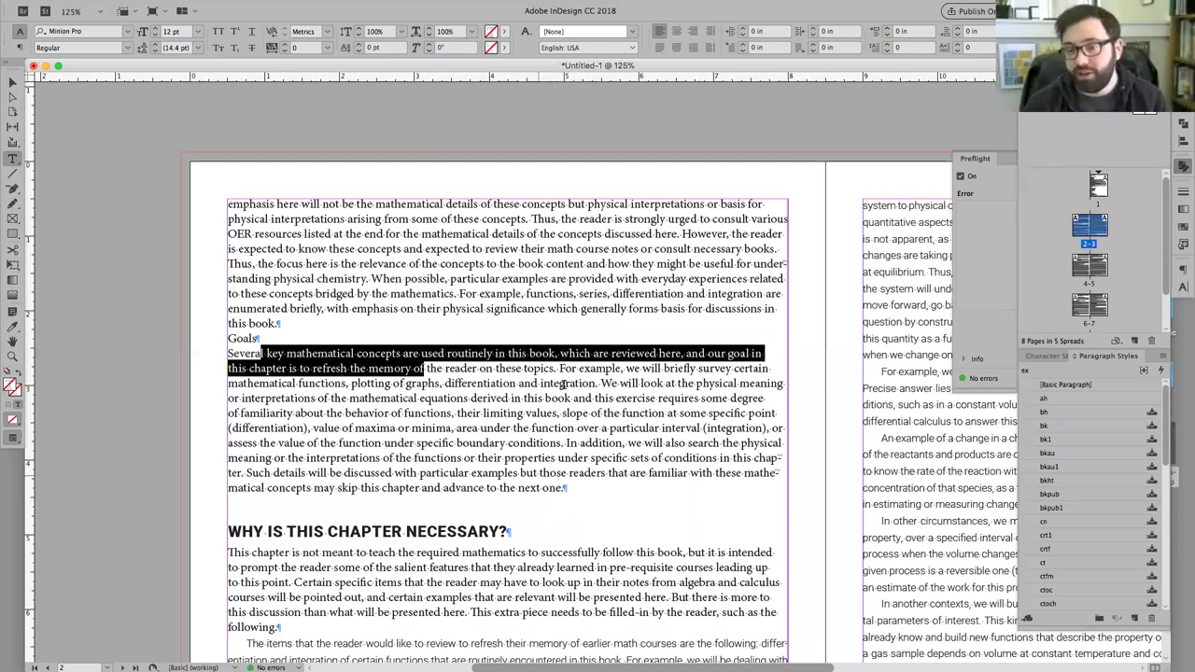
{"action": "double_click", "coordinate": [727, 309]}
{"action": "left_click_drag", "start_coordinate": [727, 310], "coordinate": [324, 309]}
{"action": "left_click", "coordinate": [326, 356]}
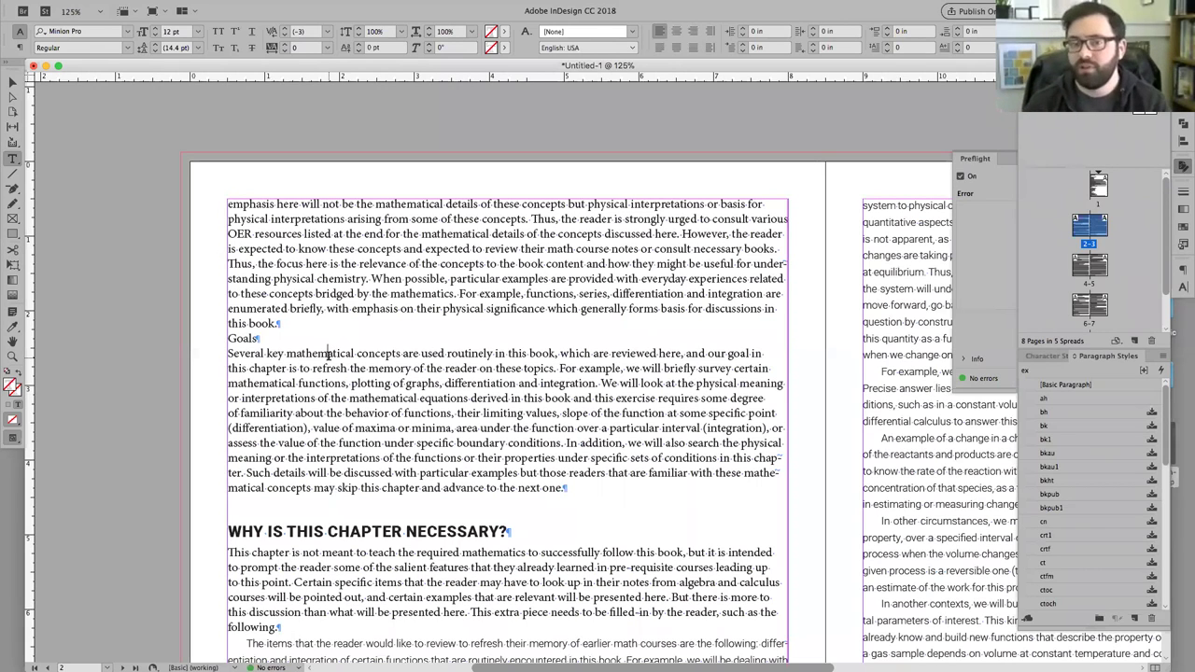
{"action": "left_click", "coordinate": [438, 174]}
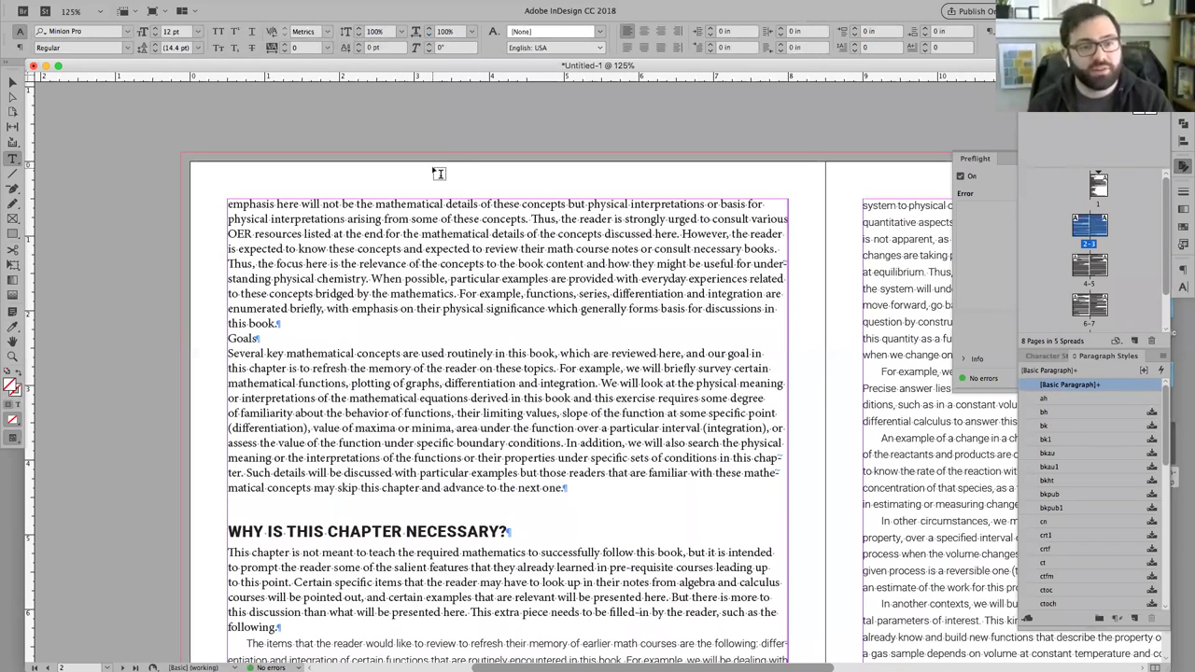
{"action": "key", "text": "super+Tab"}
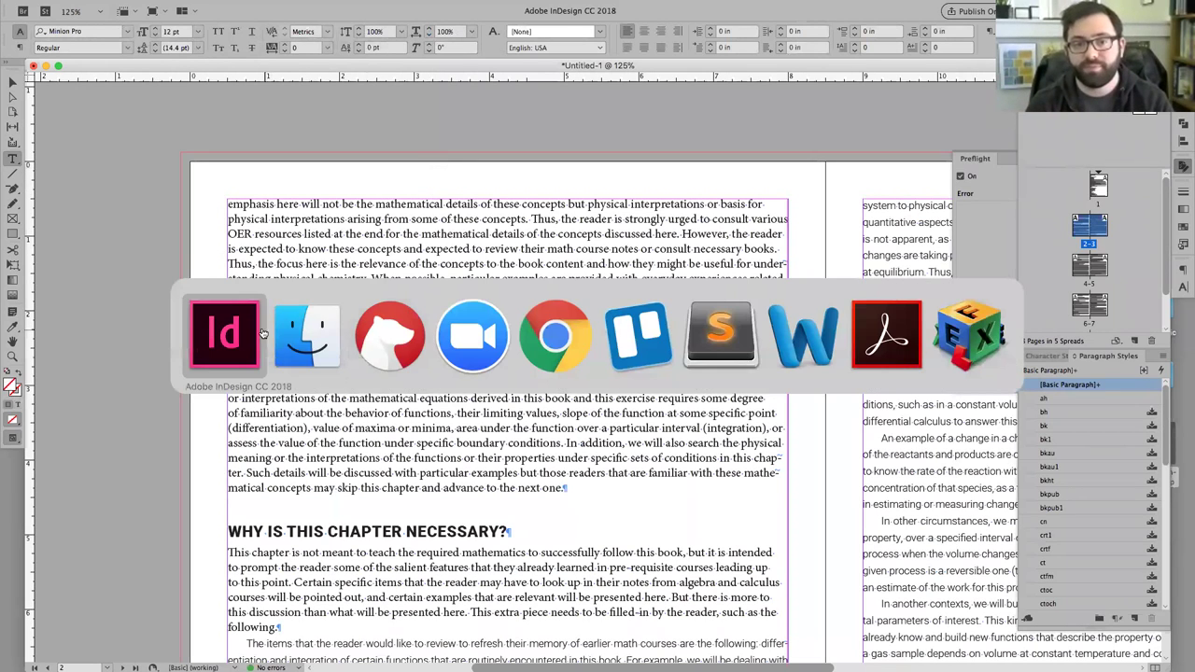
{"action": "left_click", "coordinate": [225, 334]}
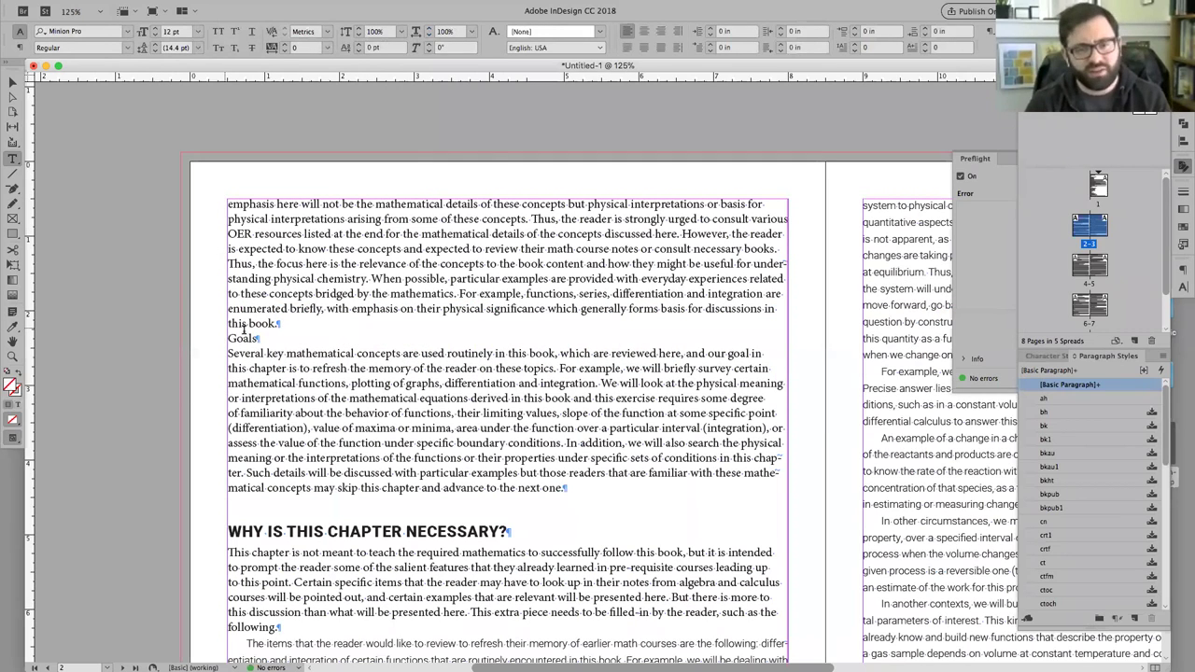
{"action": "double_click", "coordinate": [242, 337]}
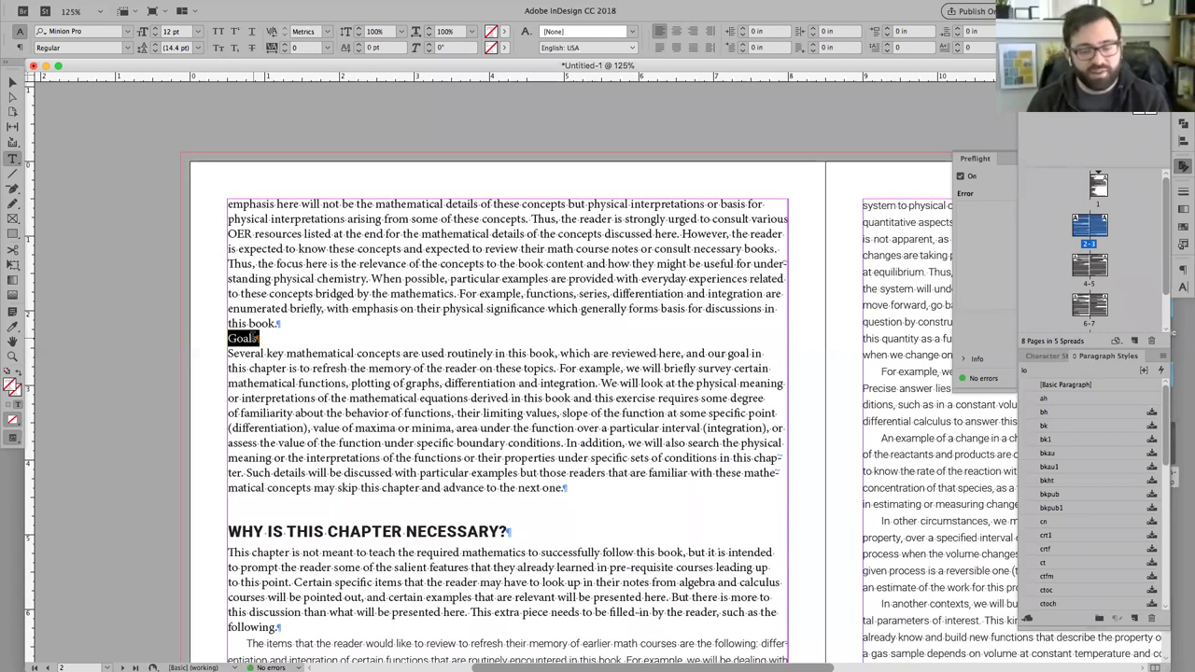
{"action": "double_click", "coordinate": [243, 338]}
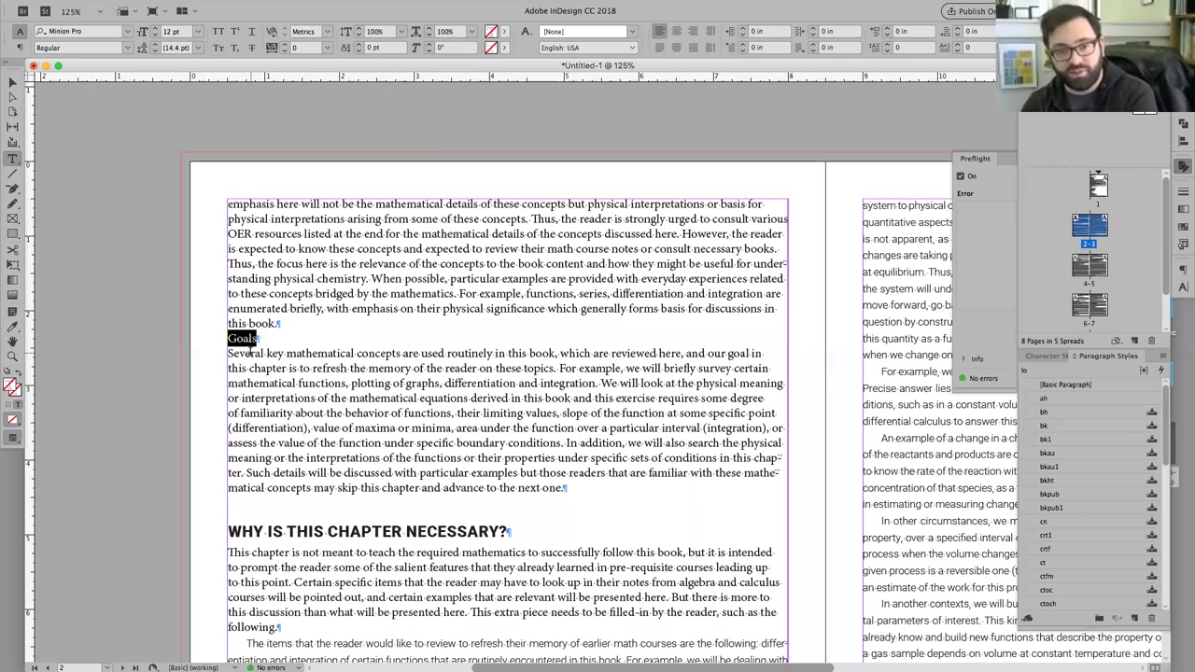
{"action": "scroll", "coordinate": [856, 454], "scroll_direction": "up", "scroll_amount": 10}
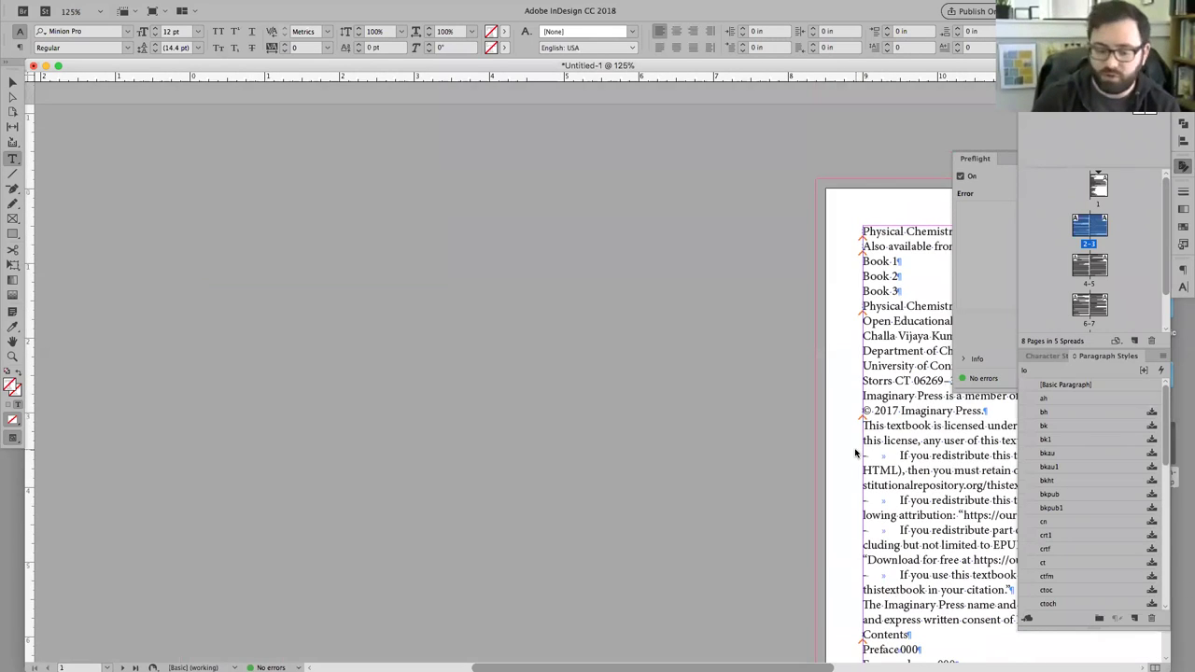
{"action": "scroll", "coordinate": [856, 454], "scroll_direction": "down", "scroll_amount": 10}
{"action": "key", "text": "Escape"}
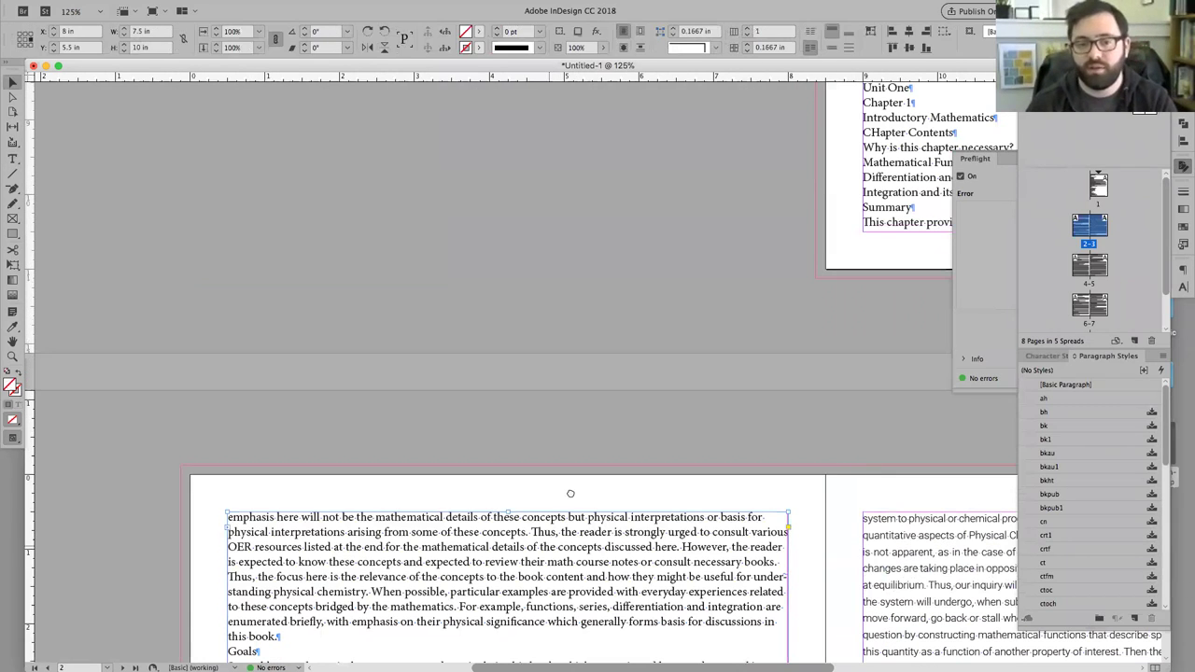
- Locate the selected "Goals" heading's style among the paragraph styles, and bring up the list of character styles
{"action": "scroll", "coordinate": [571, 493], "scroll_direction": "down", "scroll_amount": 8}
{"action": "scroll", "coordinate": [571, 493], "scroll_direction": "left", "scroll_amount": 4}
{"action": "double_click", "coordinate": [404, 321]}
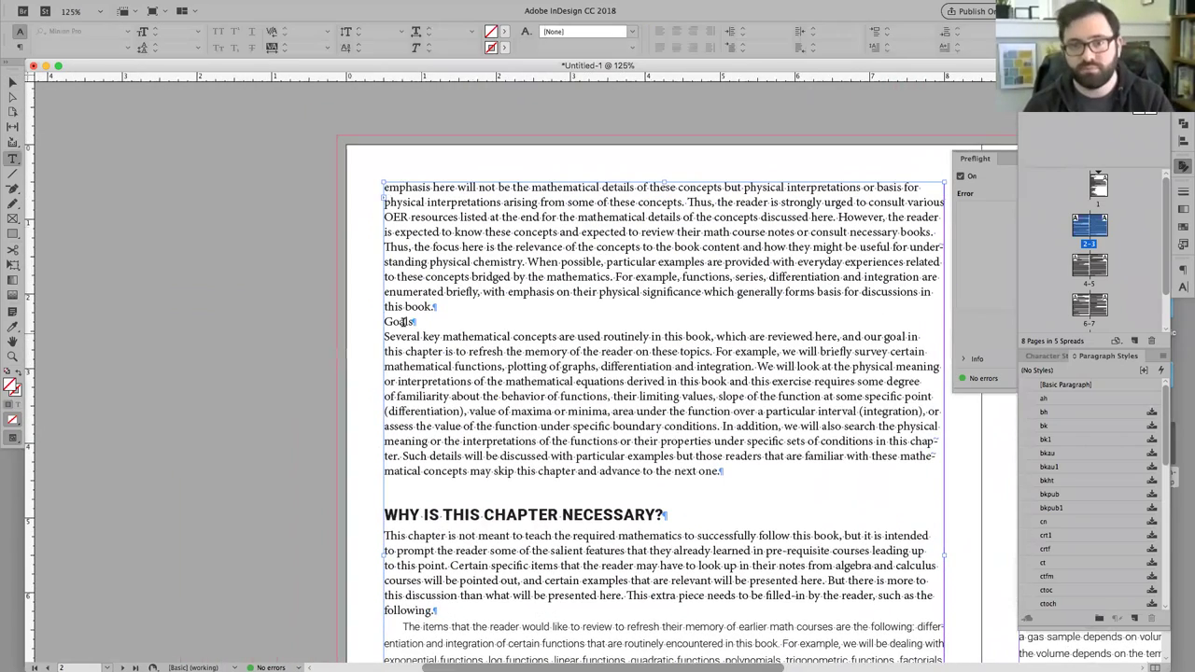
{"action": "double_click", "coordinate": [403, 321]}
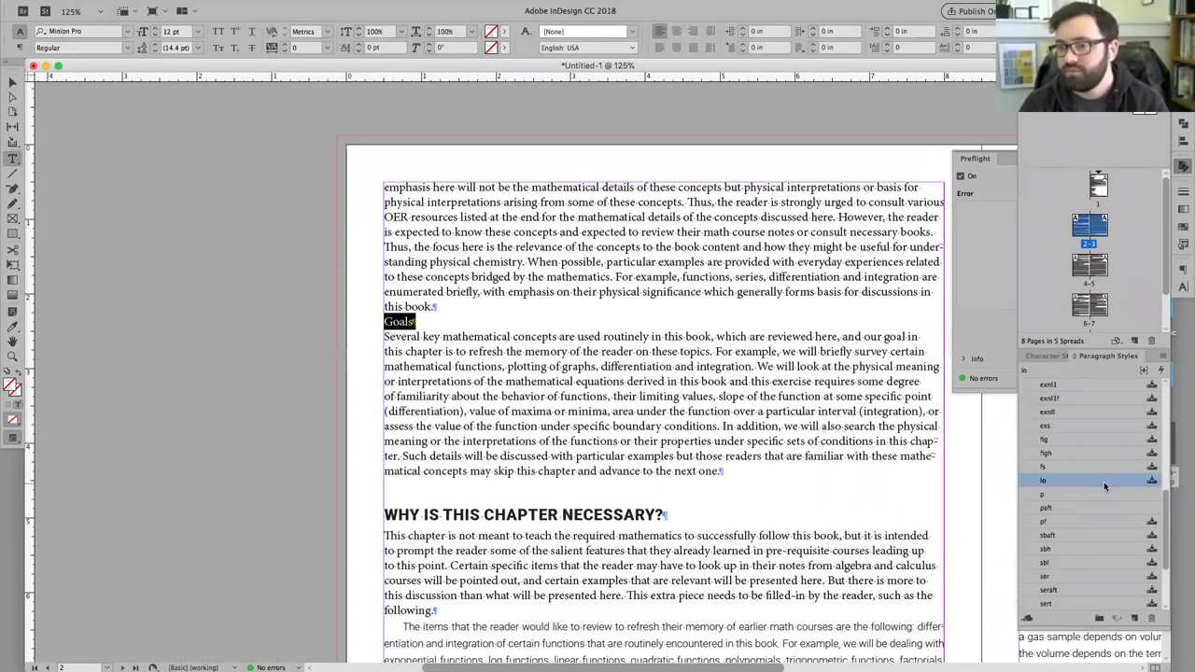
{"action": "scroll", "coordinate": [1104, 482], "scroll_direction": "down", "scroll_amount": 1}
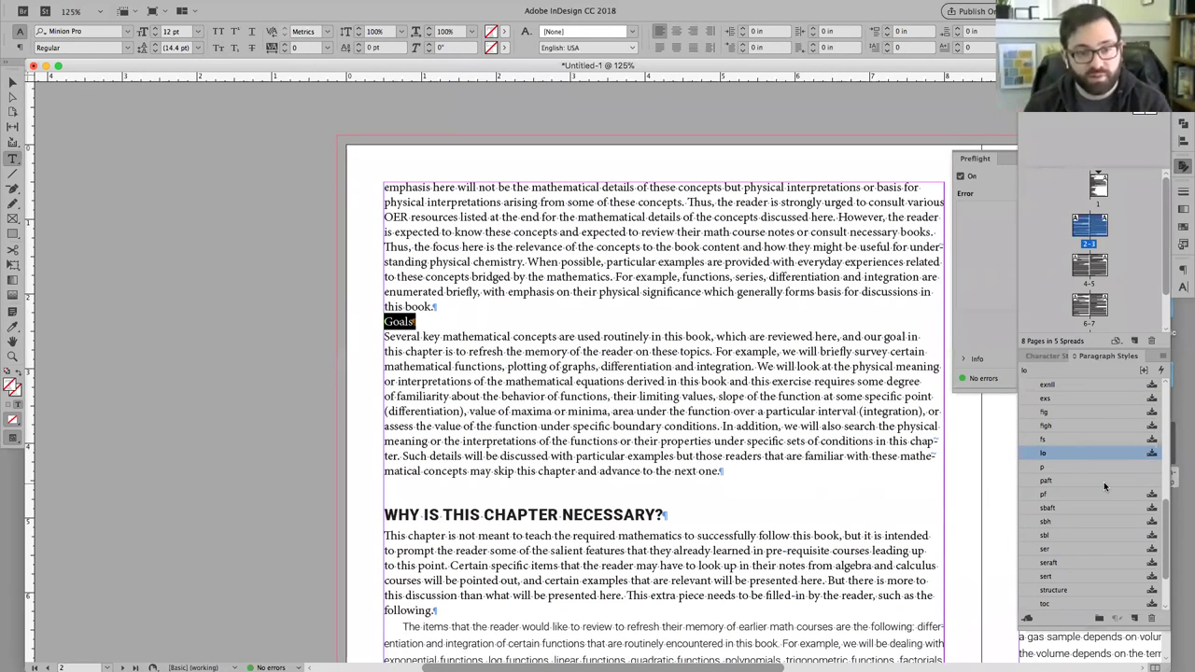
{"action": "left_click", "coordinate": [1046, 357]}
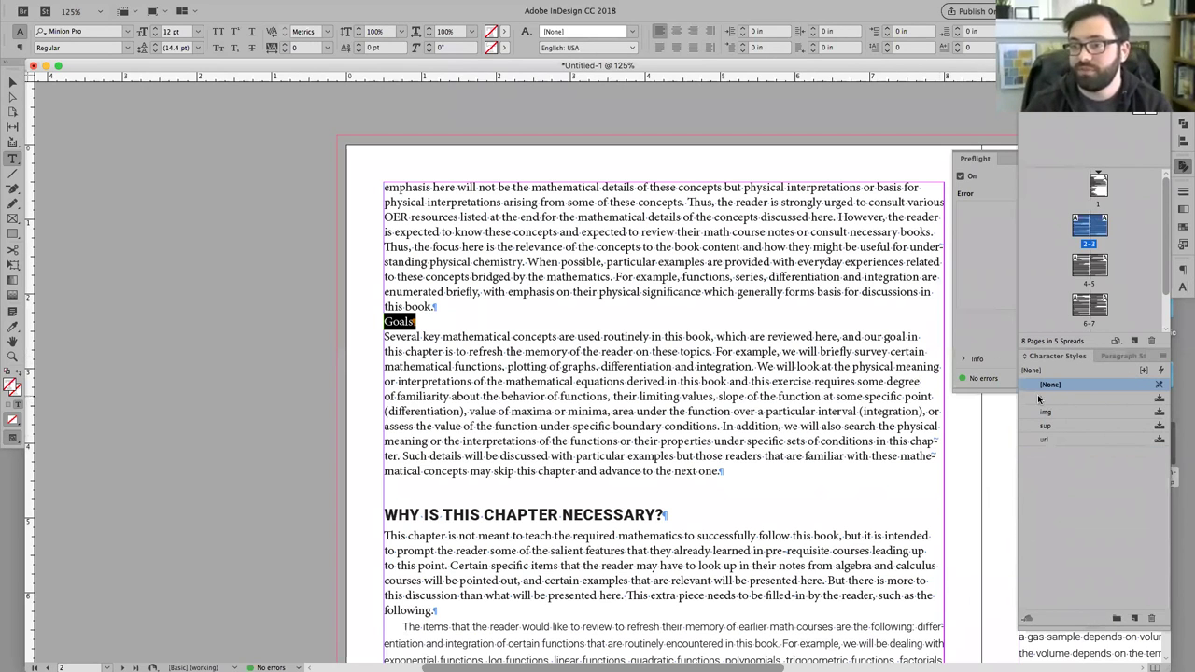